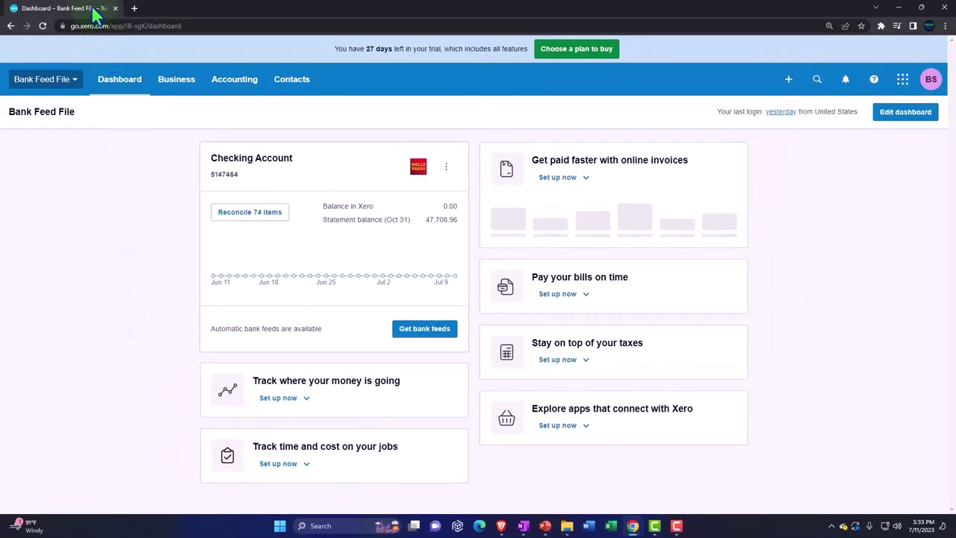
- Duplicate the dashboard browser tab twice so that three copies of it are open
right_click(94, 12)
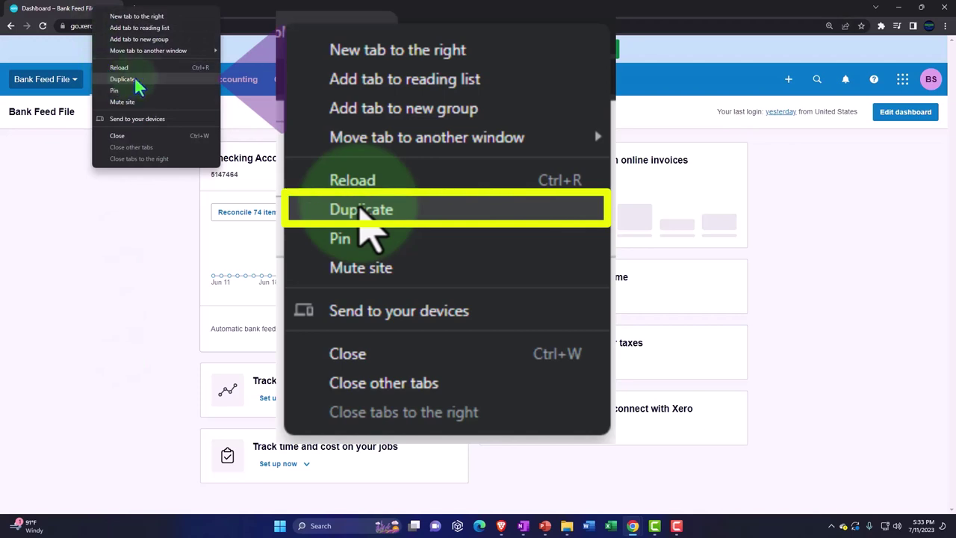
click(155, 78)
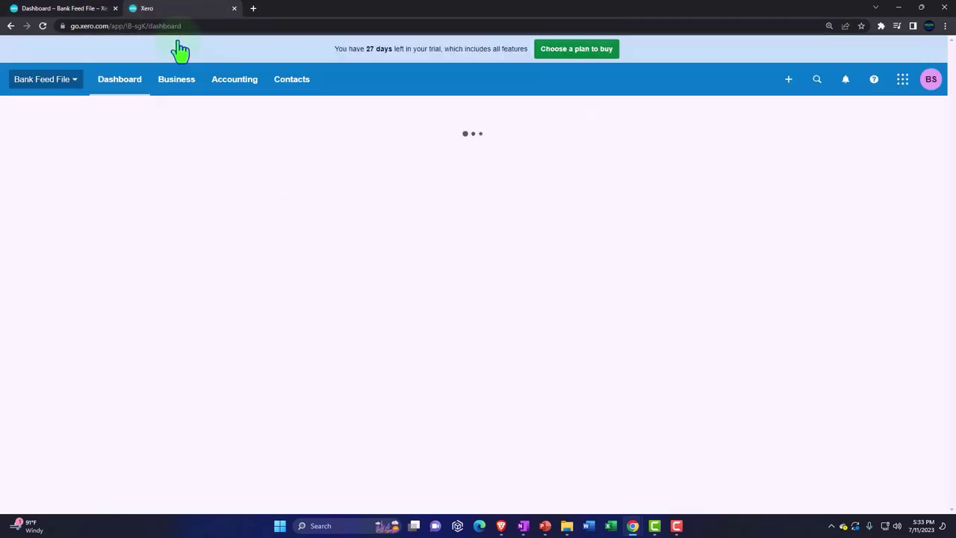
right_click(182, 14)
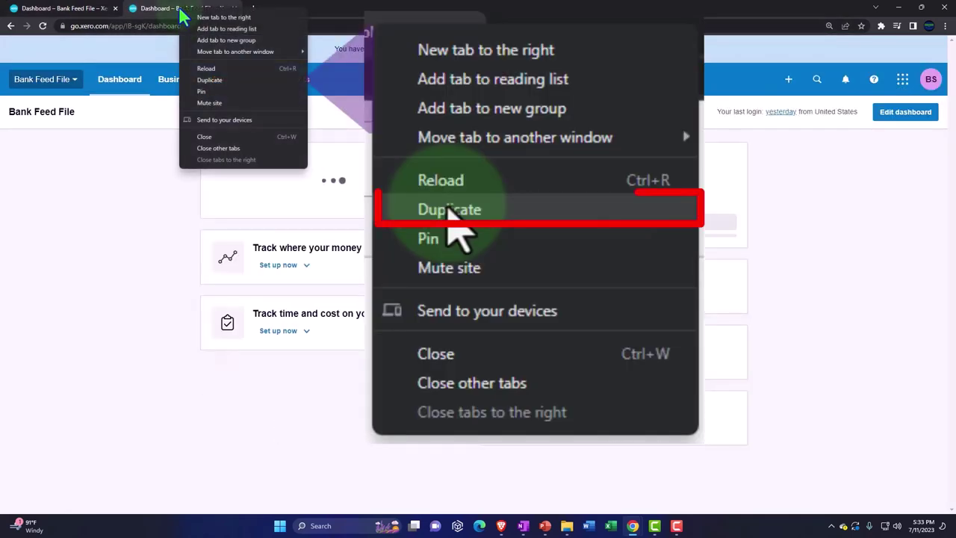
click(236, 82)
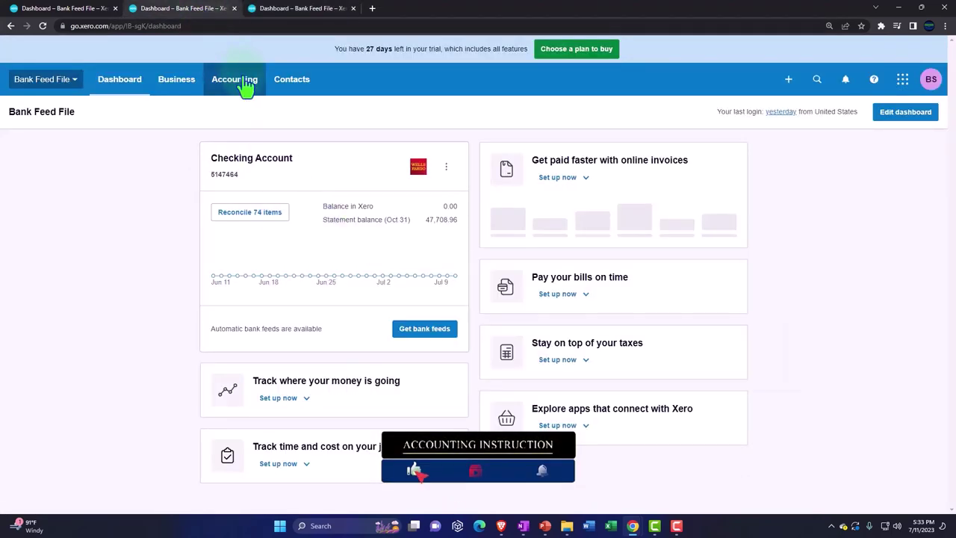
- Open the Balance Sheet report in the second browser tab and the Income Statement (Profit and Loss) in the third
click(245, 82)
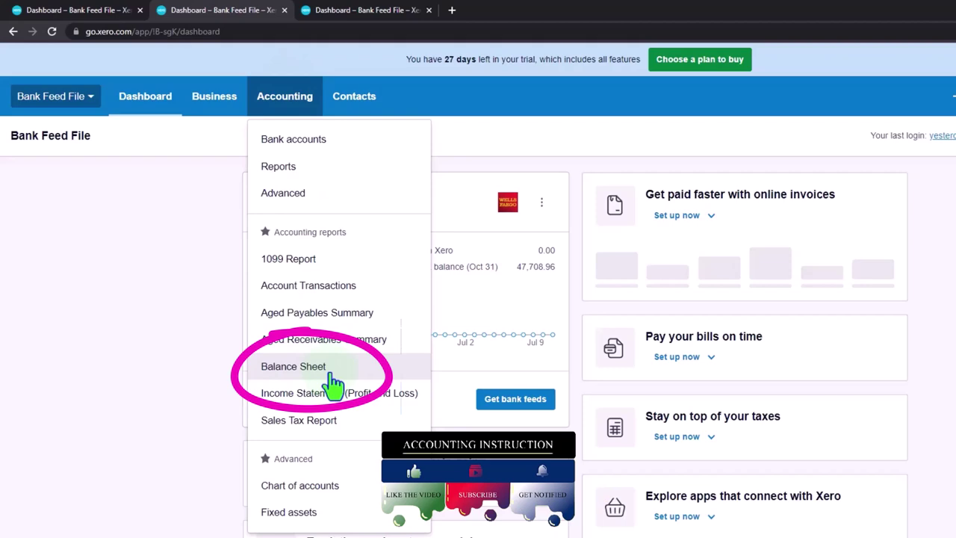
click(334, 383)
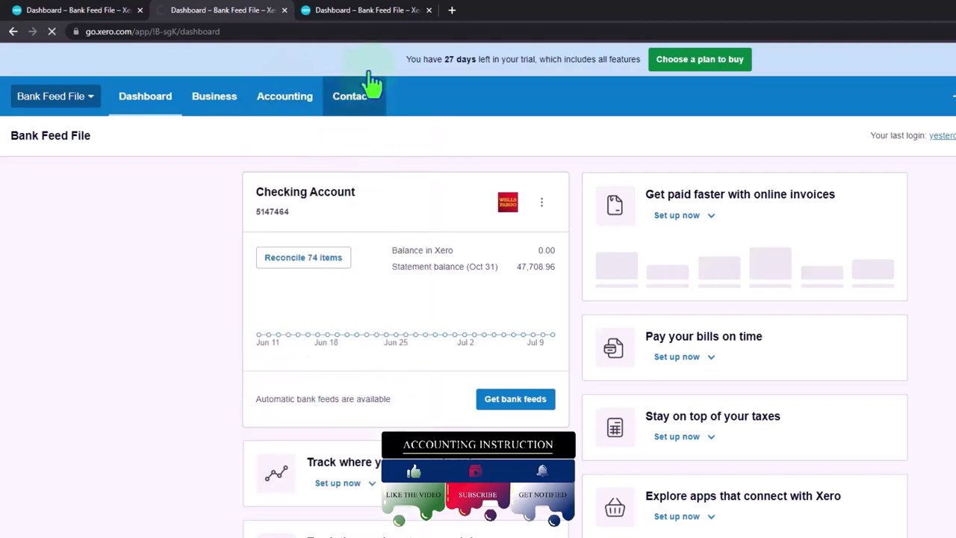
click(371, 15)
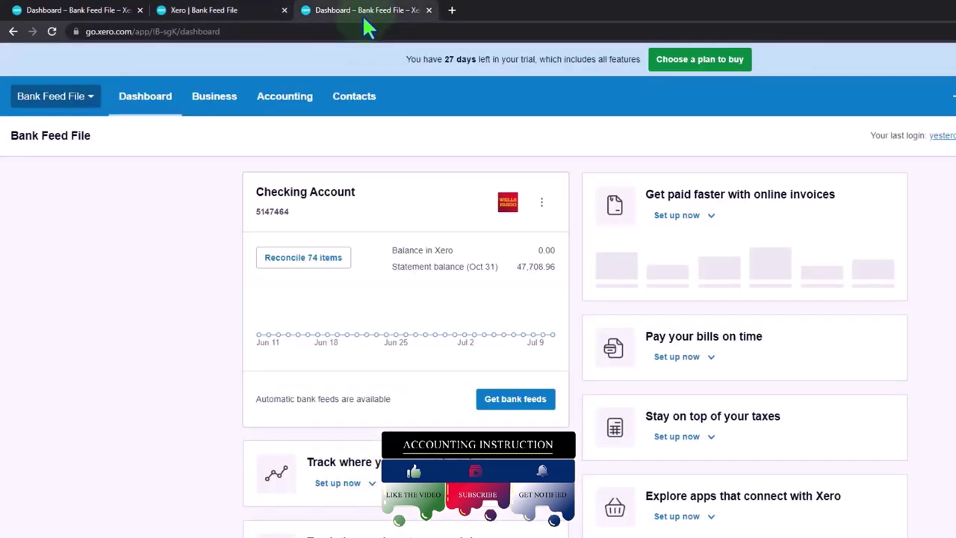
click(302, 108)
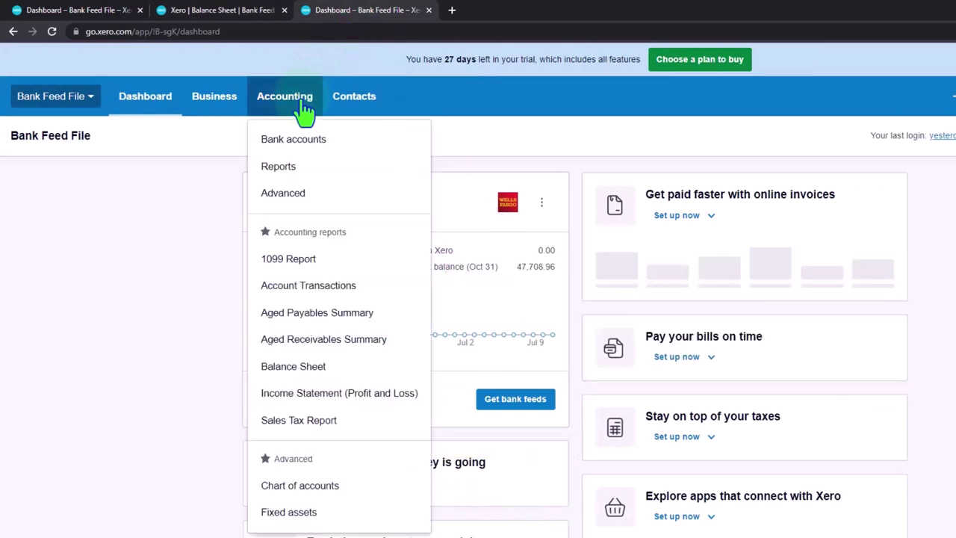
click(365, 409)
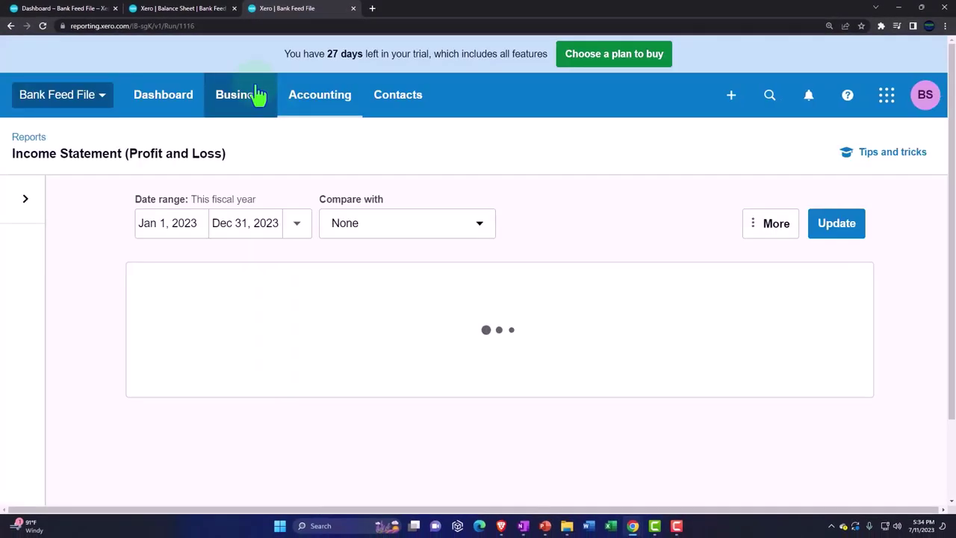
- Set the start date of the Income Statement's custom date range to Jan 1, 2022
click(197, 9)
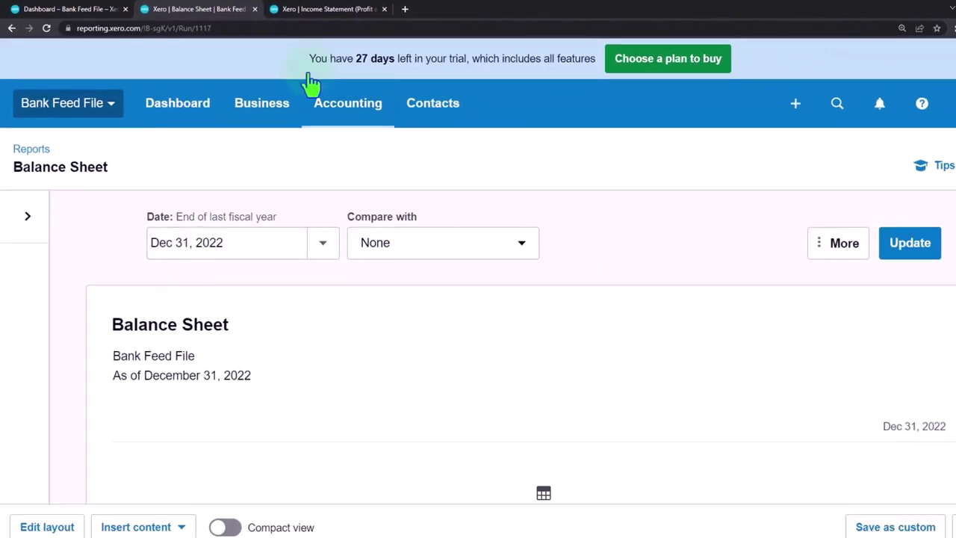
click(397, 18)
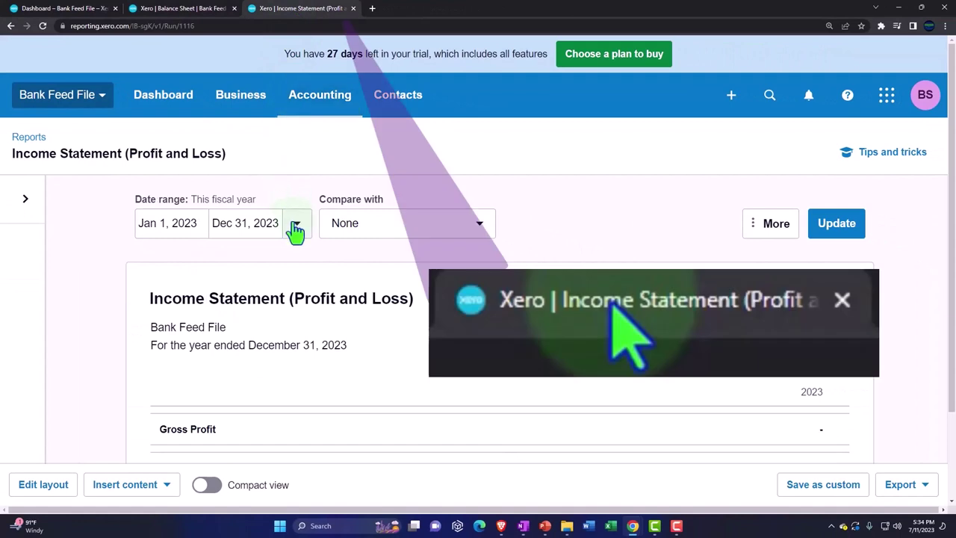
click(295, 227)
scroll(338, 389, down, 2)
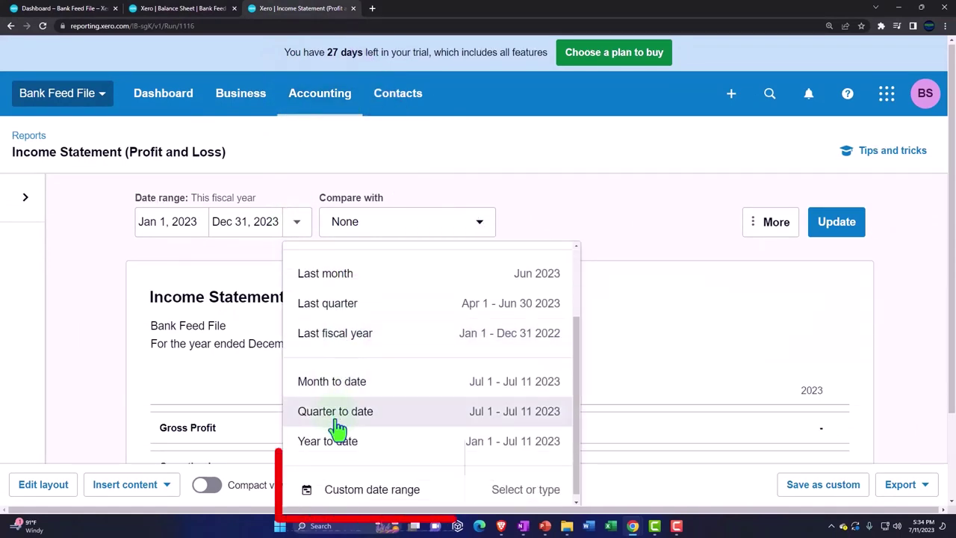
click(346, 484)
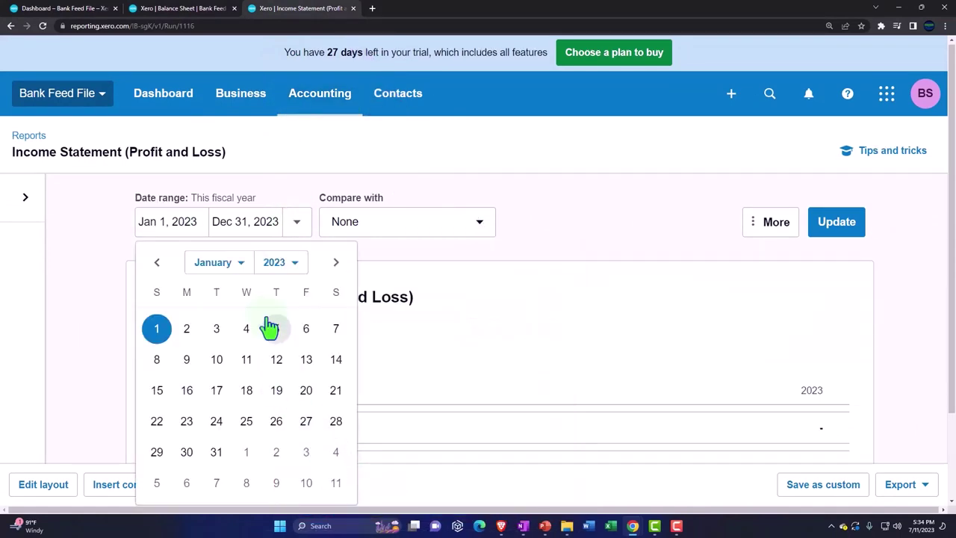
click(282, 267)
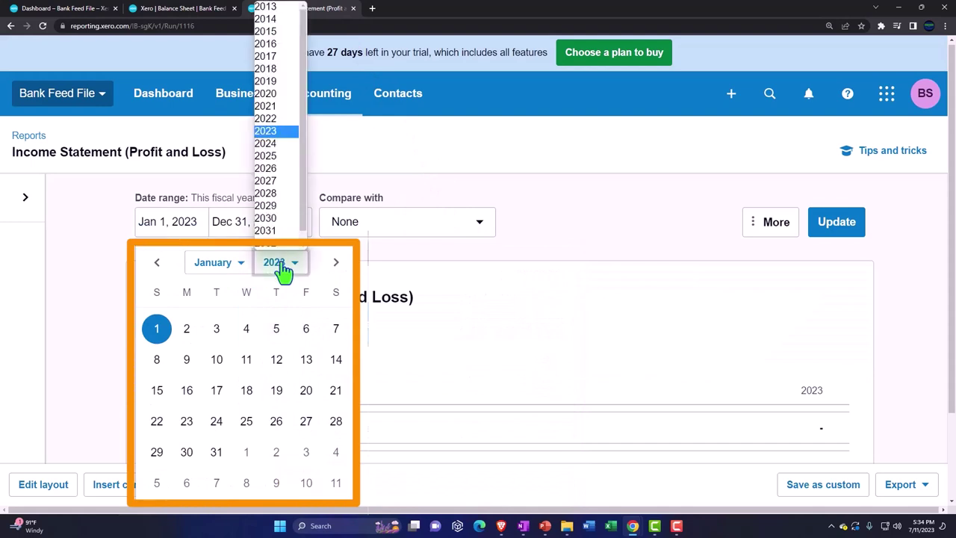
click(270, 132)
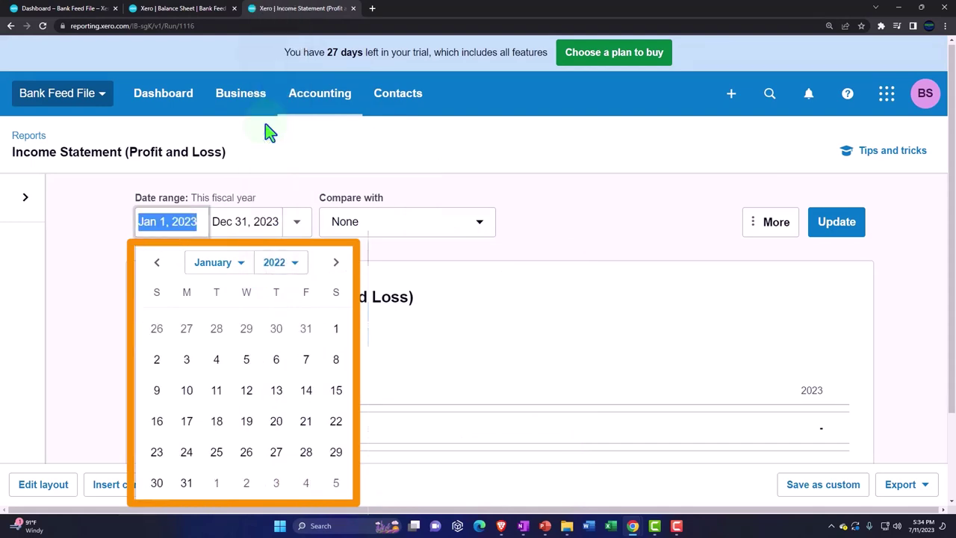
click(332, 328)
- Set the Income Statement's end date to Dec 31, 2022 and update the report
click(369, 267)
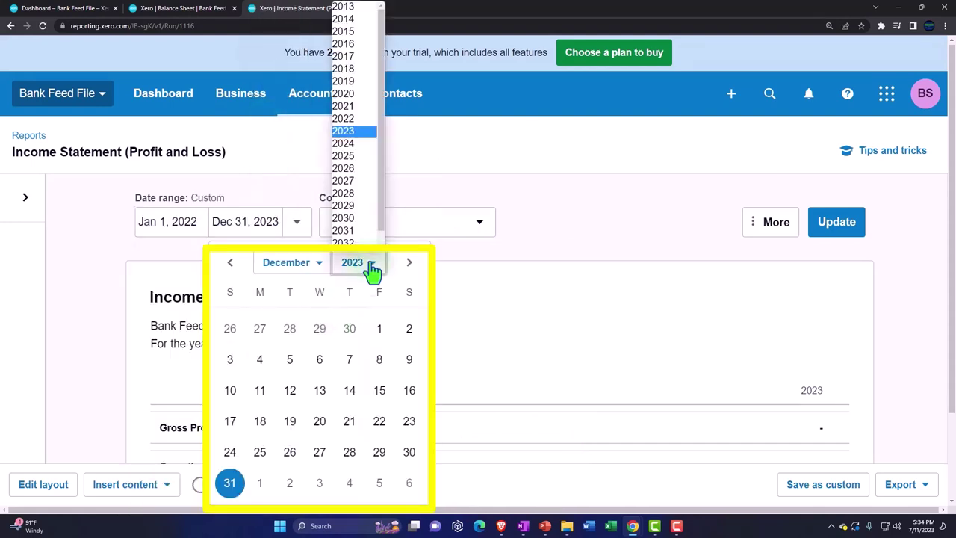
click(343, 120)
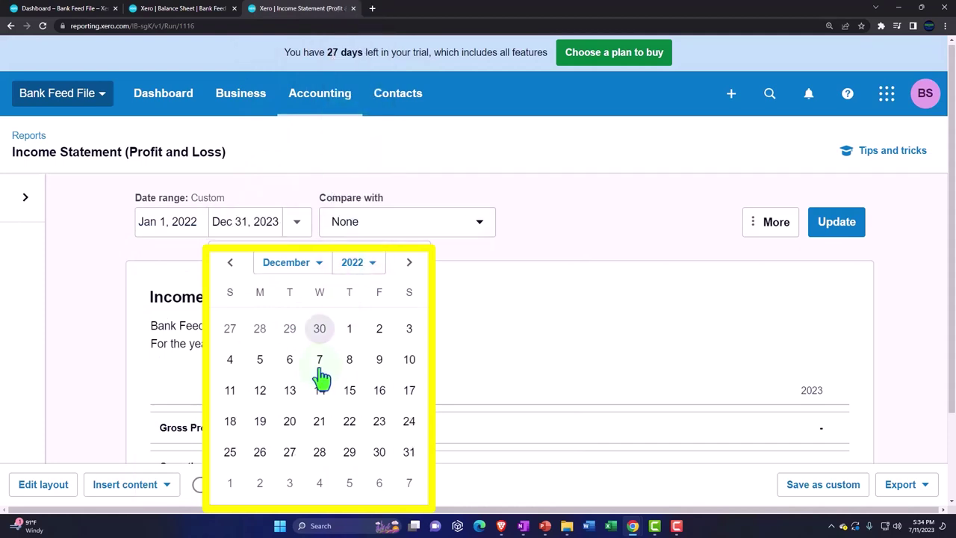
click(404, 453)
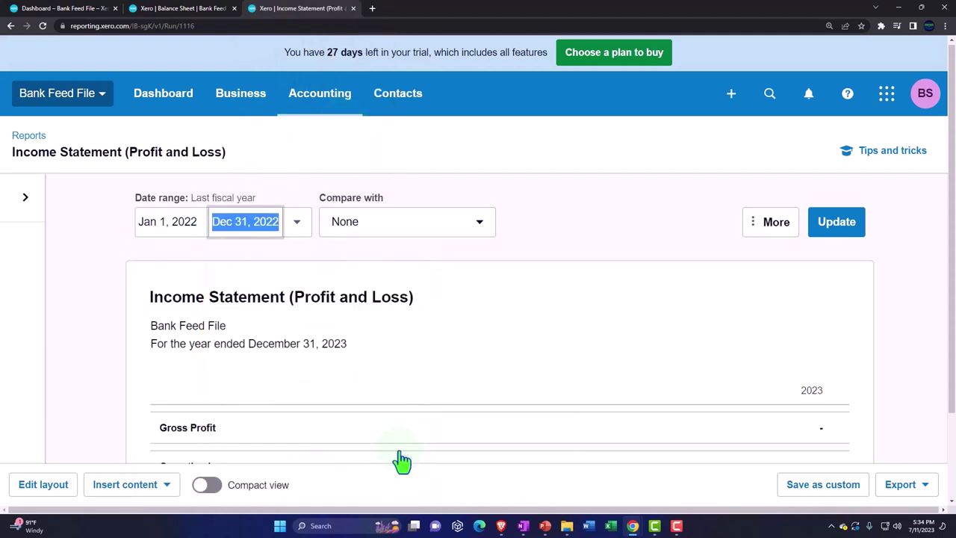
click(837, 232)
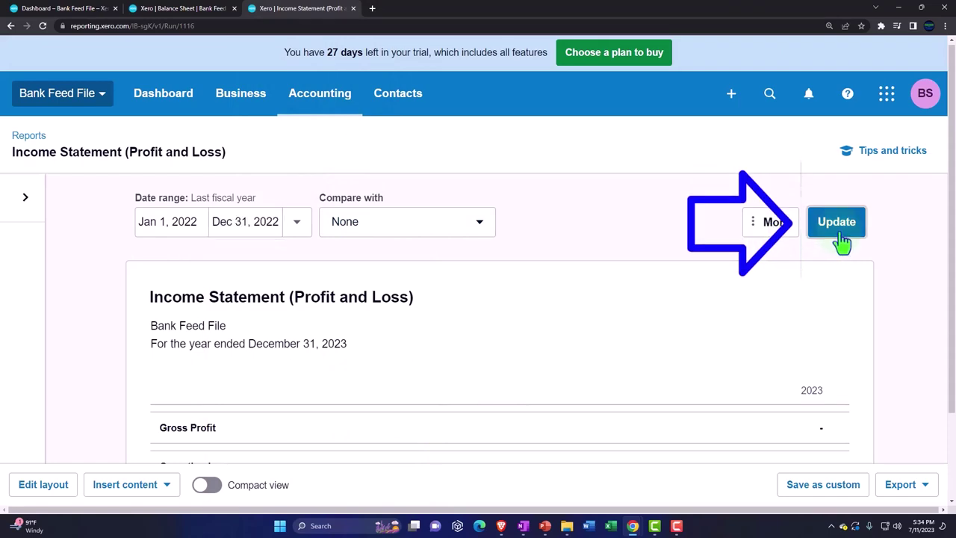
- Review the updated Income Statement and the Balance Sheet report
scroll(655, 277, down, 2)
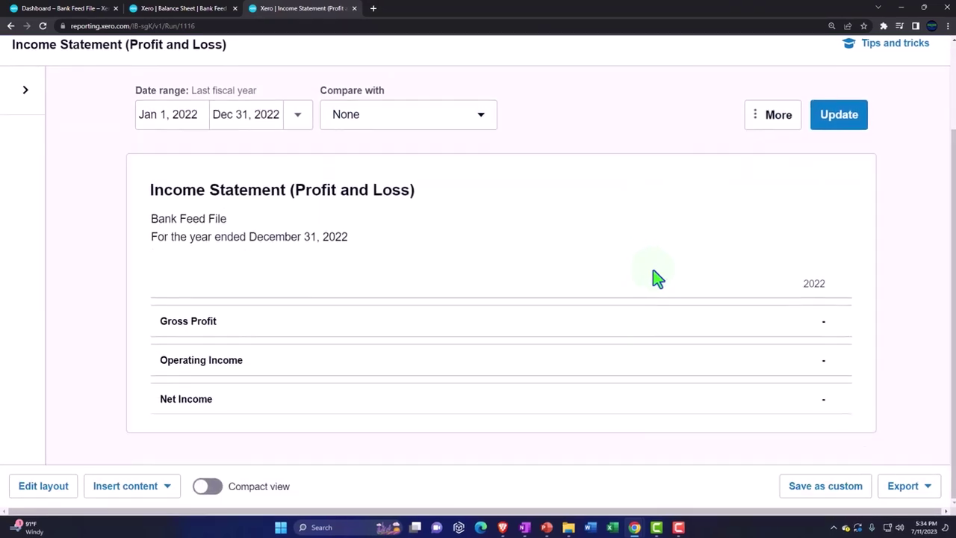
click(258, 15)
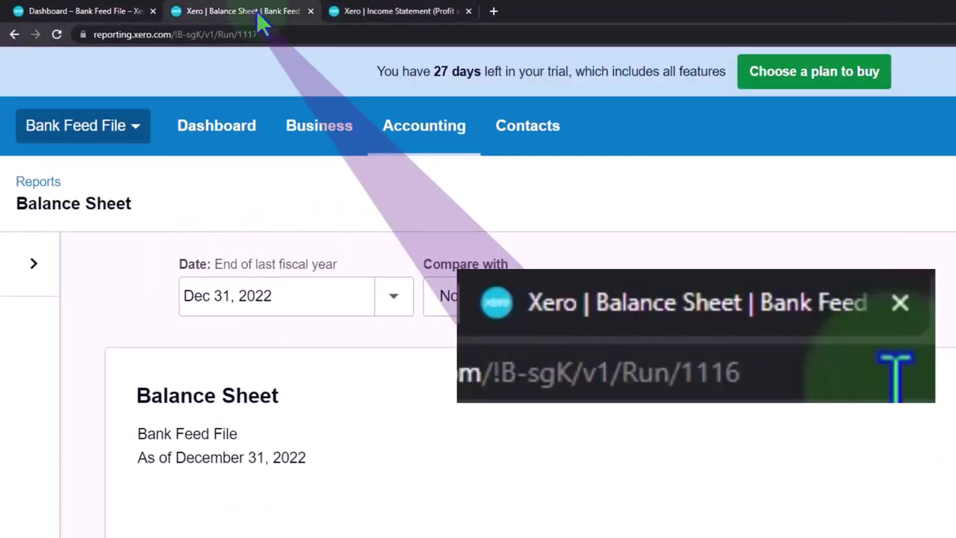
scroll(256, 202, down, 2)
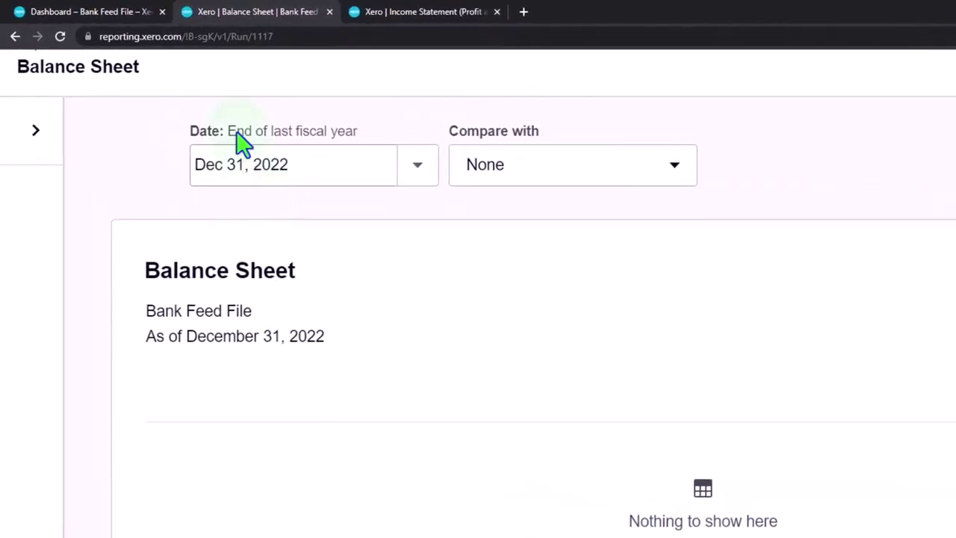
- Open the Chart of accounts in the first browser tab and look through the account list
click(105, 17)
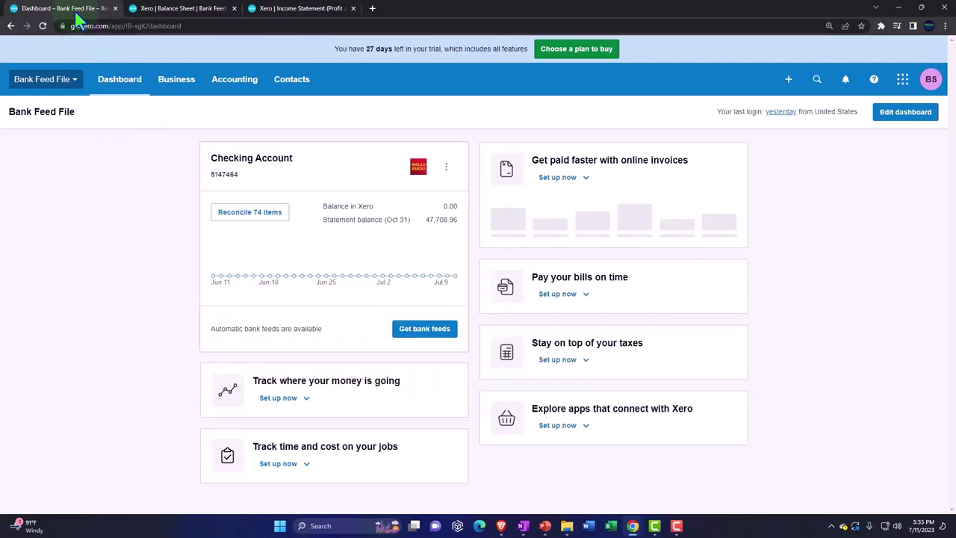
click(234, 82)
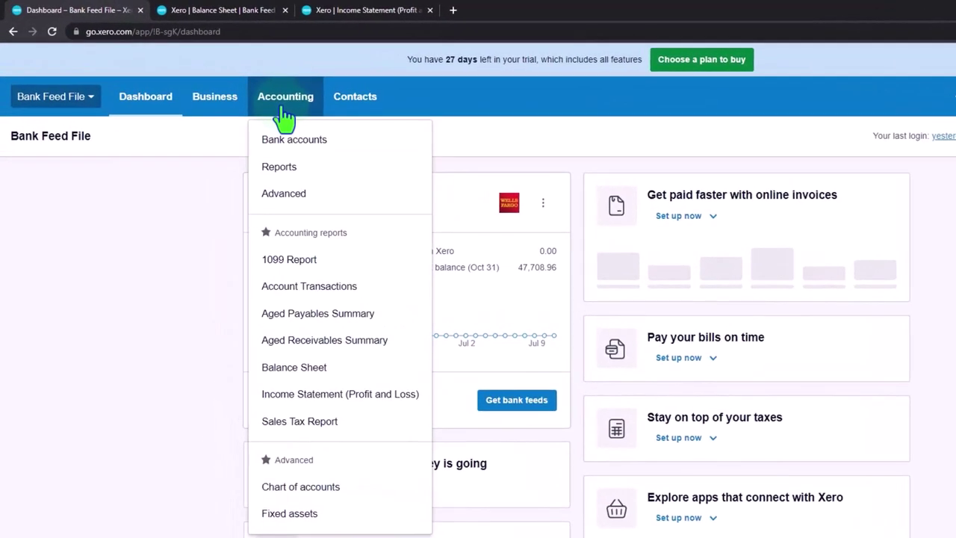
click(351, 493)
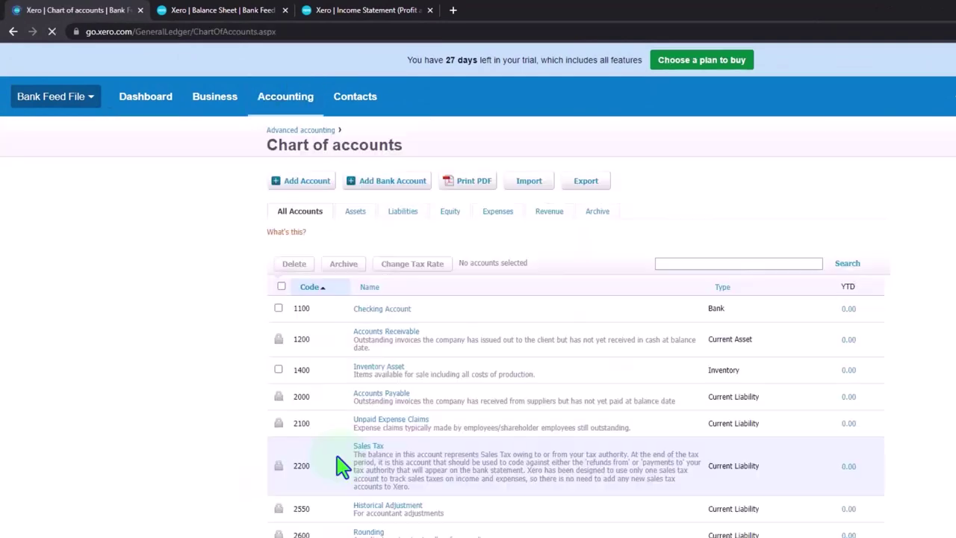
scroll(241, 421, down, 4)
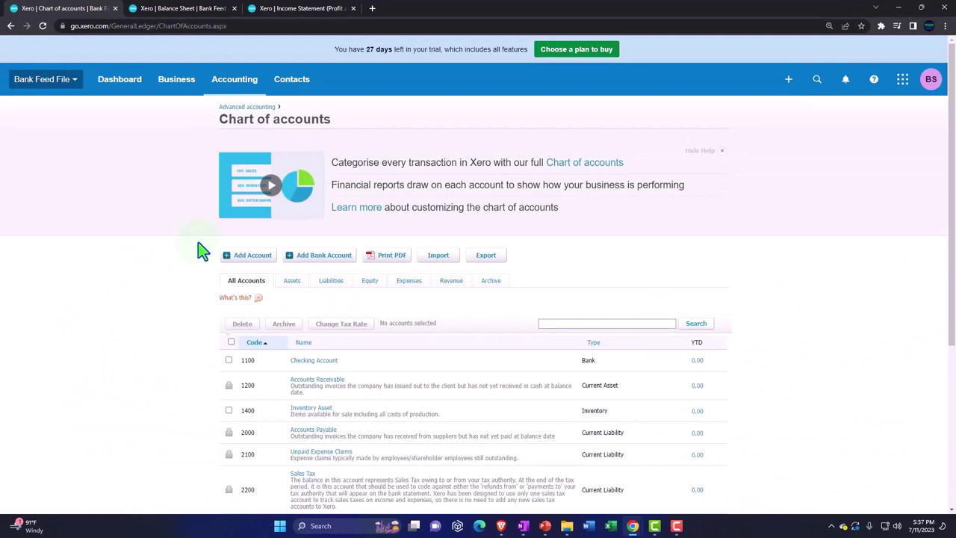
click(234, 88)
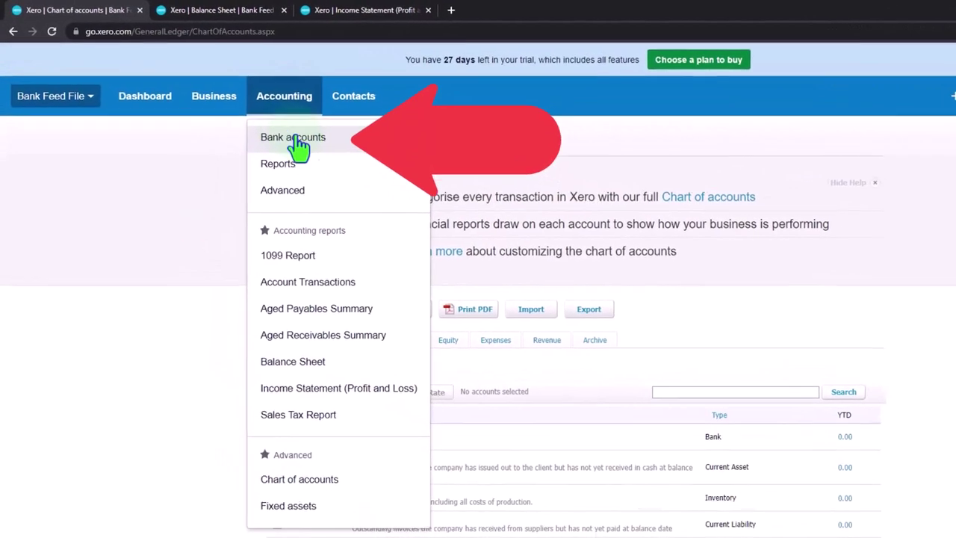
click(327, 139)
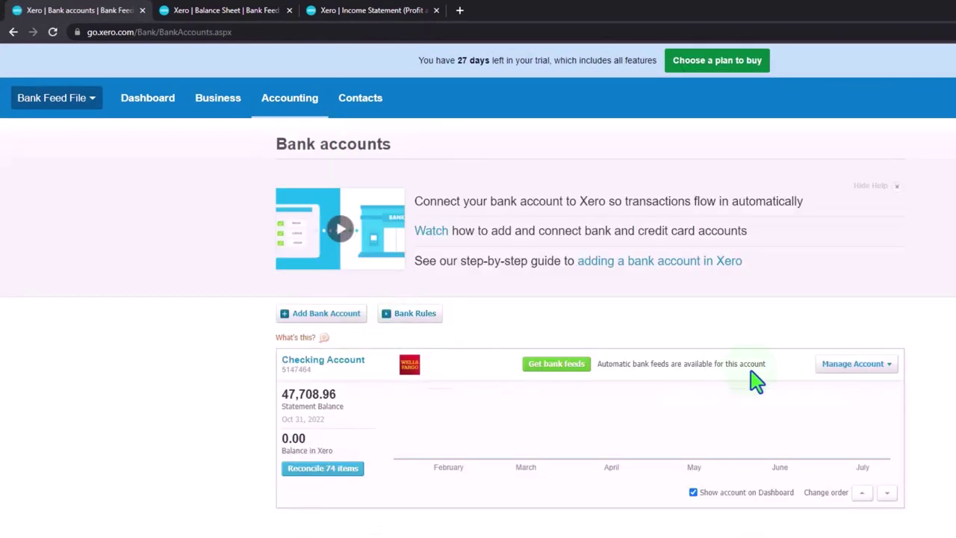
click(859, 366)
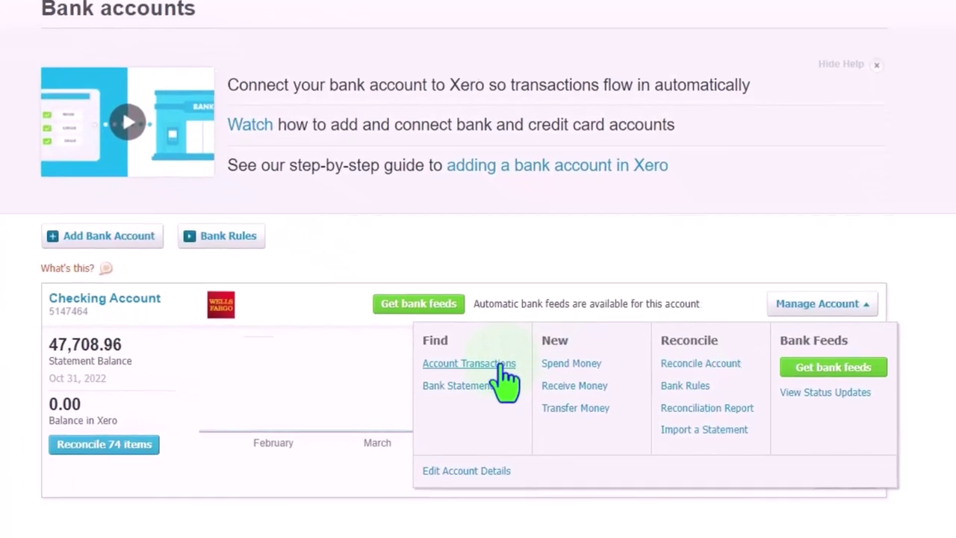
click(594, 408)
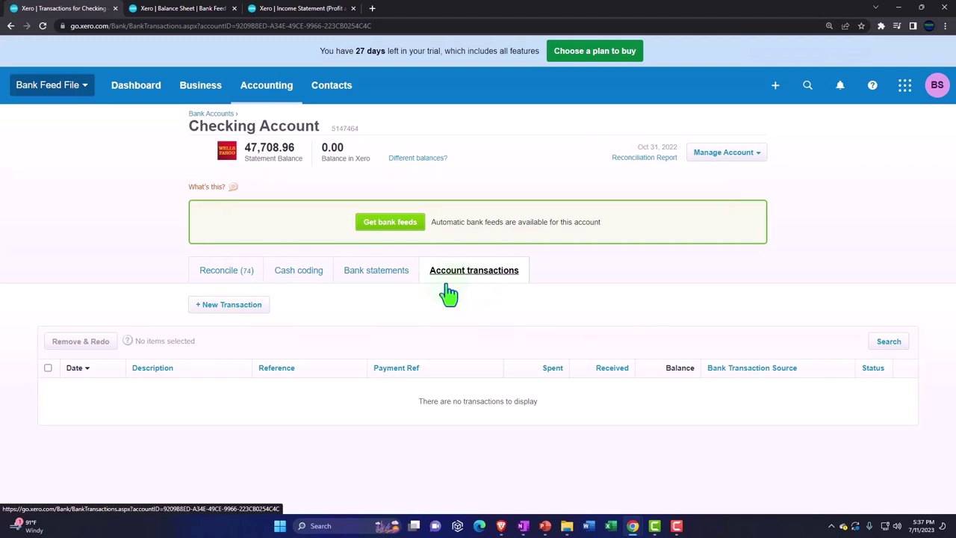
click(381, 281)
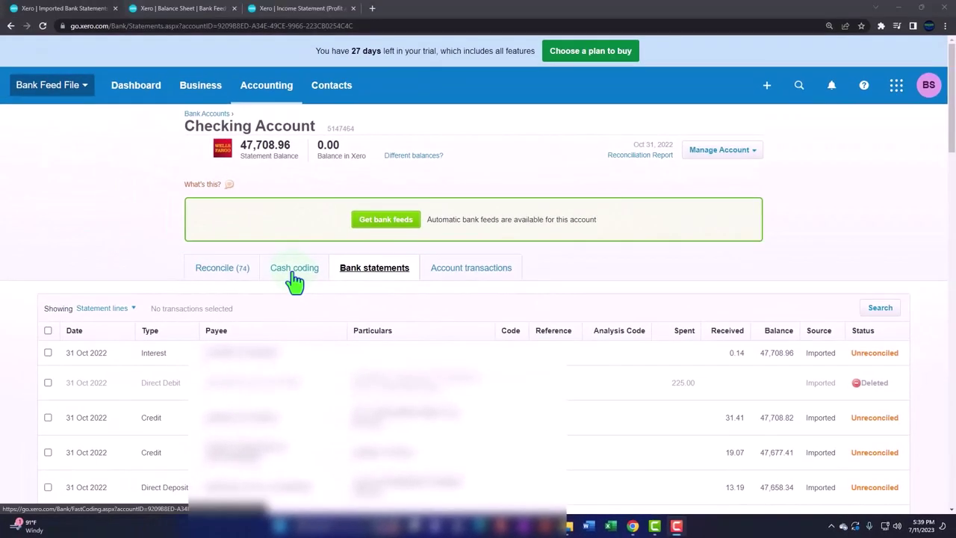
- Sort the Checking Account's cash coding lines by payee and open its Reconcile view
click(295, 270)
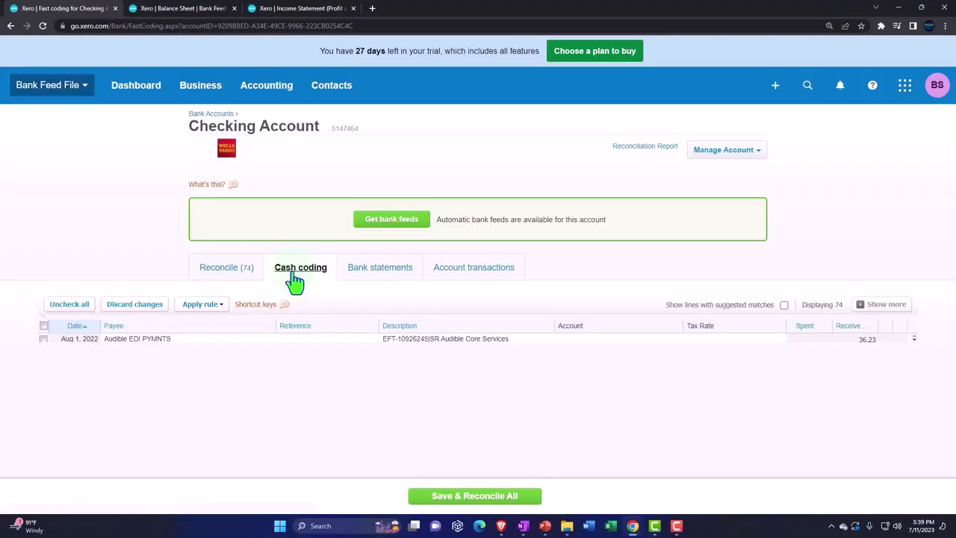
scroll(290, 363, down, 3)
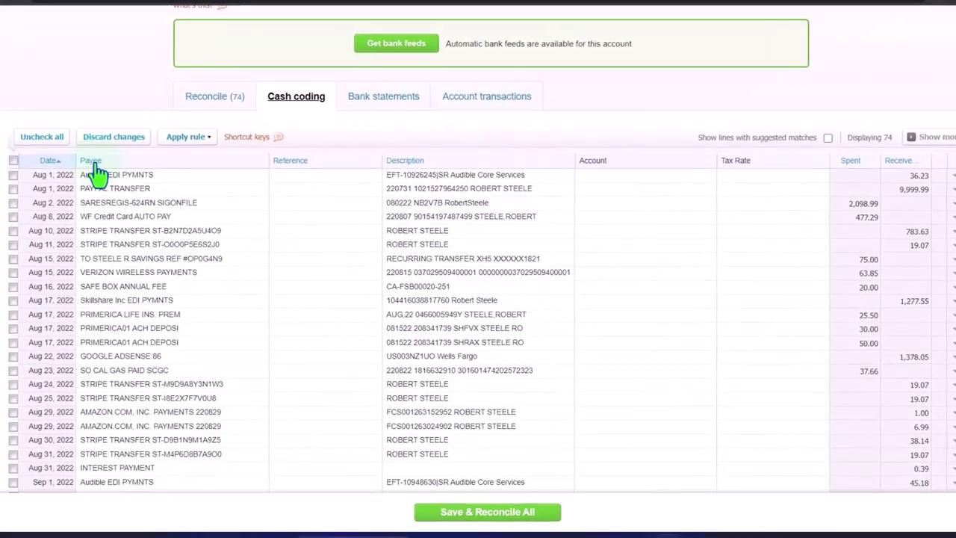
click(90, 156)
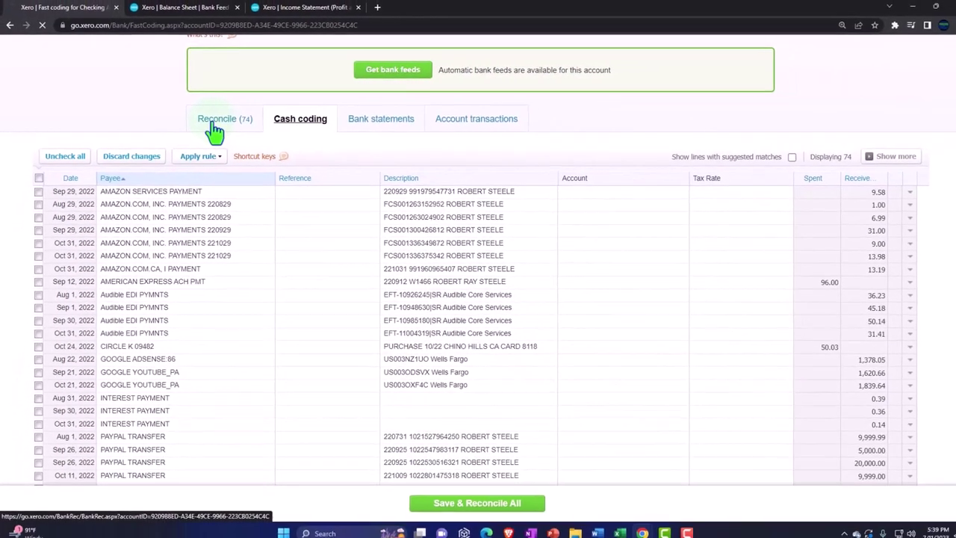
click(215, 131)
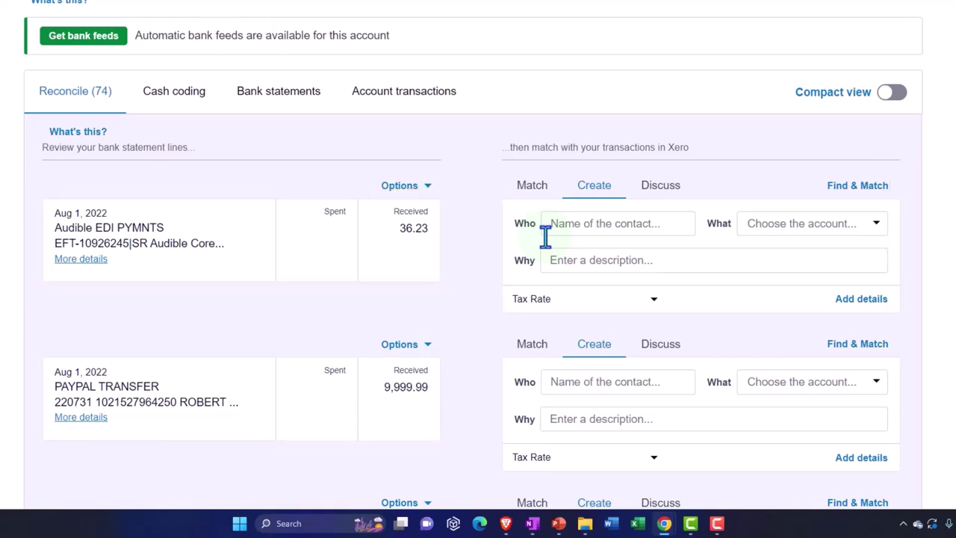
- View the available options for the Aug 1, 2022 Audible statement line, leaving them unused
click(419, 187)
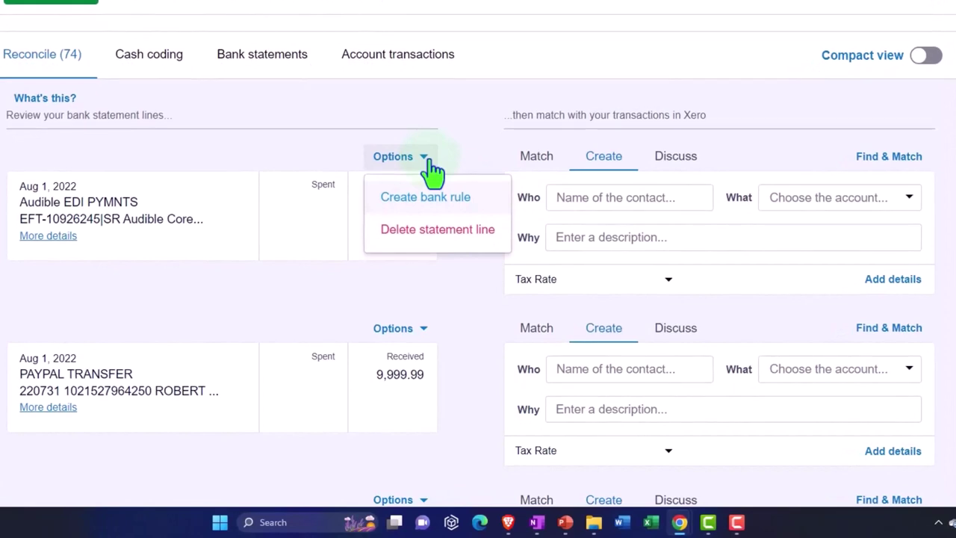
click(430, 163)
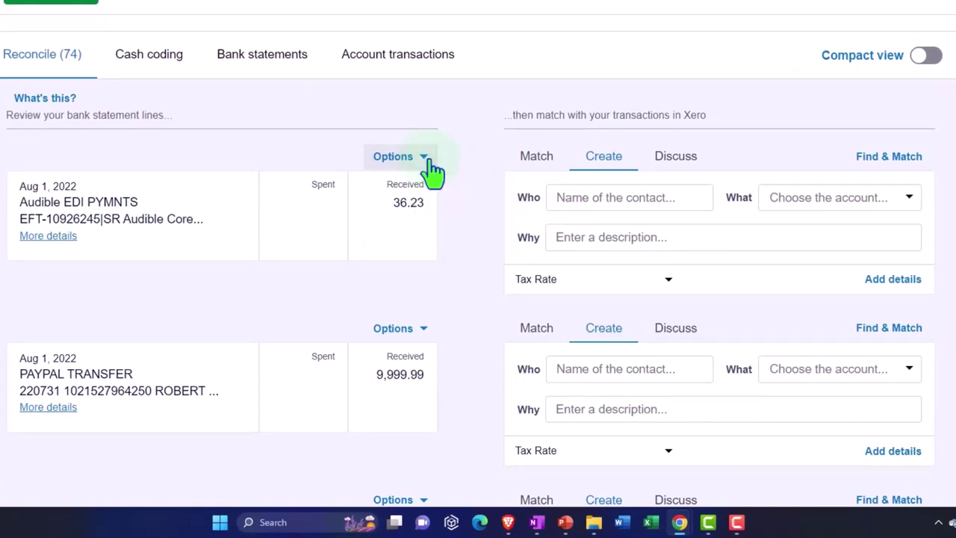
click(430, 163)
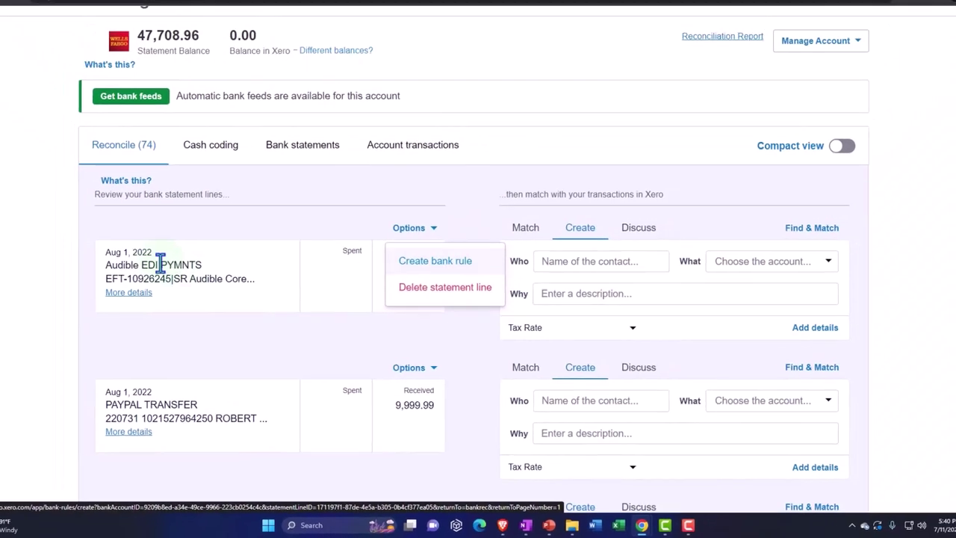
click(74, 260)
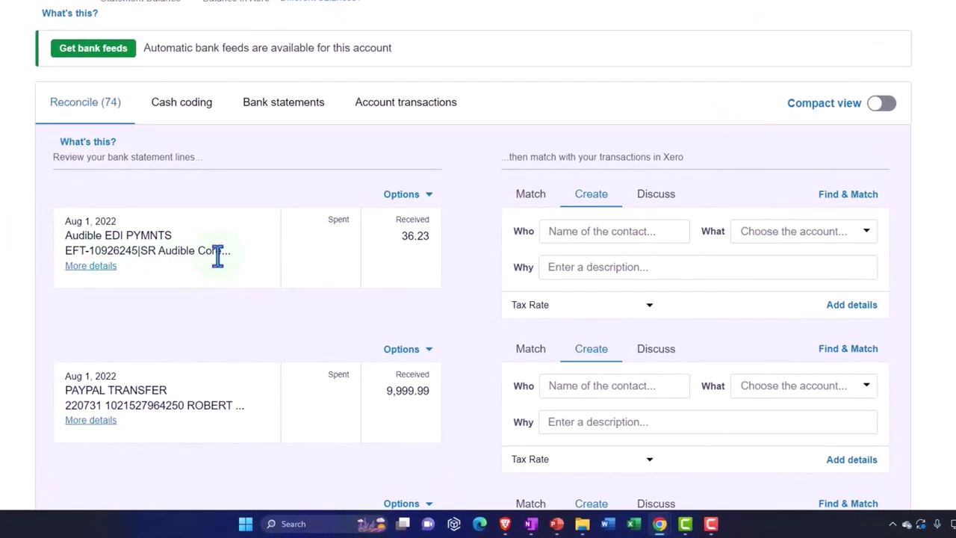
- Look through the first page of statement lines to reconcile and open the second page
scroll(313, 254, down, 1)
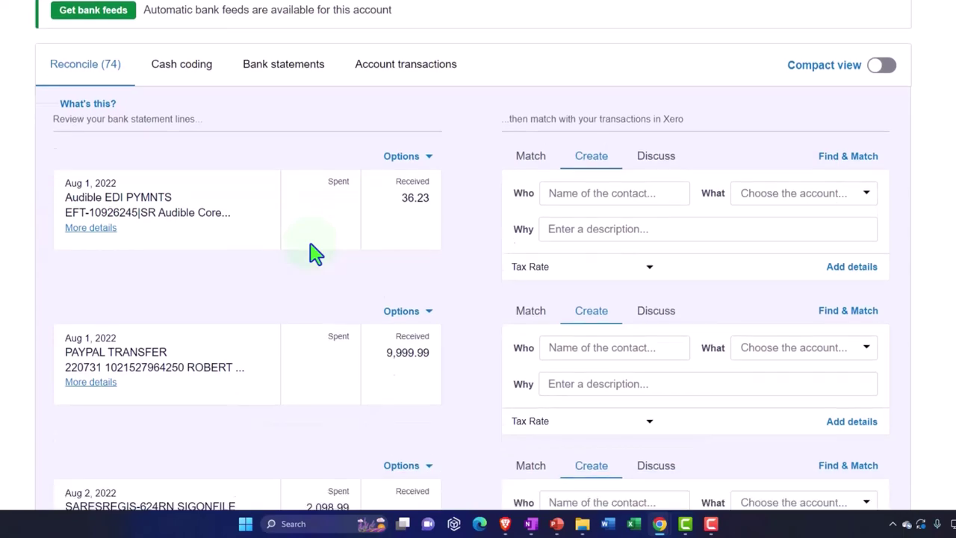
scroll(314, 254, down, 18)
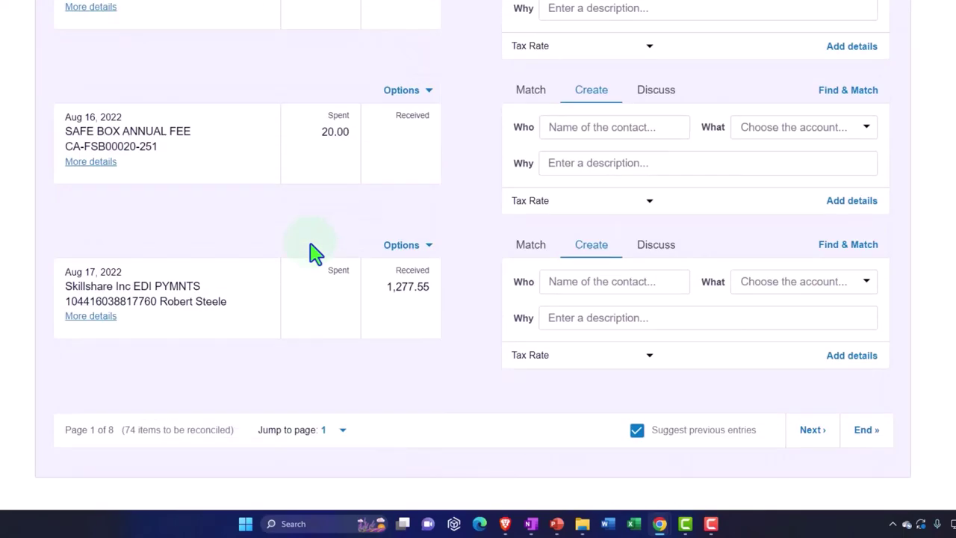
click(811, 430)
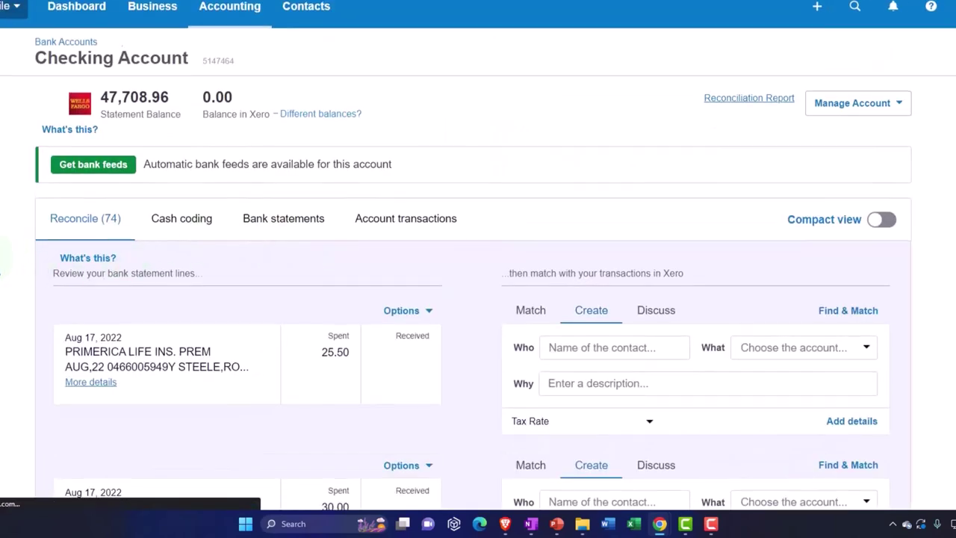
- Copy SO CAL GAS from the Aug 23, 2022 statement line and add it as that line's new contact
scroll(456, 268, down, 10)
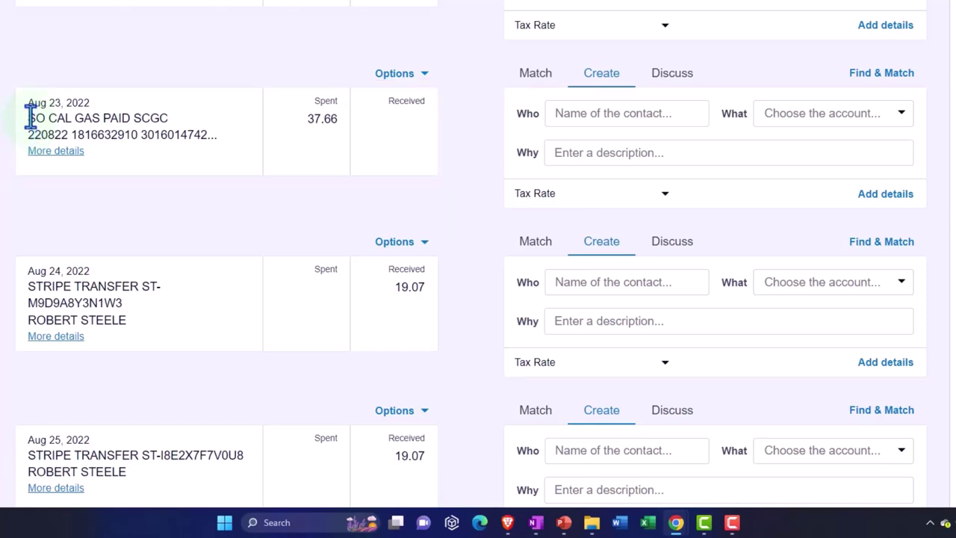
drag(28, 117, 101, 105)
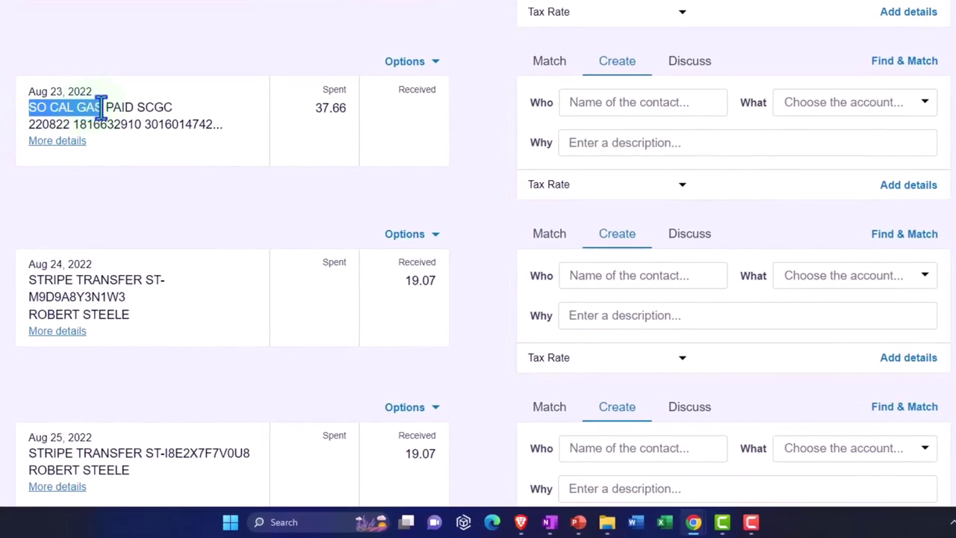
key(ctrl+c)
click(575, 102)
key(ctrl+v)
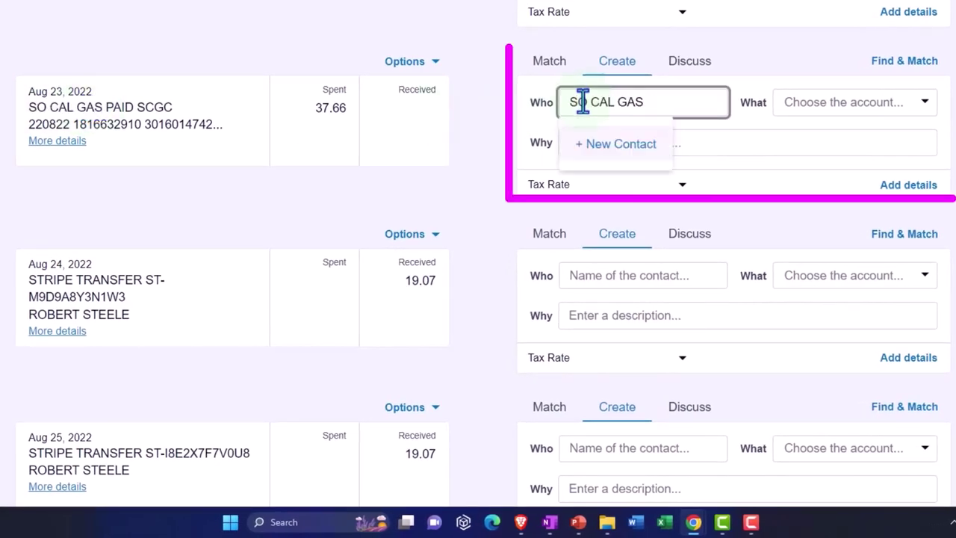
click(620, 145)
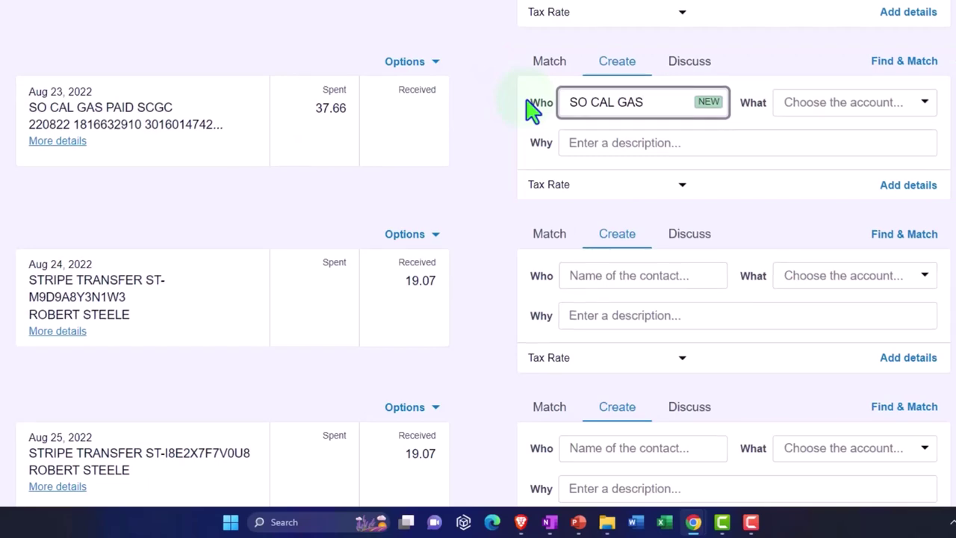
key(Tab)
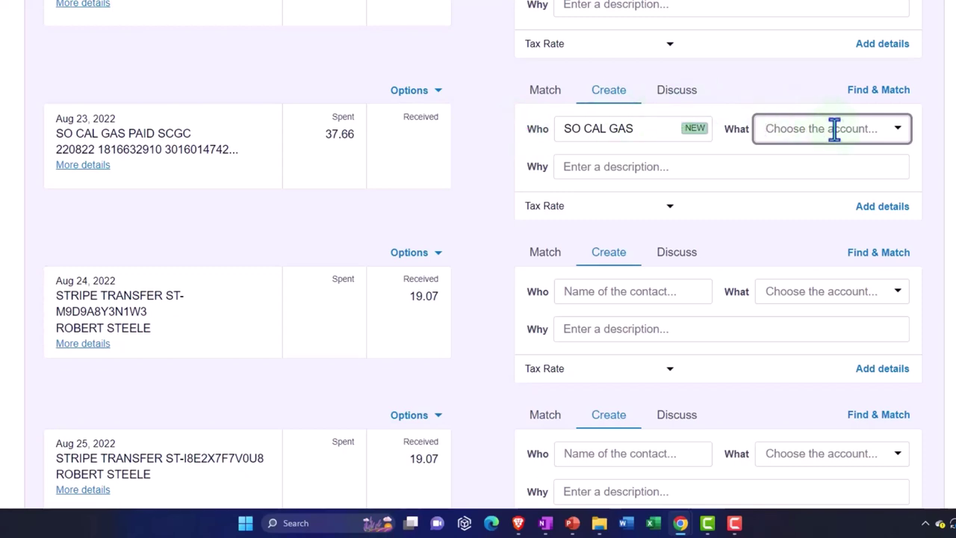
- Examine the accounts available for categorizing the SO CAL GAS payment, without choosing one
click(898, 142)
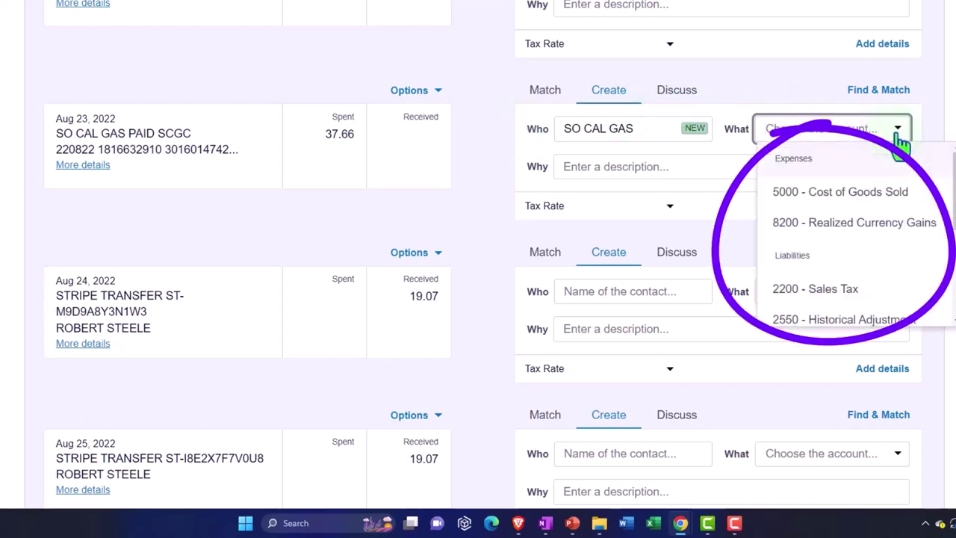
scroll(855, 224, down, 5)
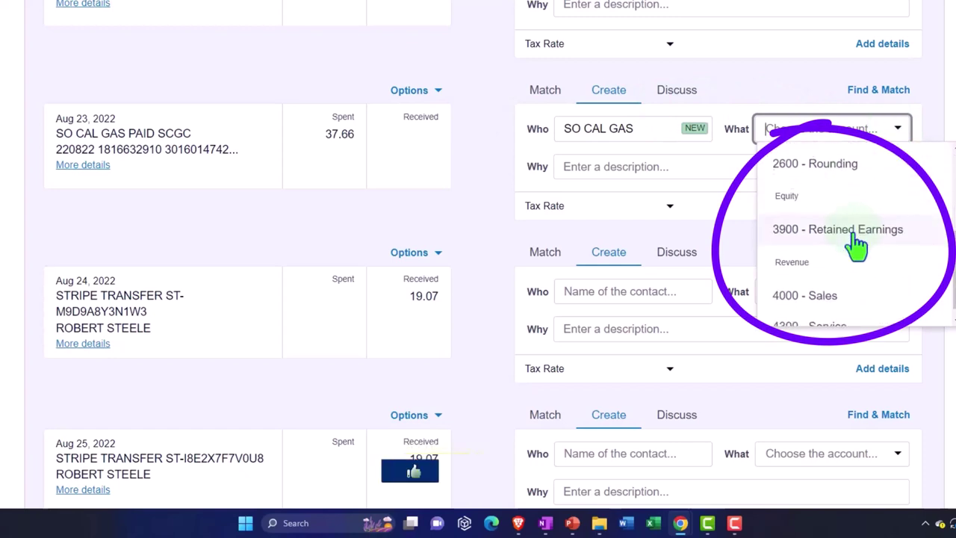
scroll(856, 249, down, 2)
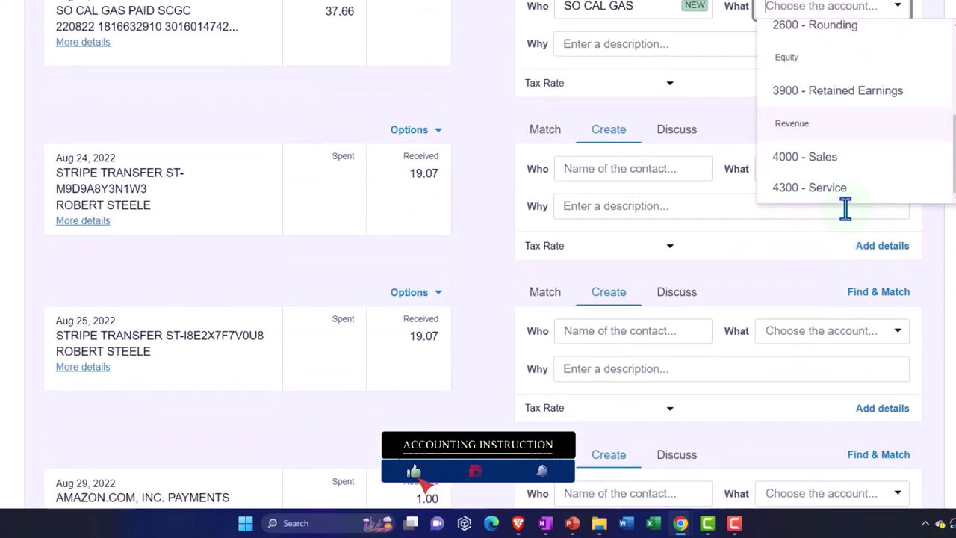
scroll(845, 200, up, 3)
scroll(822, 228, up, 3)
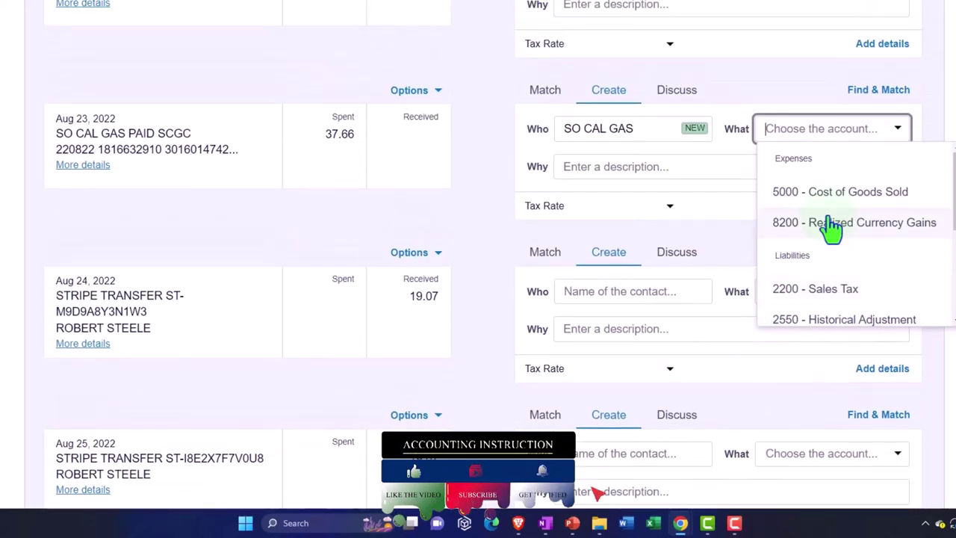
click(847, 212)
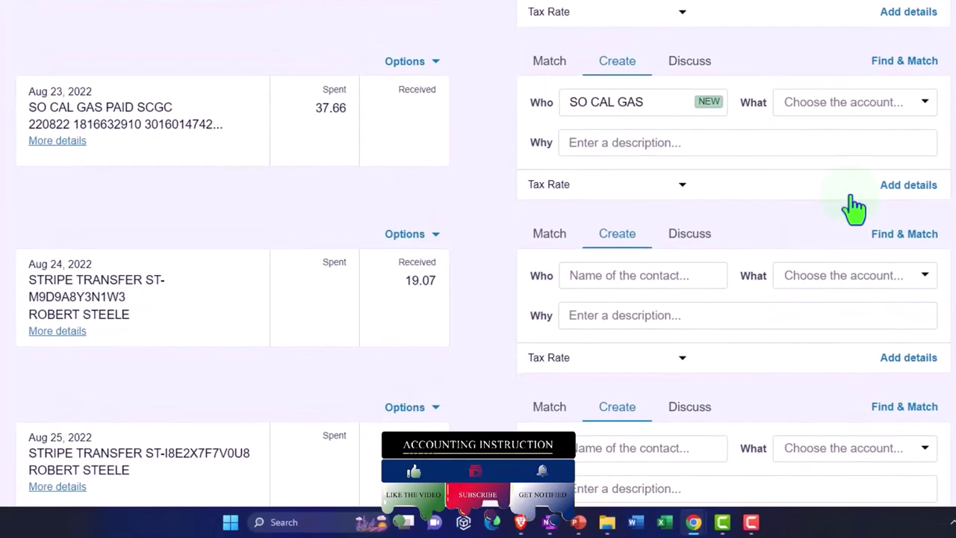
click(890, 109)
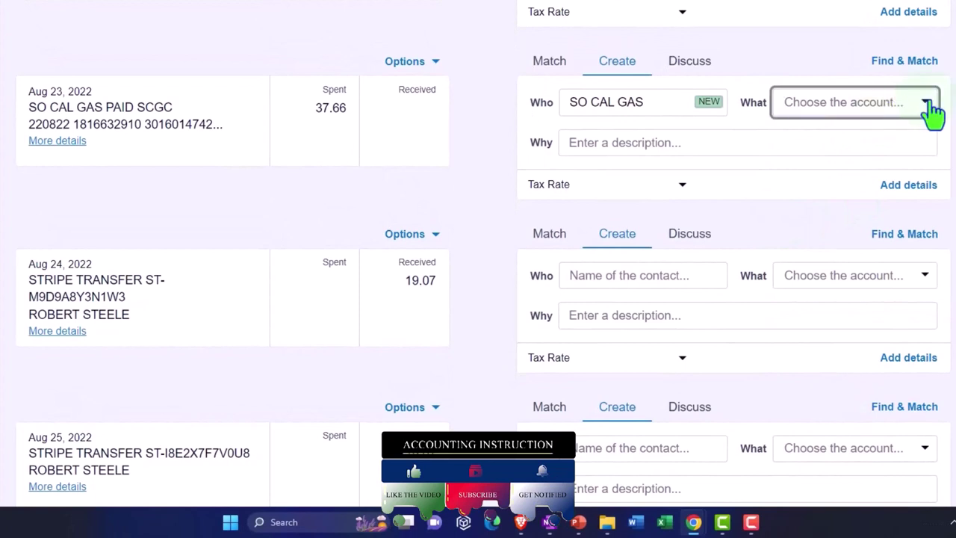
click(927, 103)
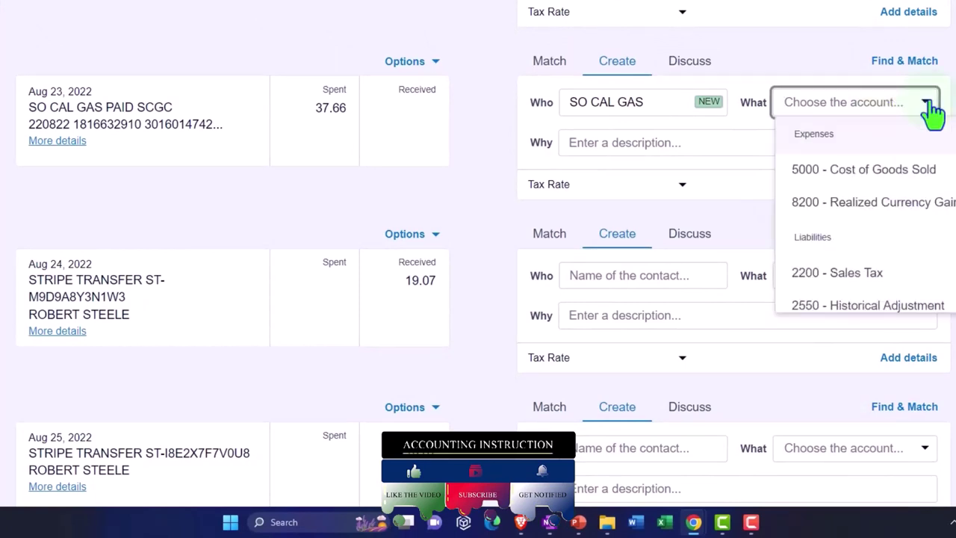
click(930, 105)
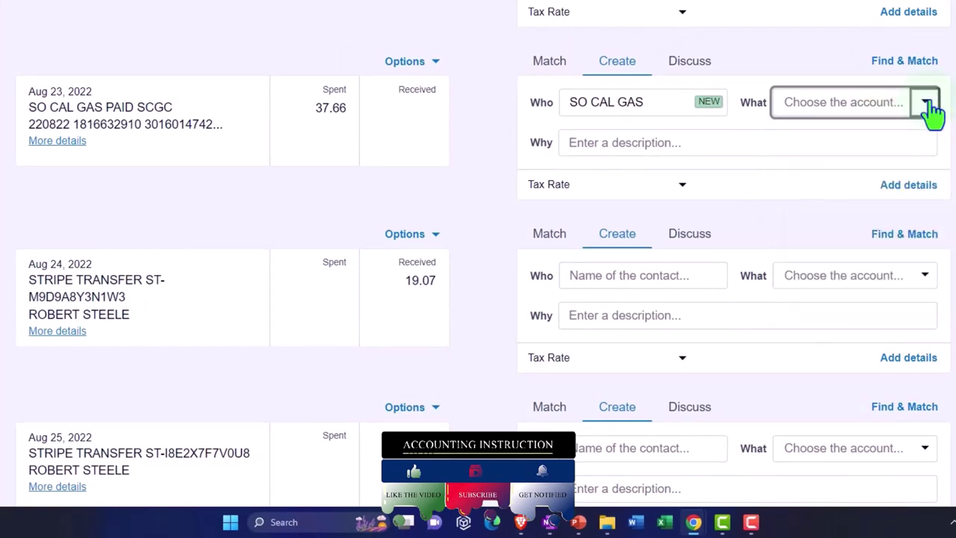
- Enter "Date" as the SO CAL GAS line's description and view its tax rate options
click(601, 147)
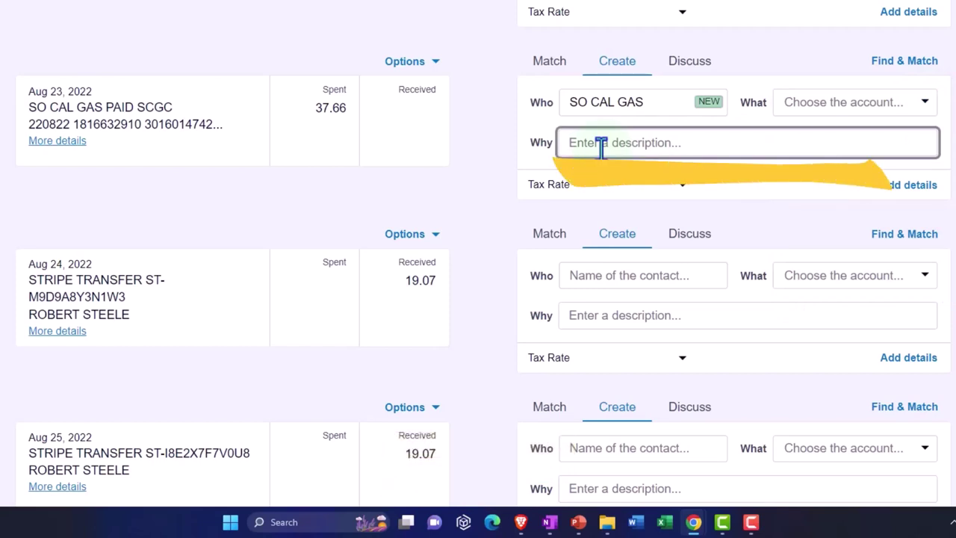
text(Date)
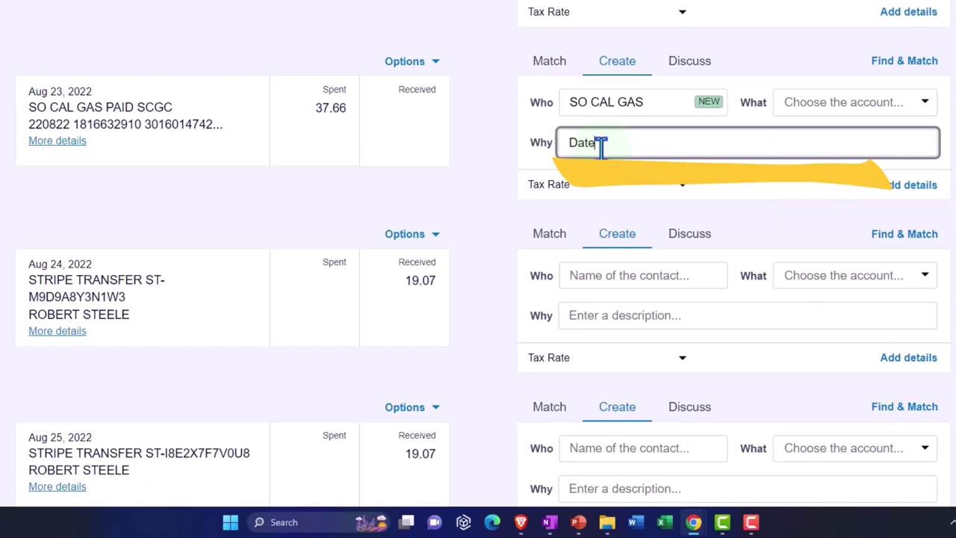
click(569, 188)
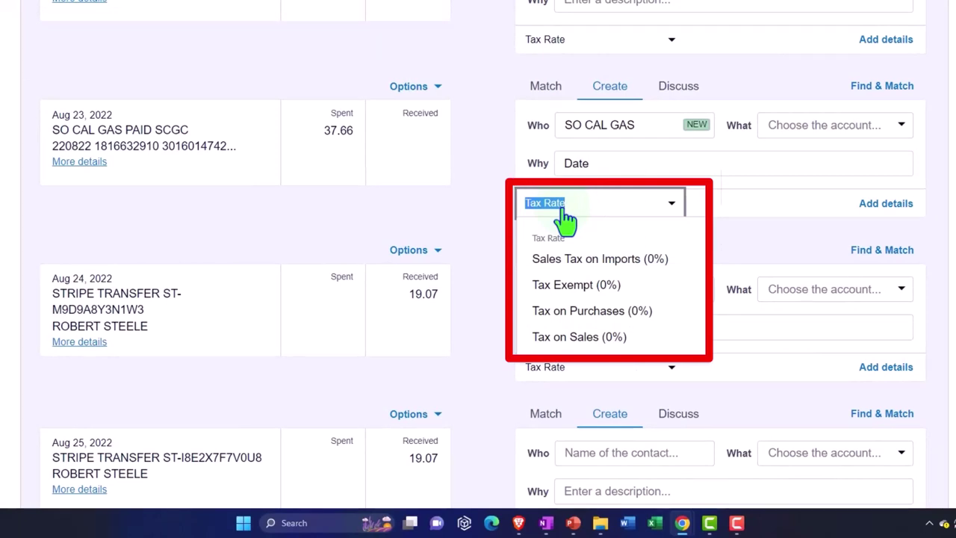
click(565, 210)
- Open the full details of the SO CAL GAS payment and bring its line items into view
click(880, 213)
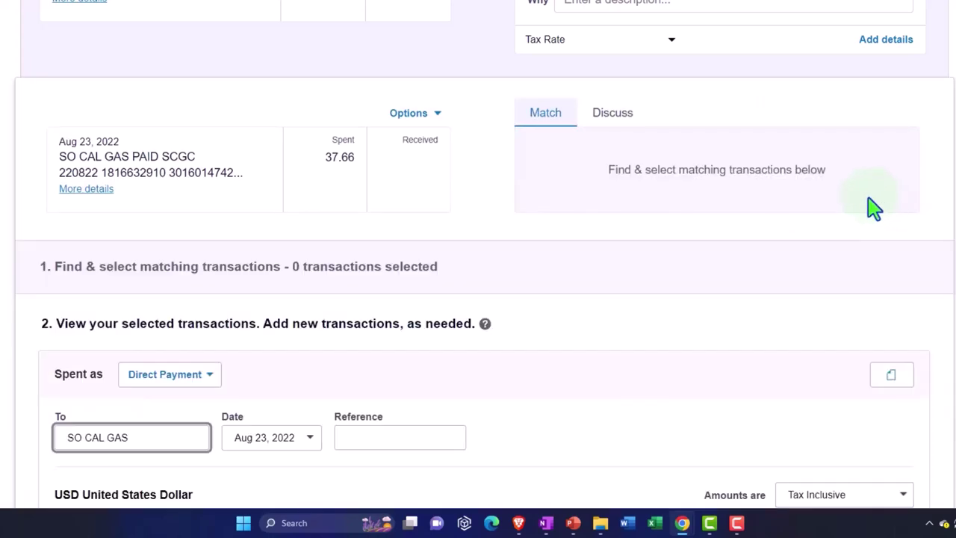
scroll(819, 220, down, 3)
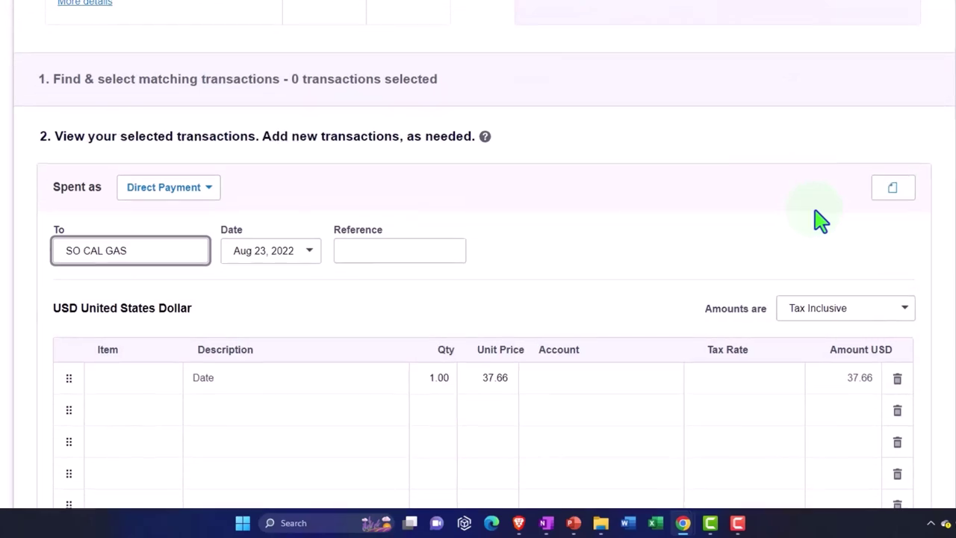
scroll(819, 219, down, 3)
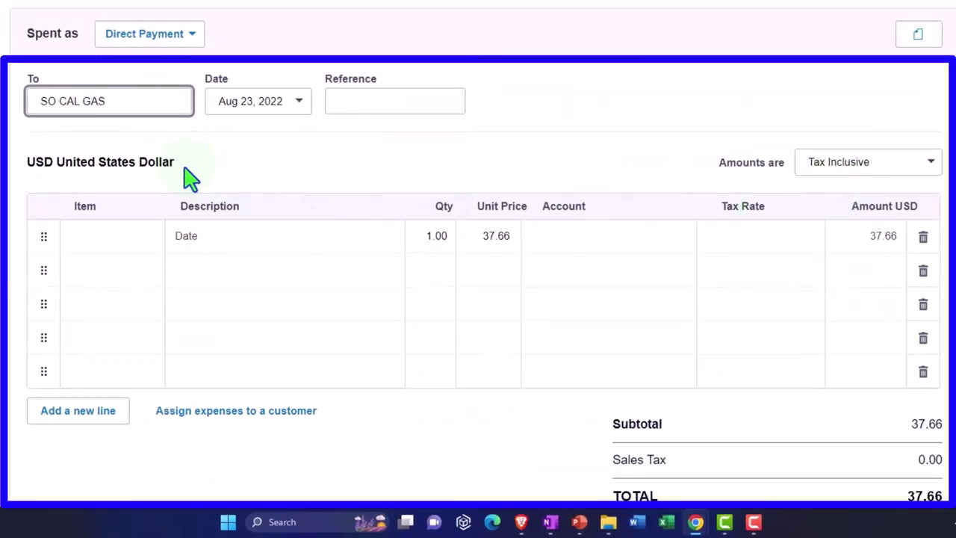
- Go through the payment's date, reference and tax treatment, and its first line's item, description, quantity, unit price and account fields
key(Tab)
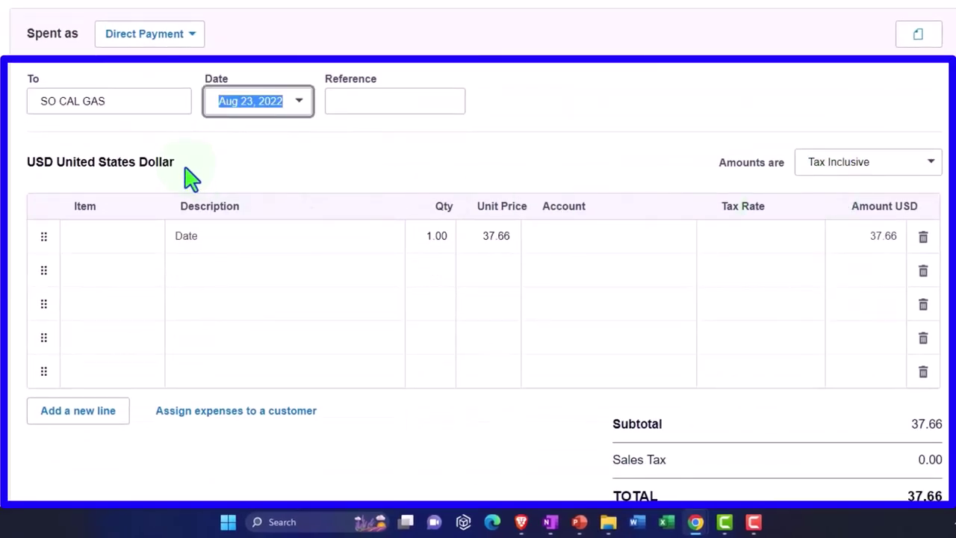
key(Tab)
key(Tab)
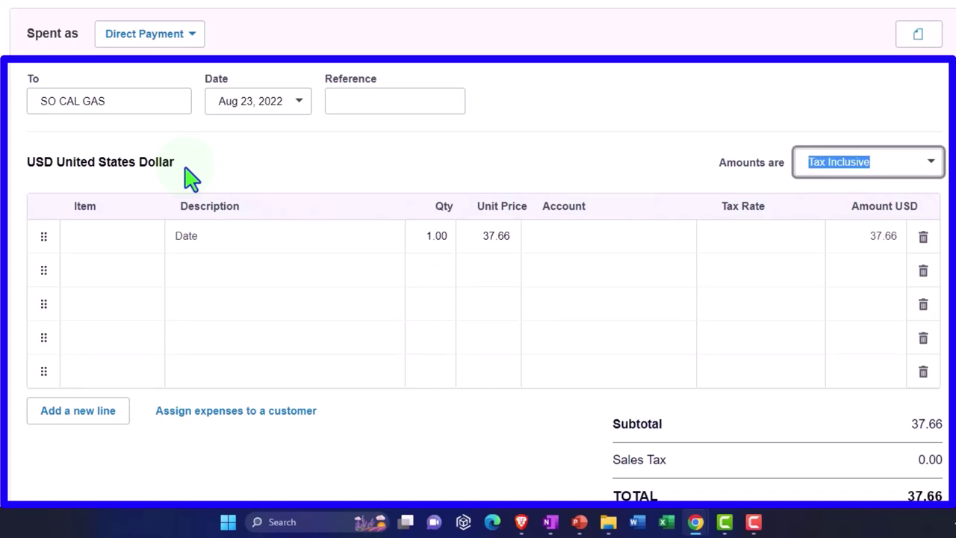
key(Tab)
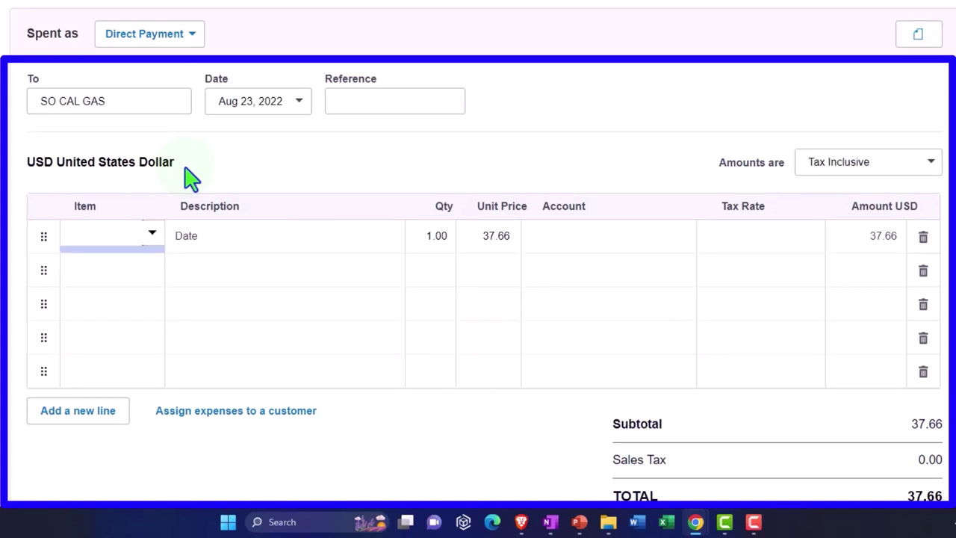
click(155, 236)
click(234, 250)
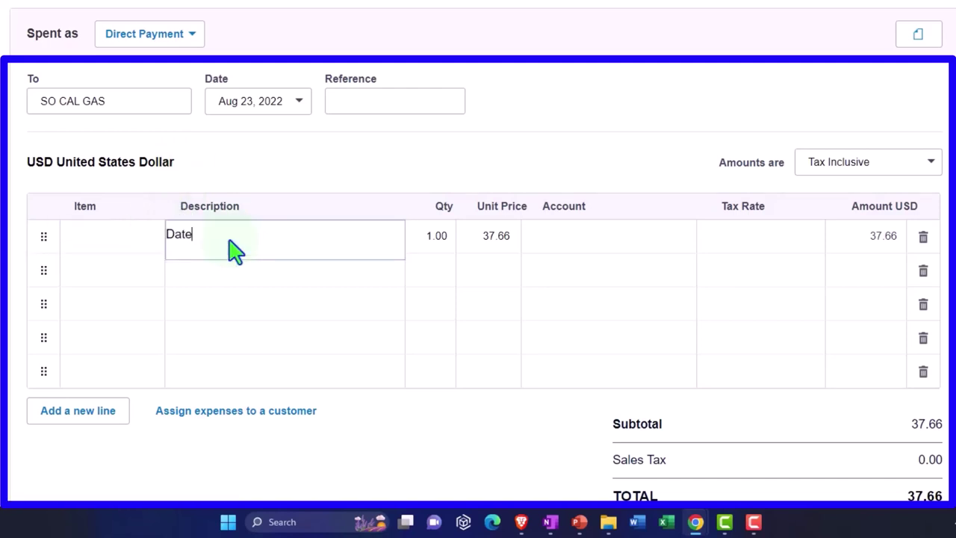
key(Tab)
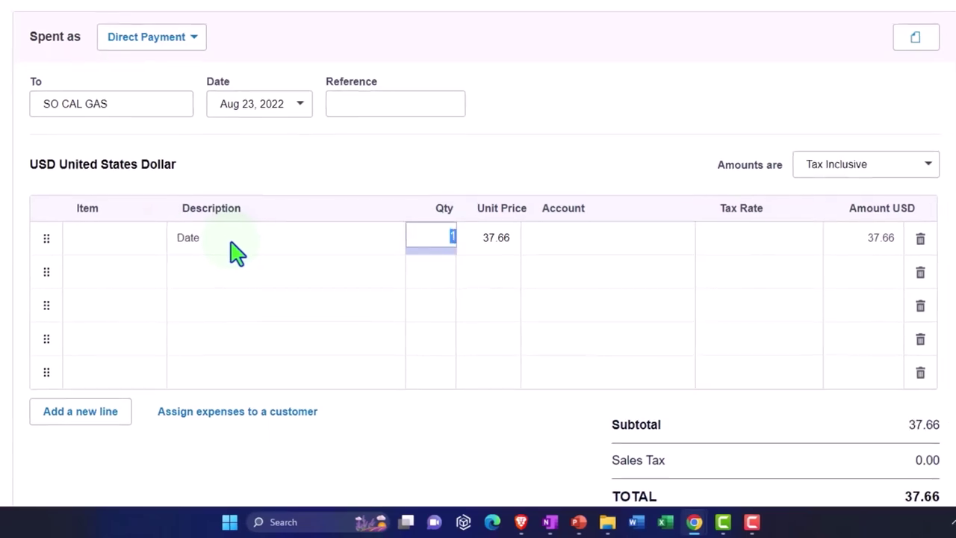
key(Tab)
key(Tab)
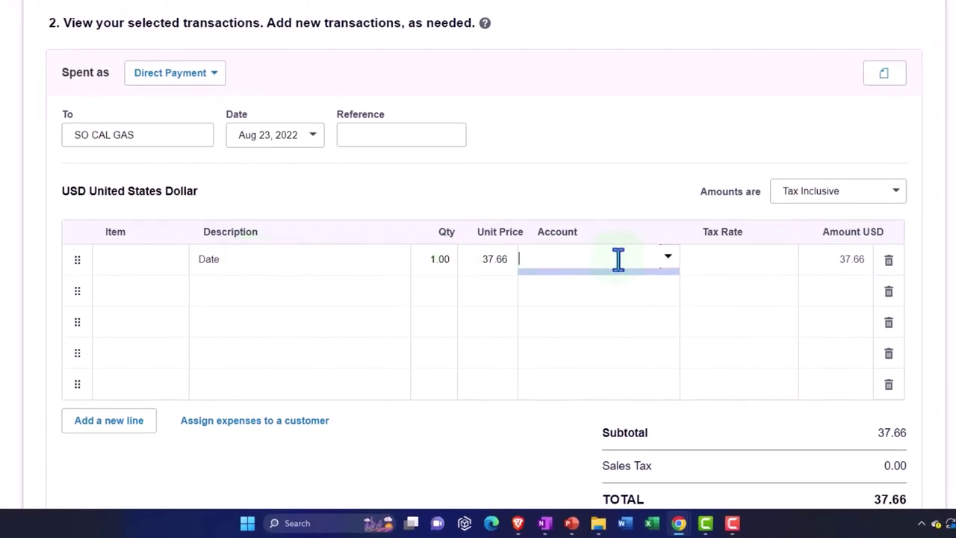
- Start adding a new account from the account field of the SO CAL GAS payment's first line
click(665, 261)
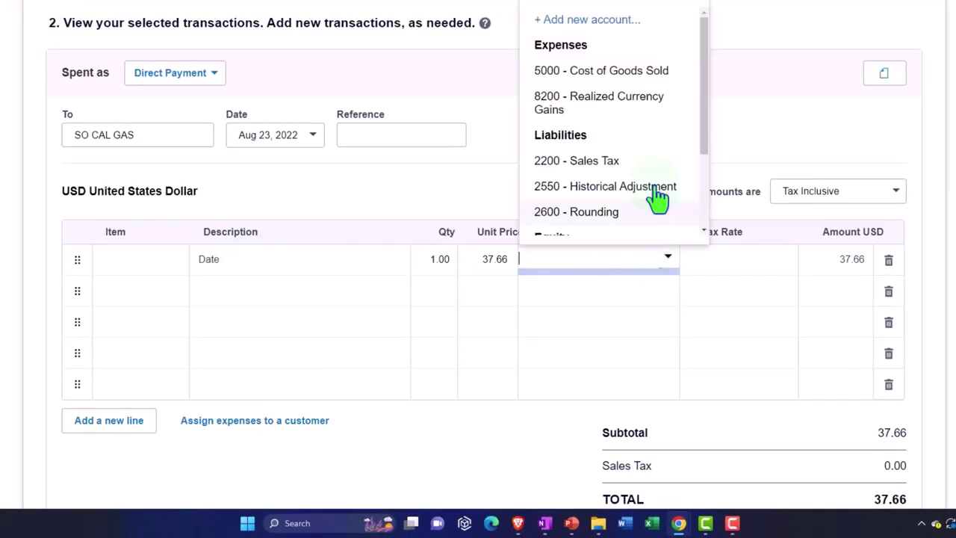
scroll(651, 168, up, 2)
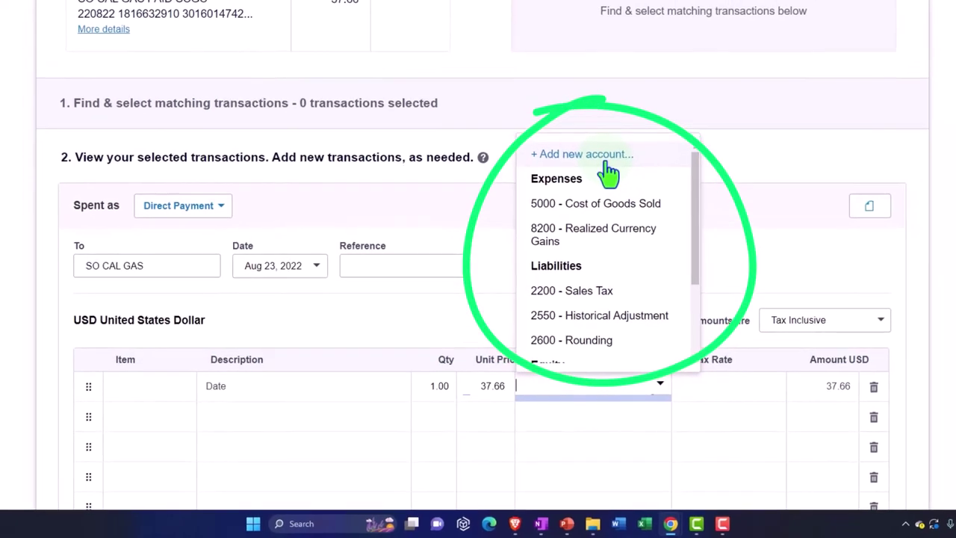
click(617, 149)
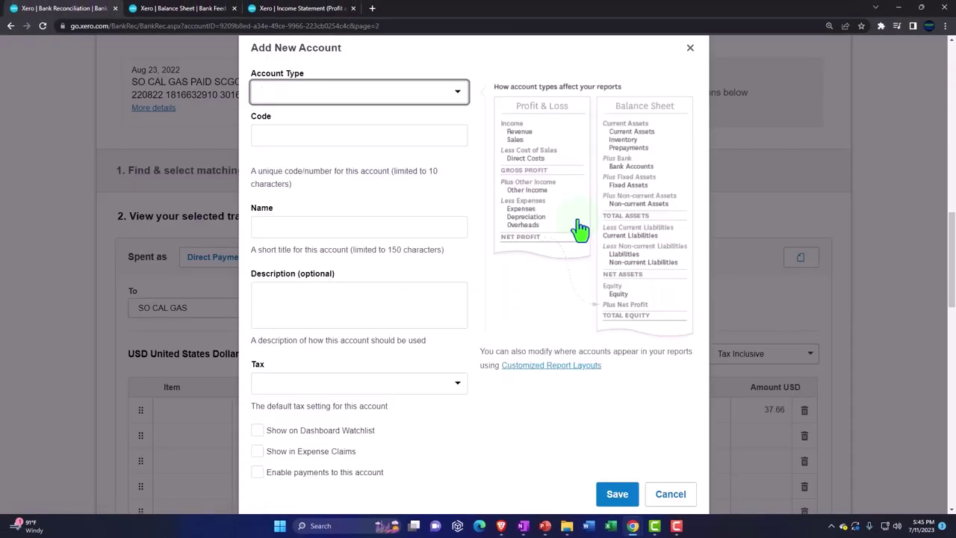
- Set the new account's type to Expense and its code to 6010
click(458, 96)
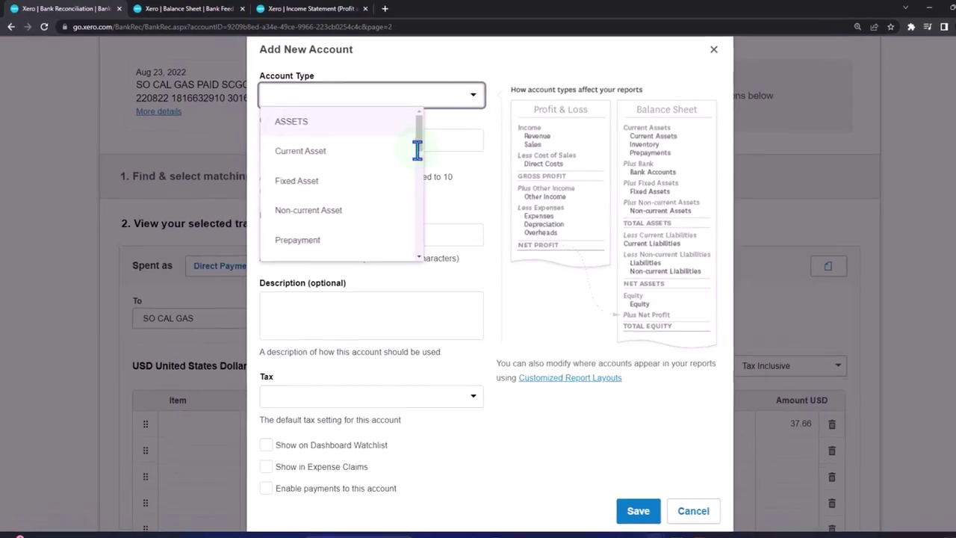
scroll(395, 161, down, 2)
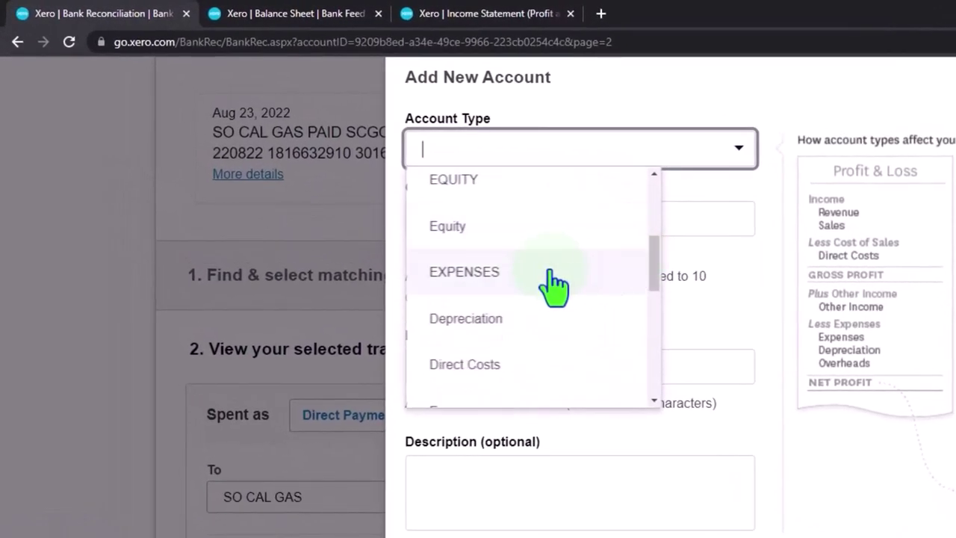
click(543, 284)
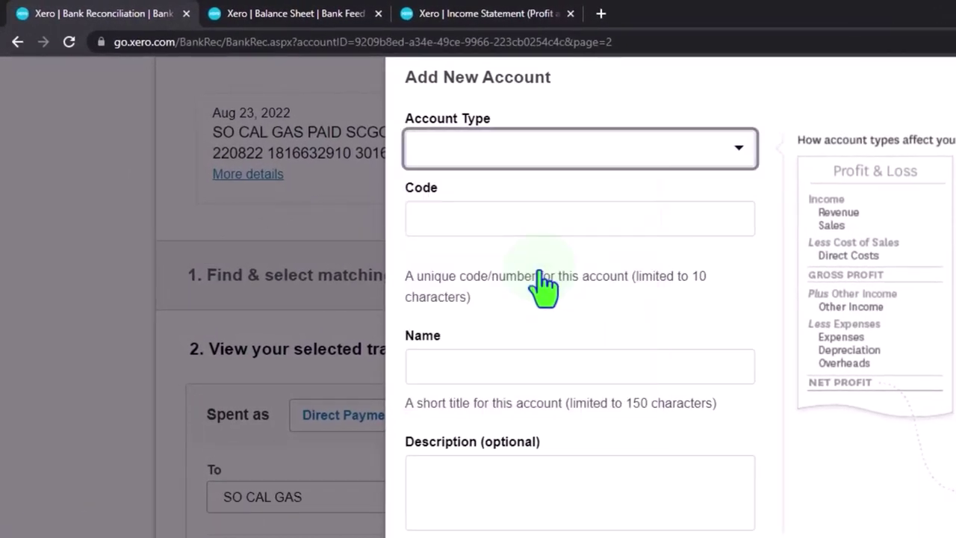
click(736, 150)
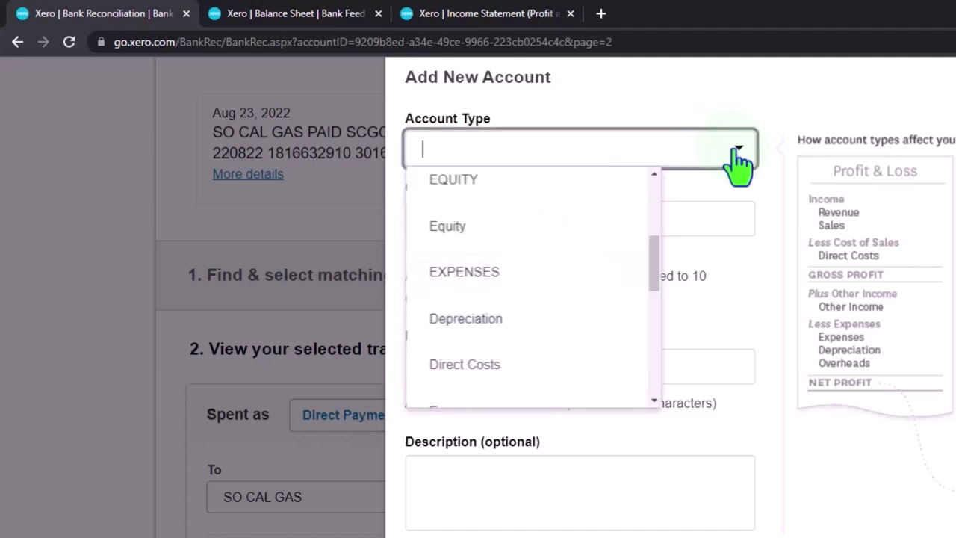
scroll(624, 303, down, 4)
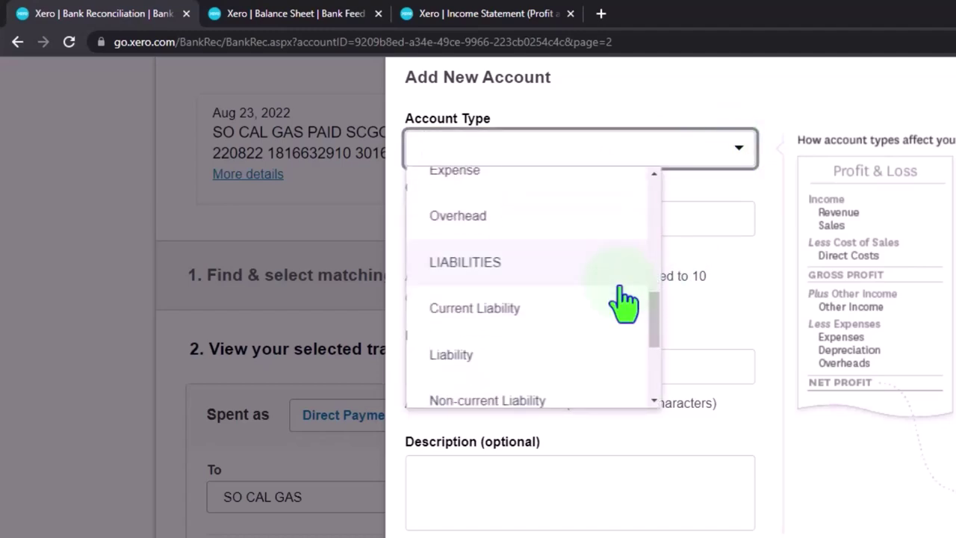
click(625, 303)
click(473, 216)
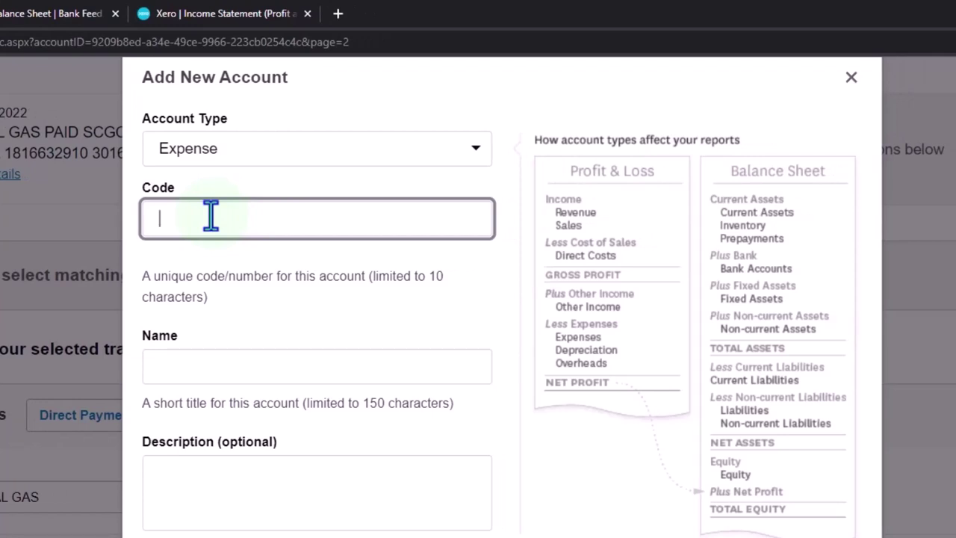
text(6010)
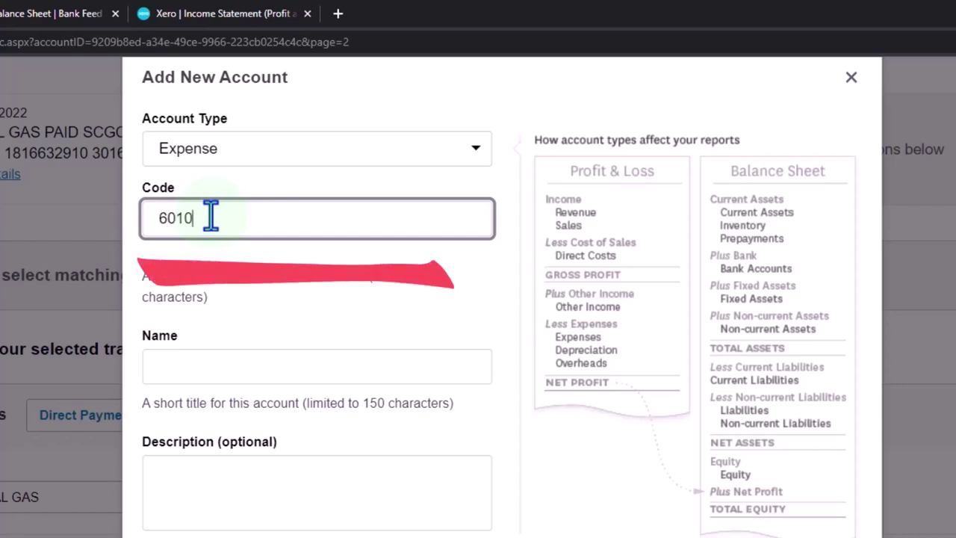
key(Tab)
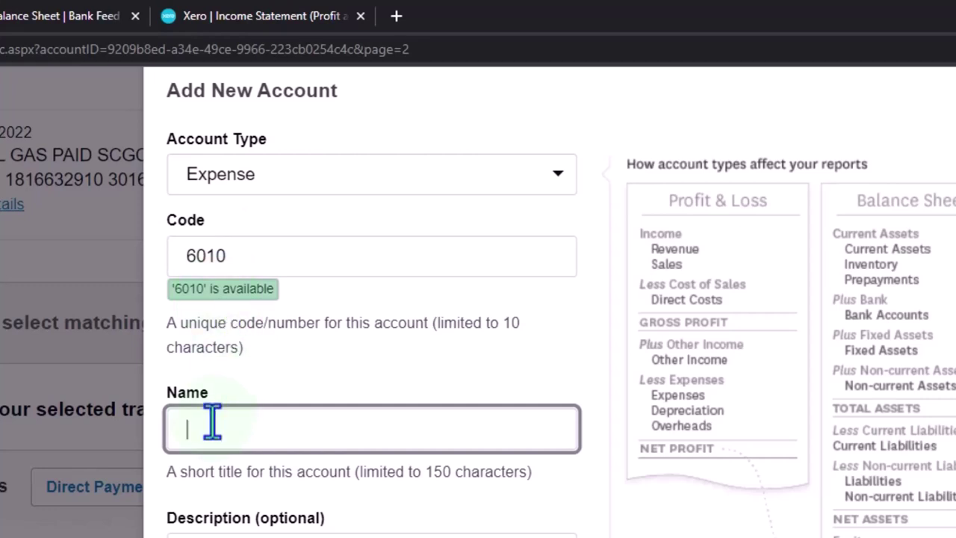
text(Udemy)
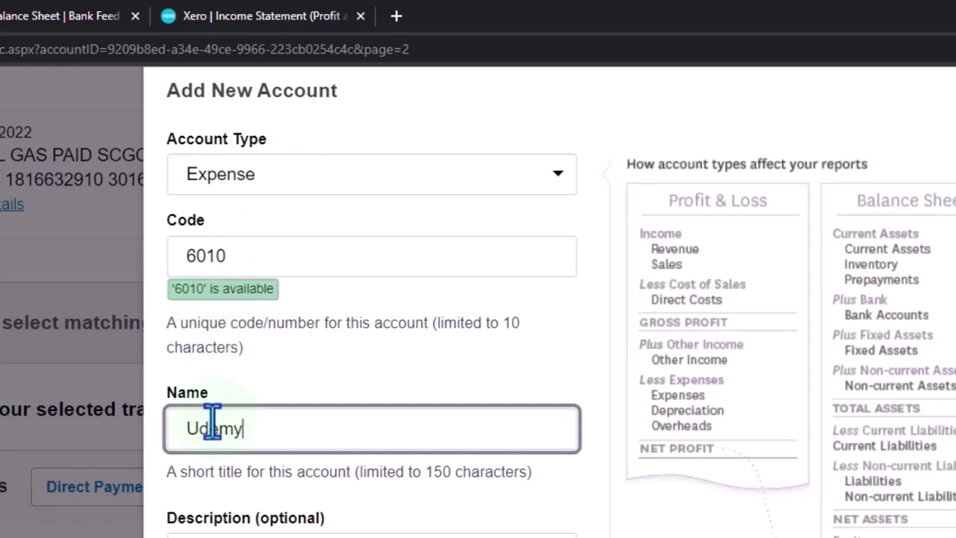
key(BackSpace)
key(BackSpace)
key(BackSpace)
key(BackSpace)
key(BackSpace)
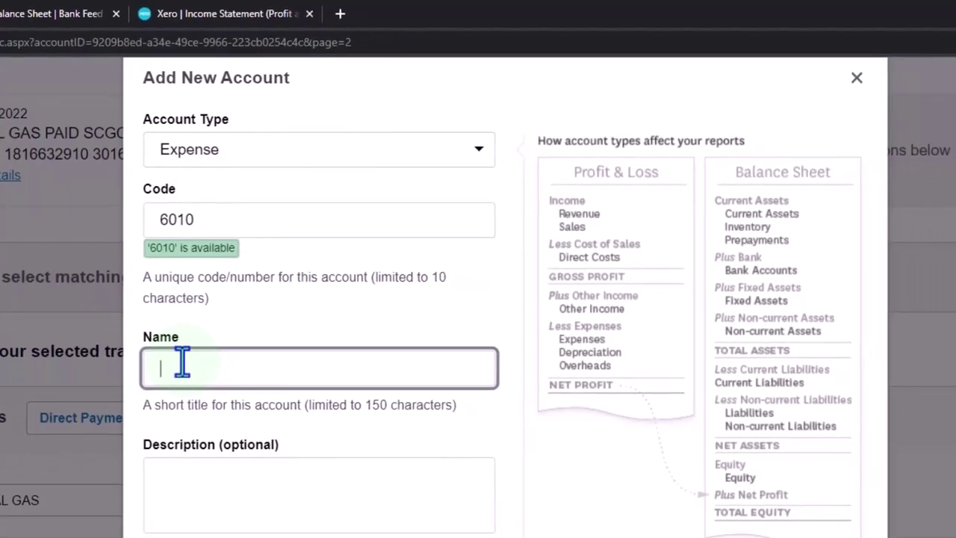
- Name the new account "Utilities"
text(Utilities )
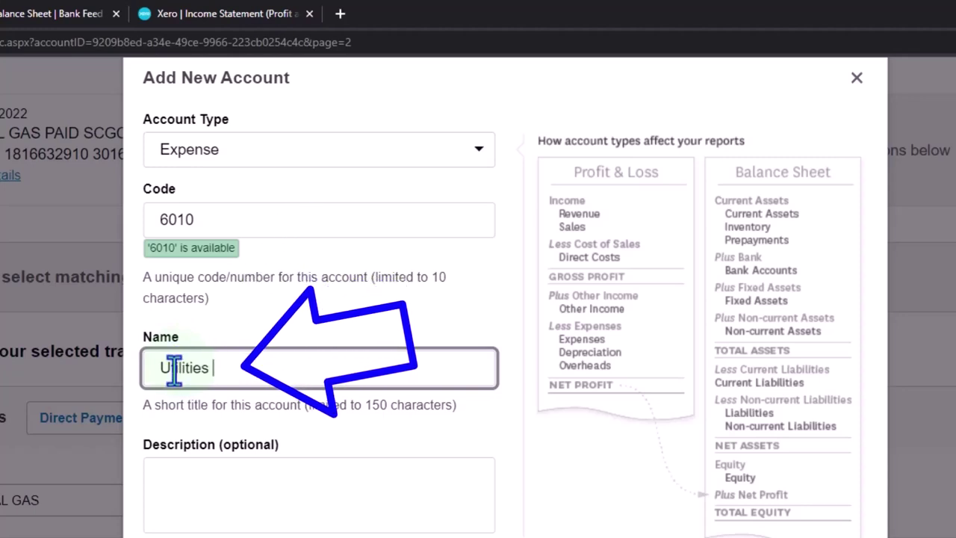
text(dsdf)
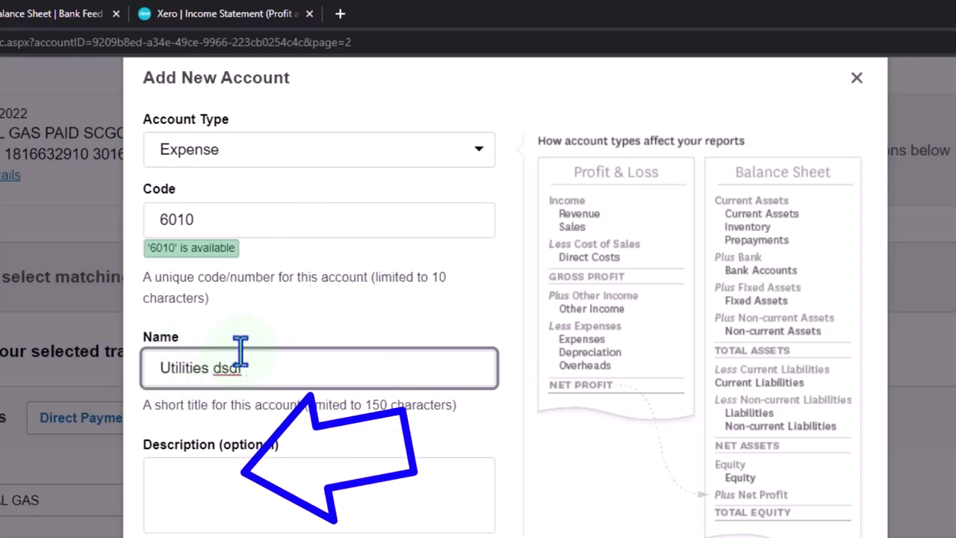
key(BackSpace)
key(BackSpace)
key(BackSpace)
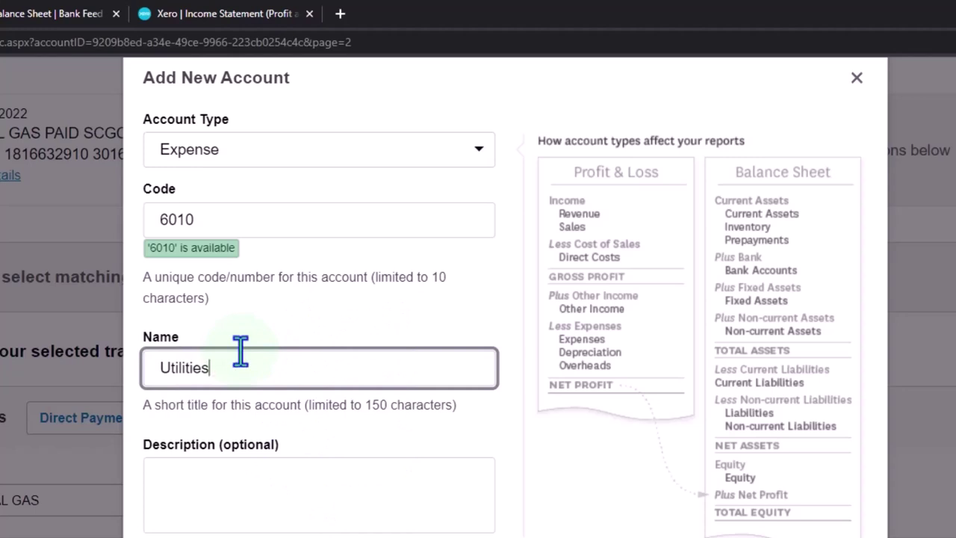
- Leave the new account's description empty, check its tax setting and save it onto the payment's first line
click(246, 489)
scroll(246, 499, down, 2)
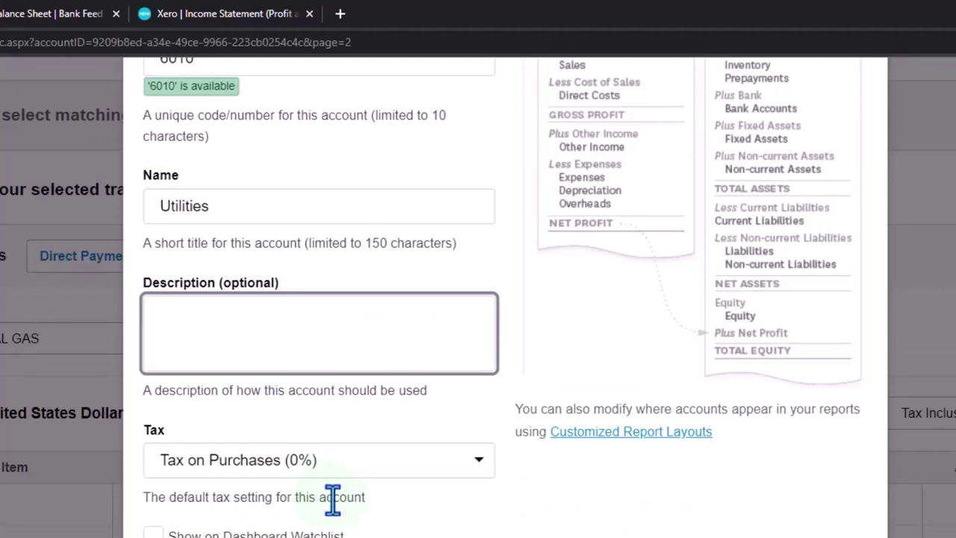
scroll(571, 529, up, 4)
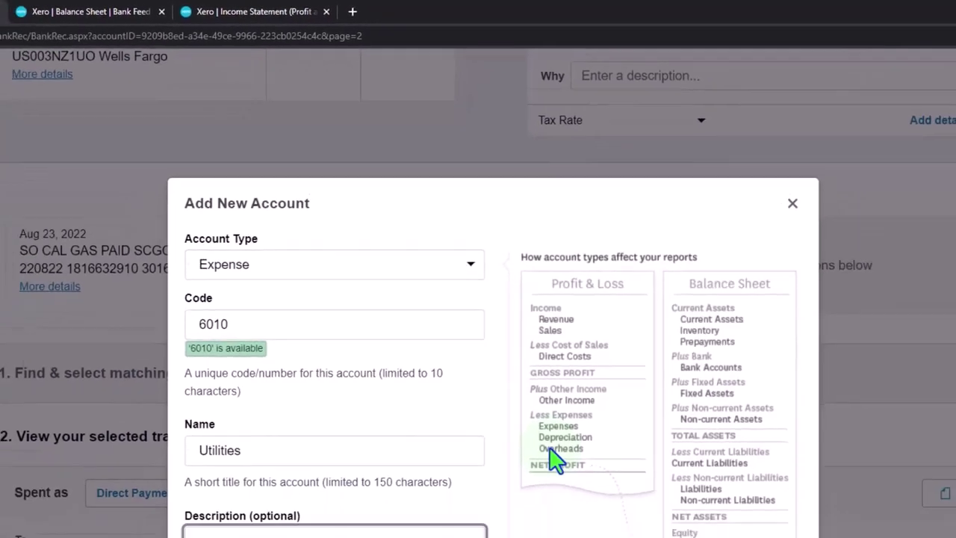
scroll(553, 448, down, 3)
click(611, 396)
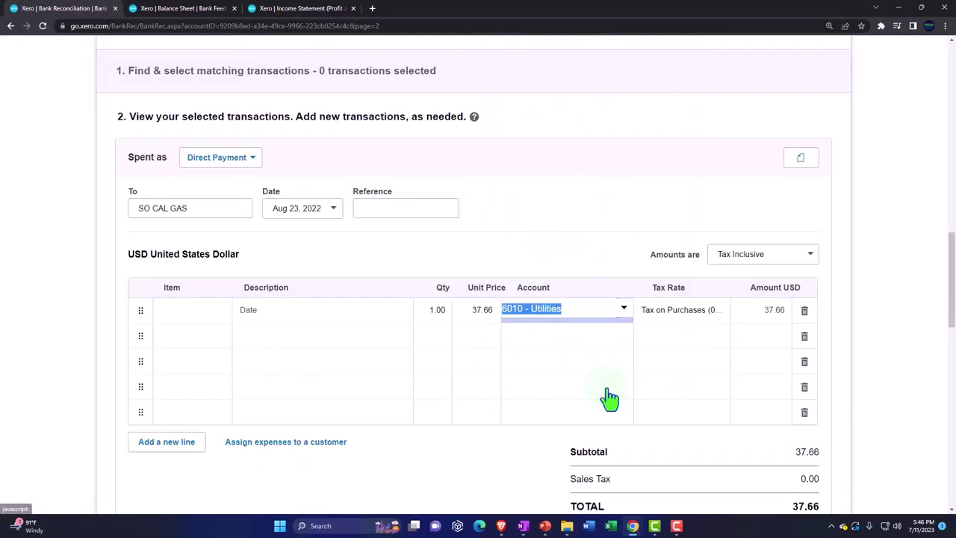
- Go through the remaining line item fields, then view the customer assignment option and totals below them
key(Tab)
key(Tab)
key(Tab)
key(Tab)
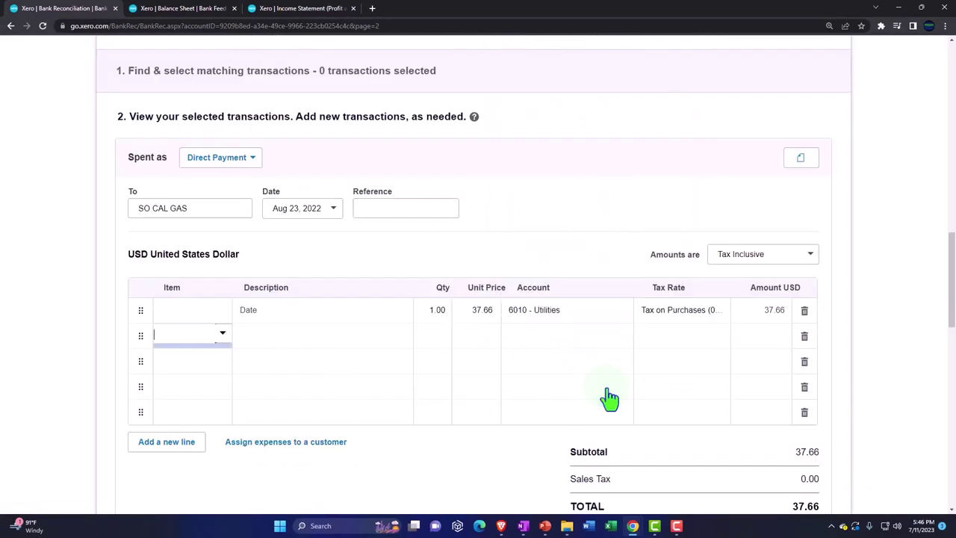
key(Tab)
key(Tab)
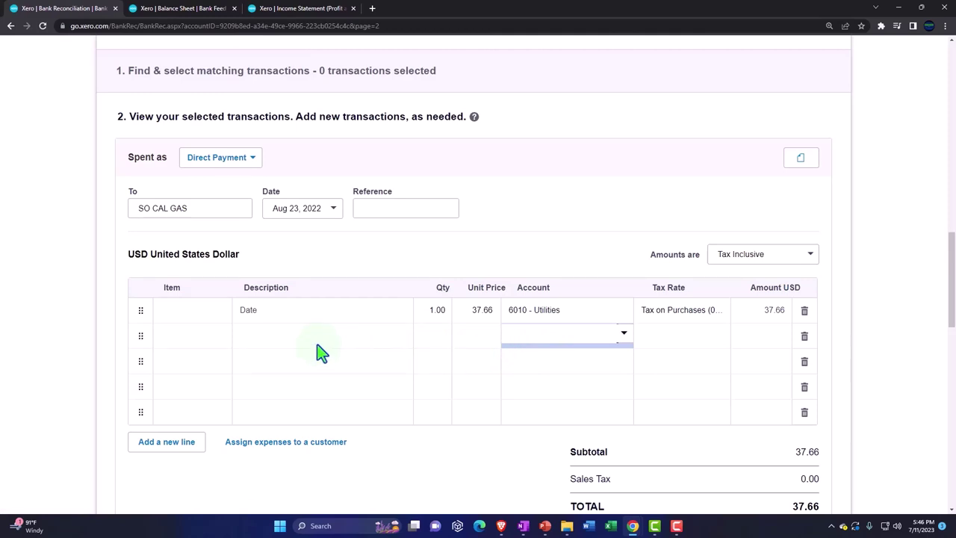
scroll(317, 352, down, 1)
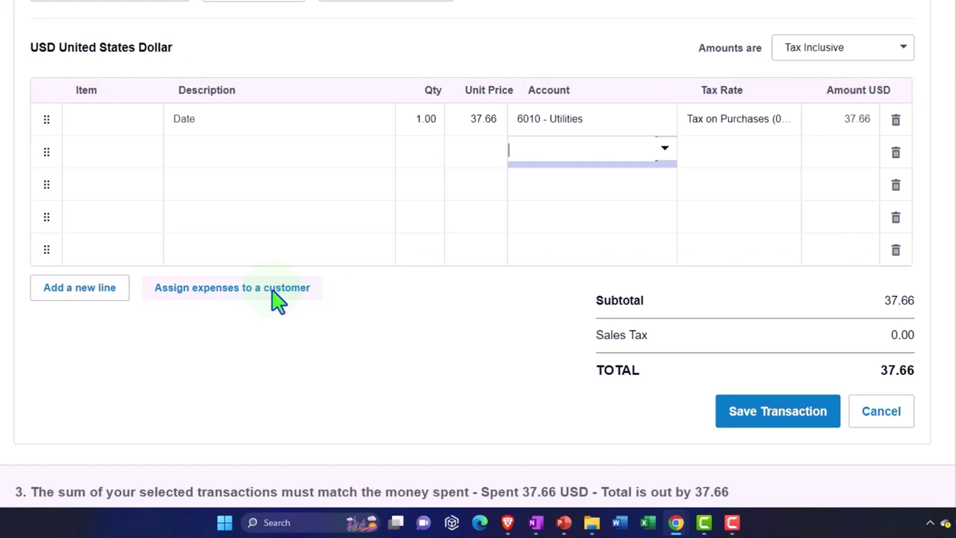
- Start creating a bank rule from the SO CAL GAS statement line
scroll(278, 300, up, 6)
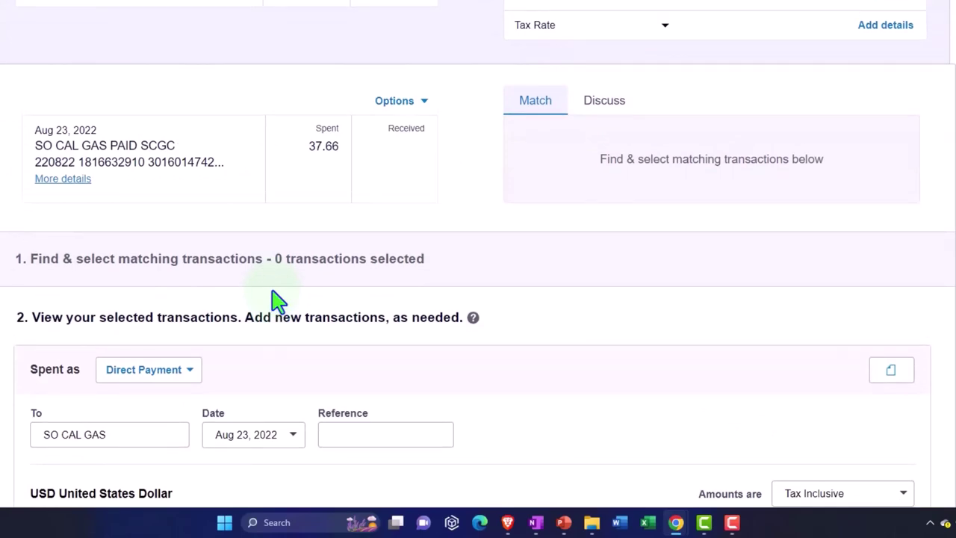
scroll(278, 301, up, 2)
scroll(277, 298, down, 2)
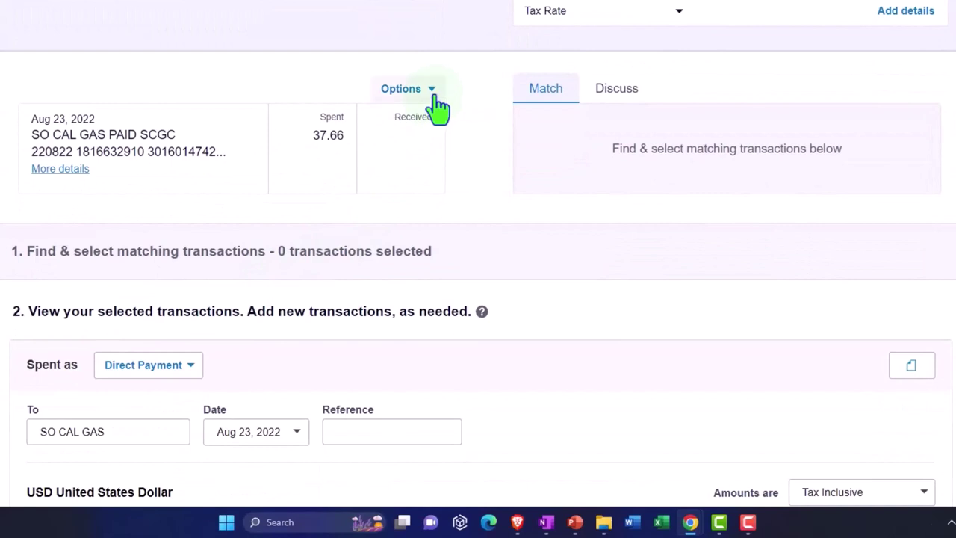
click(435, 97)
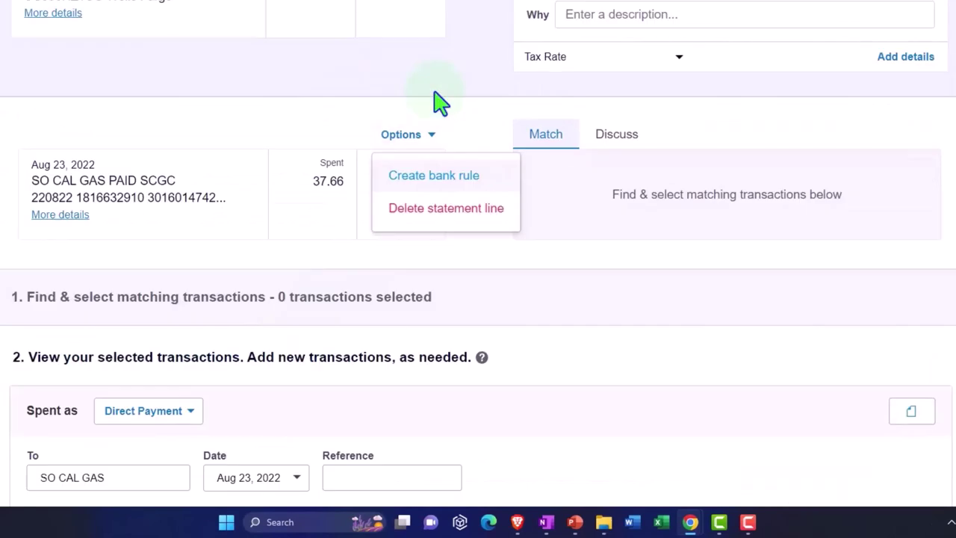
double_click(413, 191)
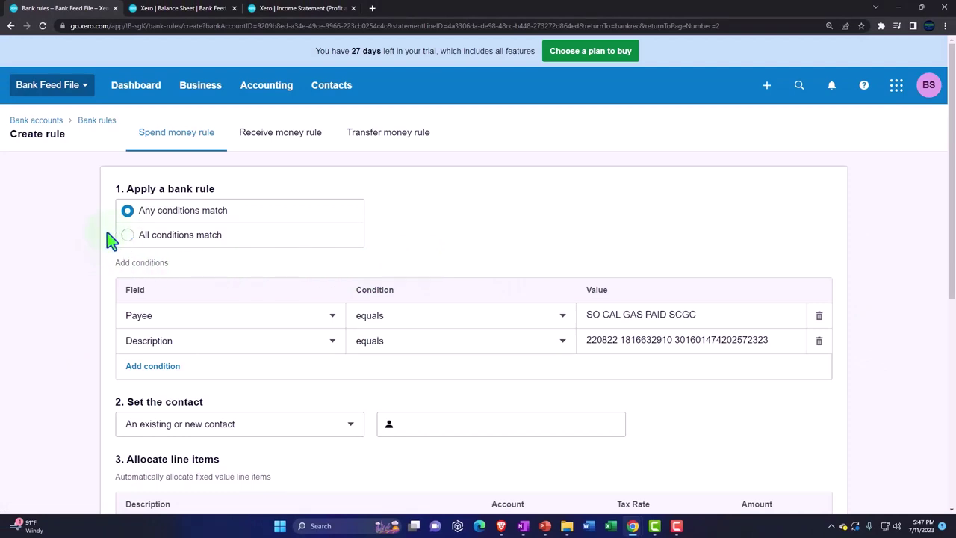
- Change the rule's Payee condition so that it checks whether any text field contains the value
scroll(110, 241, down, 1)
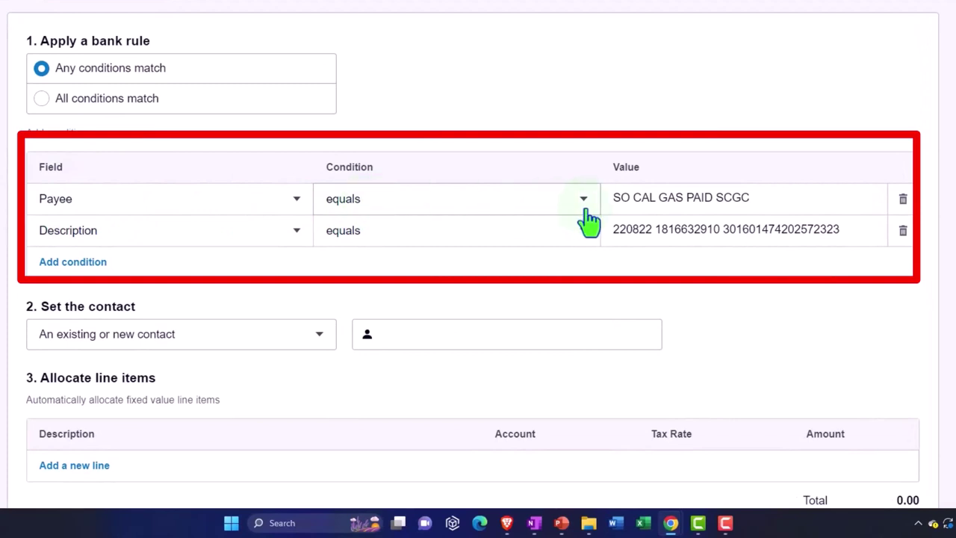
click(297, 202)
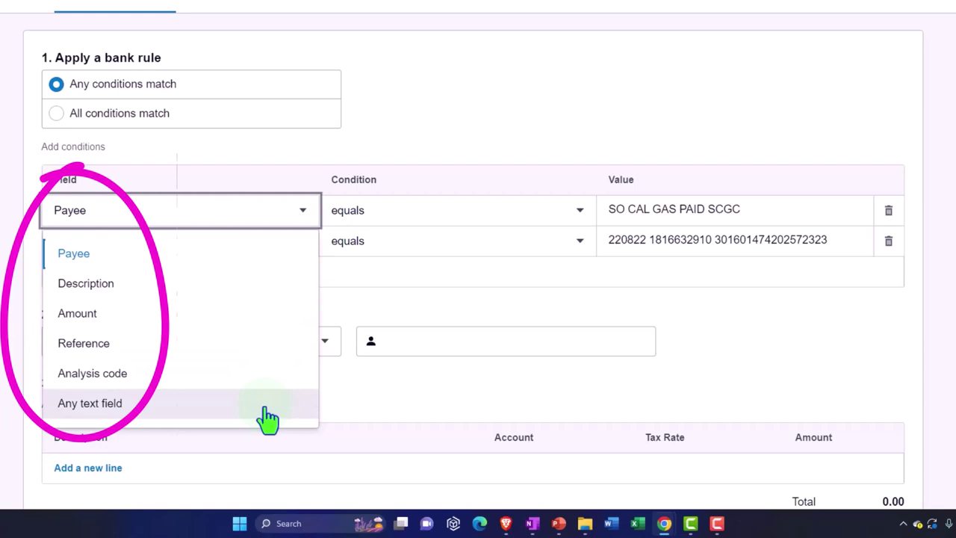
click(267, 404)
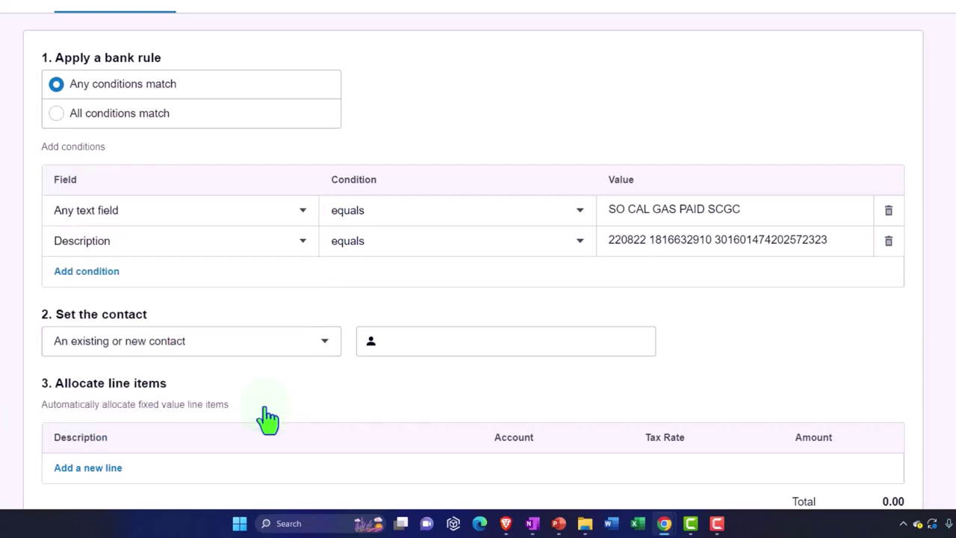
key(Tab)
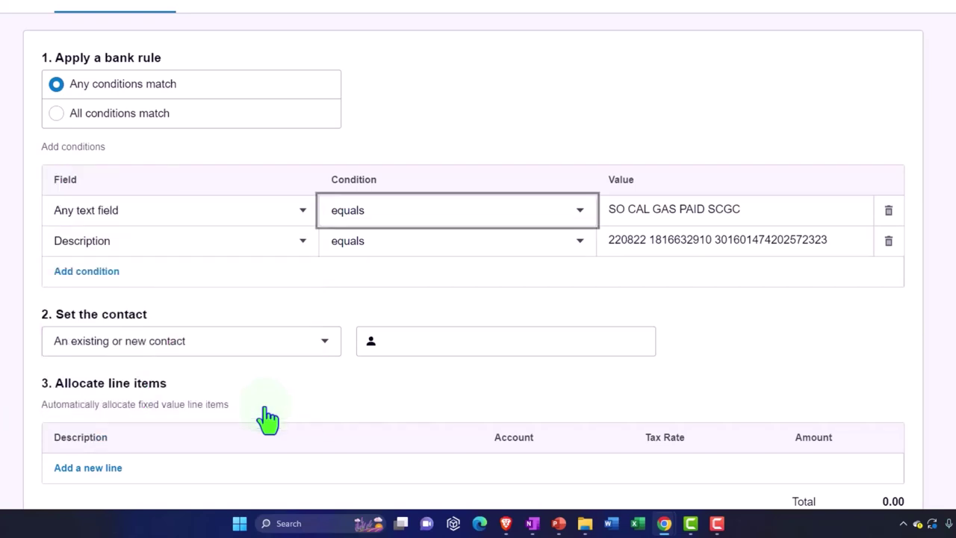
click(586, 218)
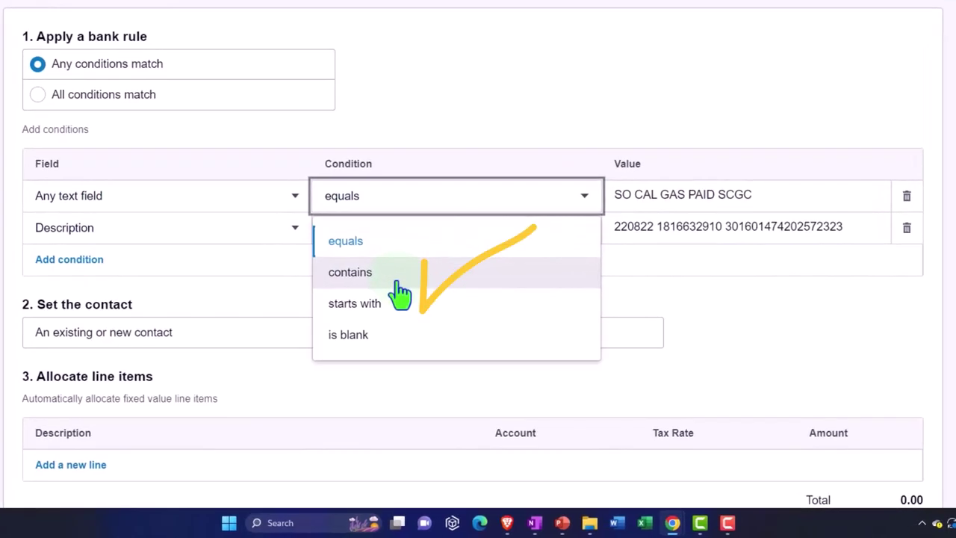
click(400, 288)
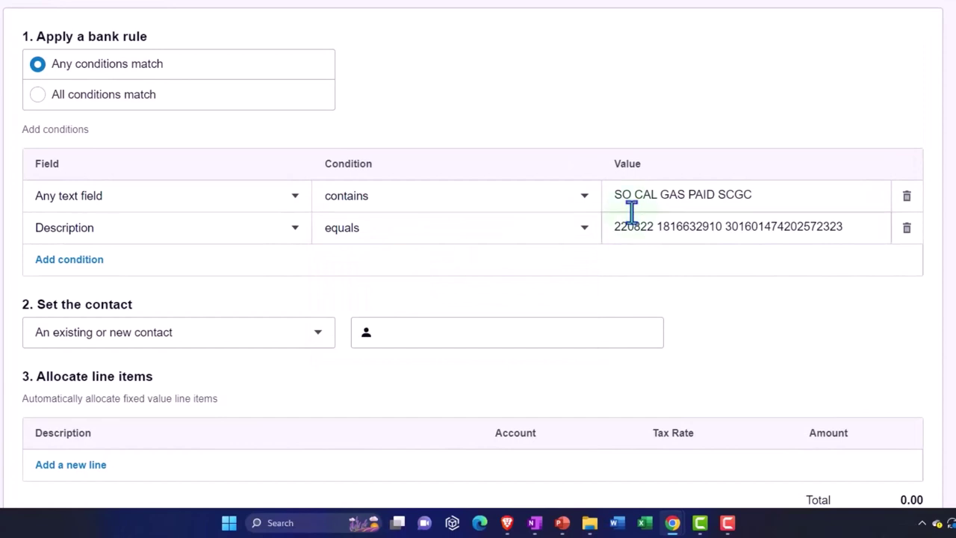
- Shorten the first condition's value to "SO CAL GAS" and move on to the Description condition
click(737, 198)
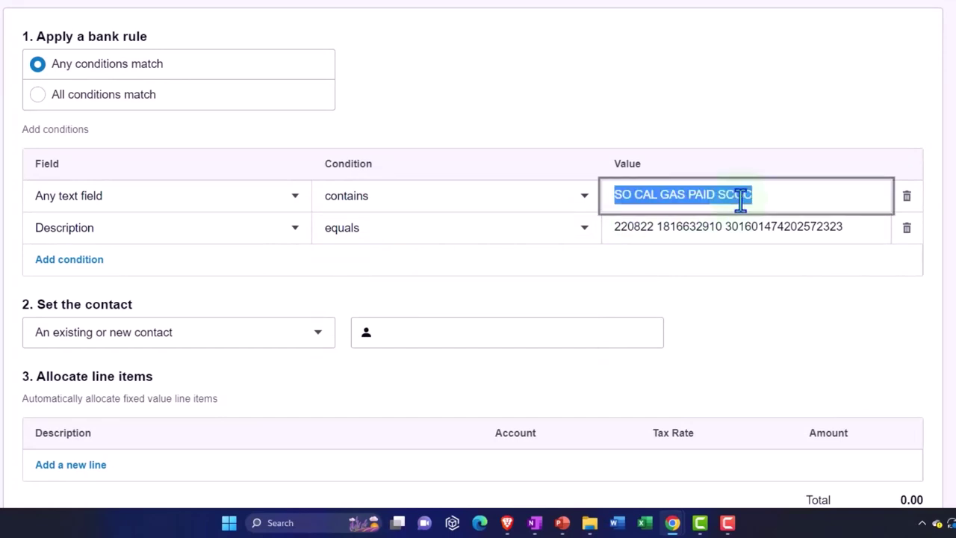
click(764, 198)
key(BackSpace)
key(BackSpace)
key(BackSpace)
key(BackSpace)
key(BackSpace)
key(BackSpace)
key(BackSpace)
key(BackSpace)
key(BackSpace)
key(BackSpace)
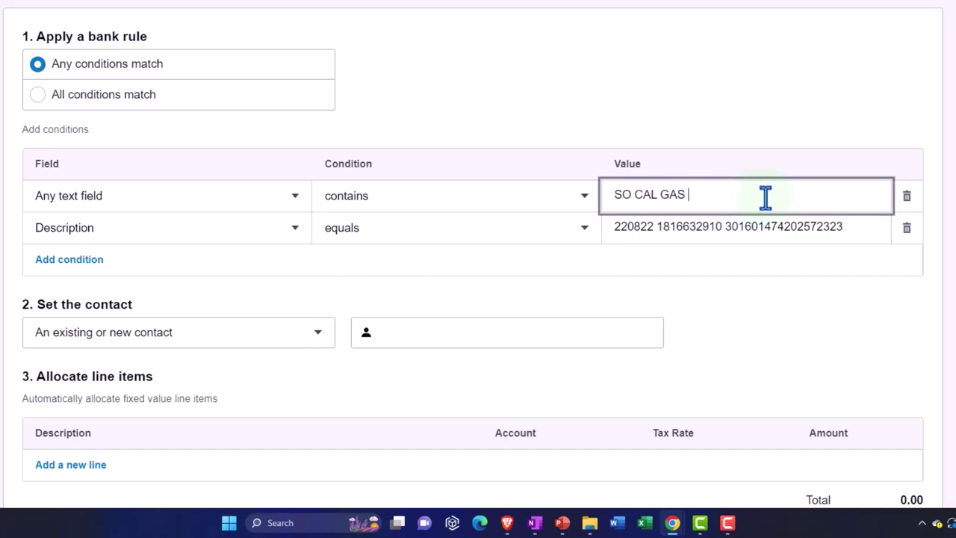
key(Tab)
key(Tab)
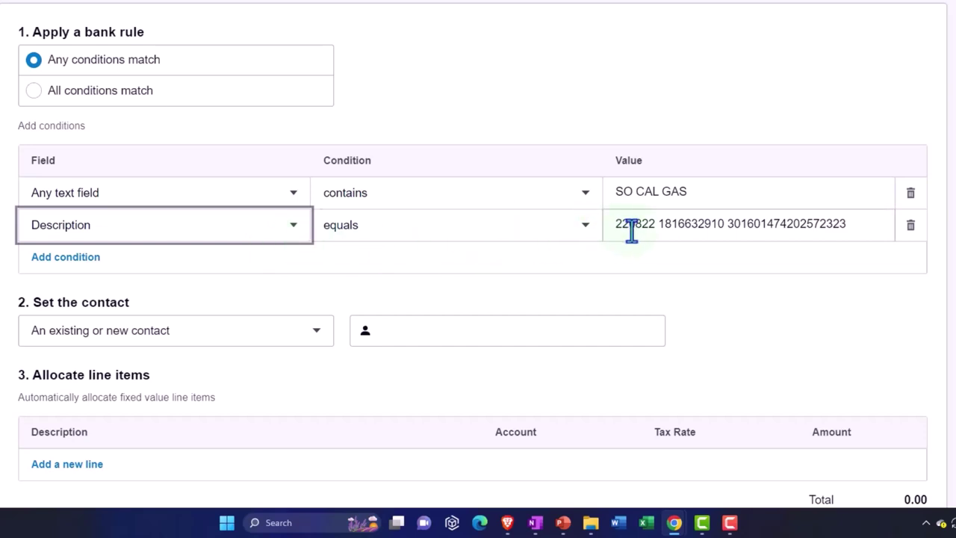
- Remove the rule's Description condition and set its contact to SO CAL GAS
click(911, 226)
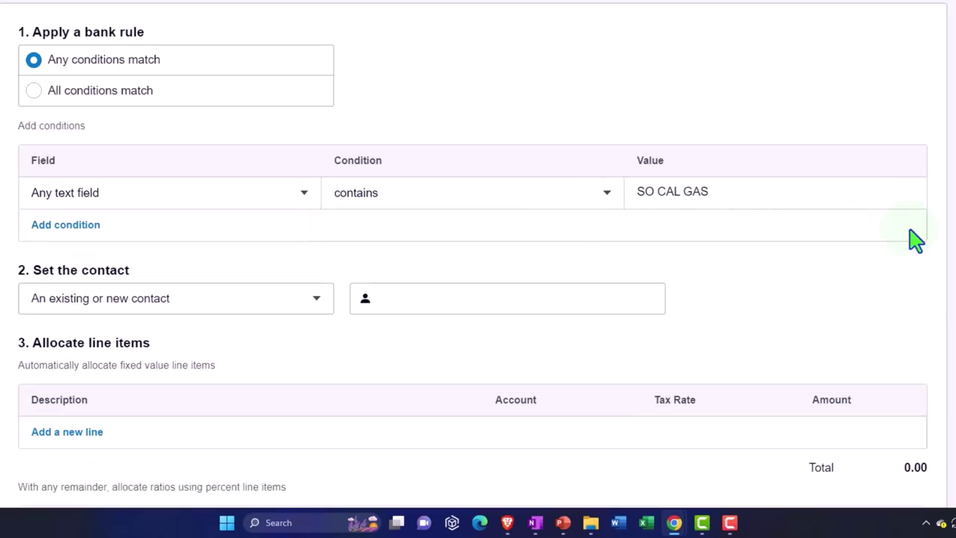
scroll(1, 254, down, 1)
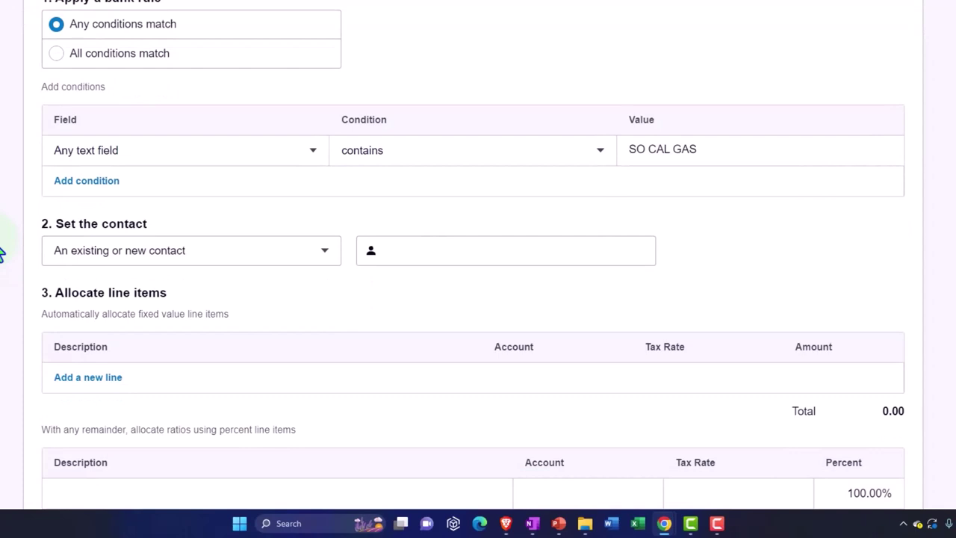
click(178, 254)
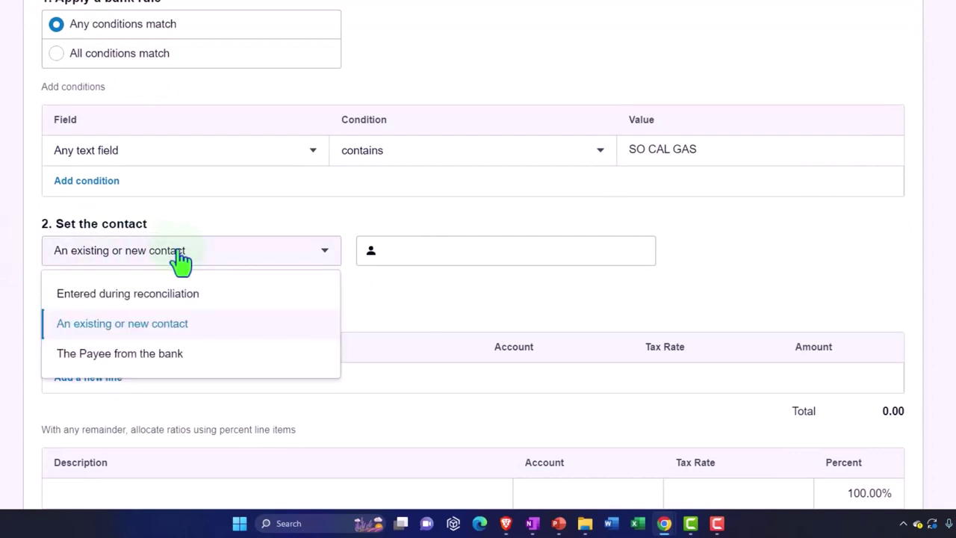
click(430, 248)
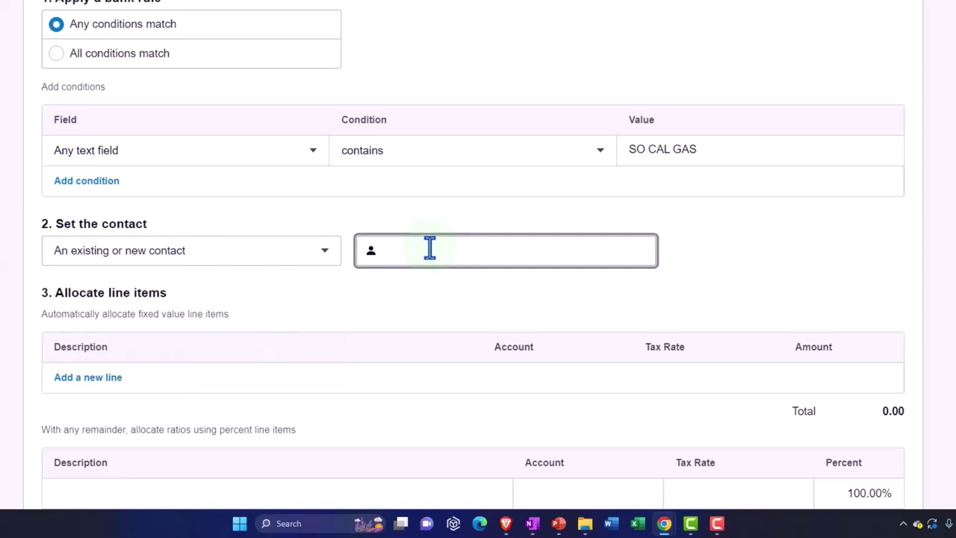
text(So)
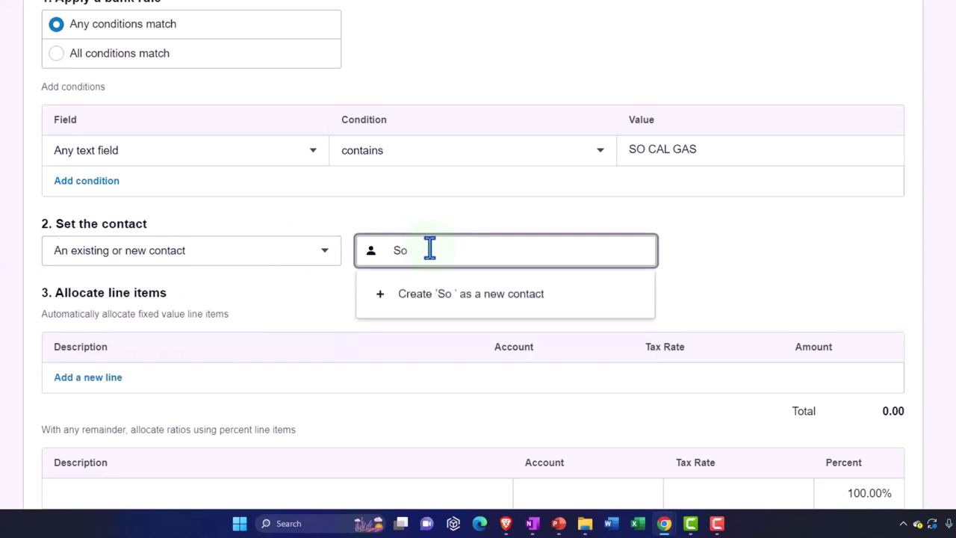
text( Cal)
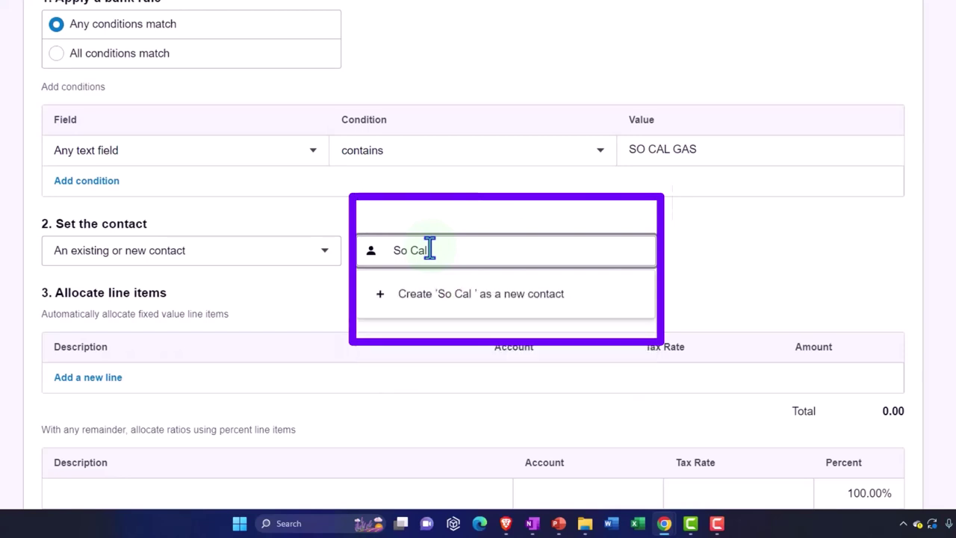
text( Gas)
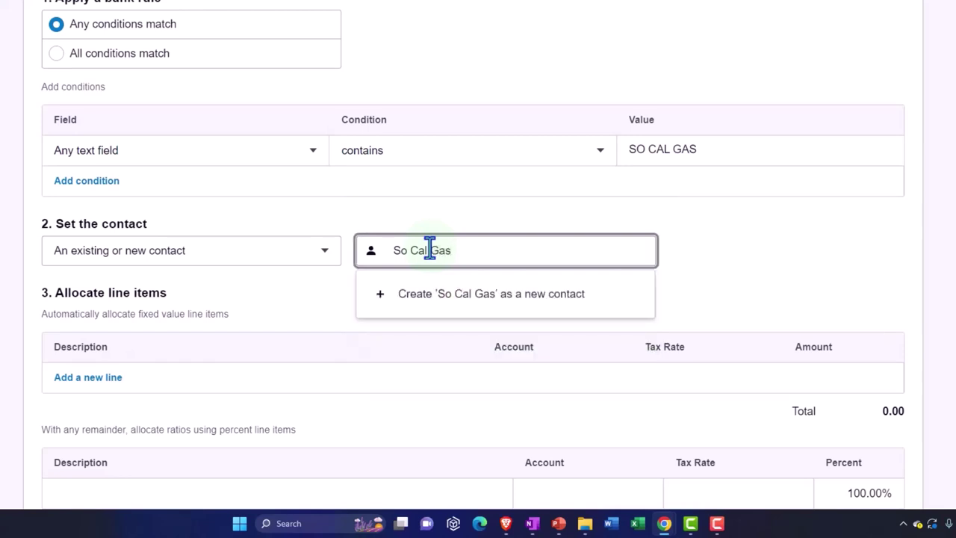
- Add a fixed value line item to the rule with description "Gas bill" and account 6010 - Utilities
scroll(429, 250, down, 2)
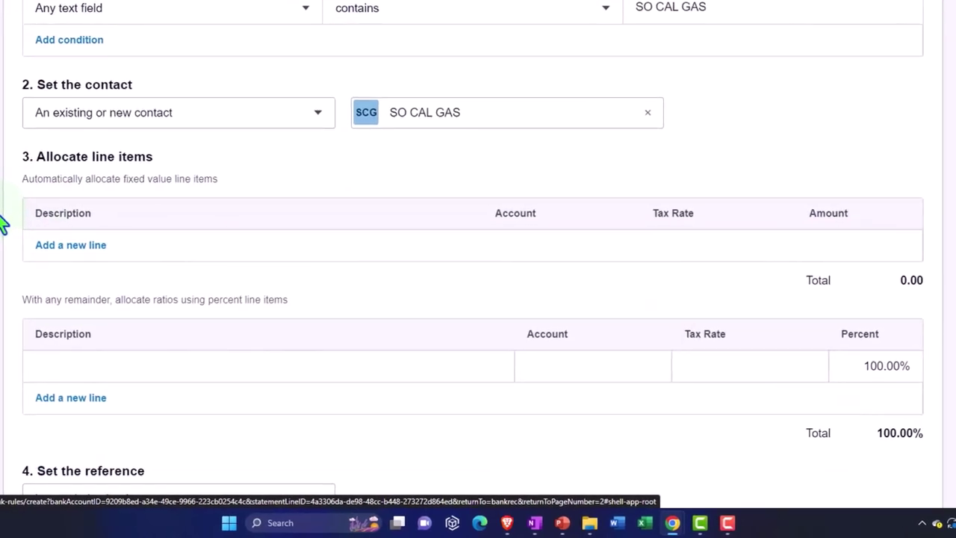
scroll(3, 225, down, 1)
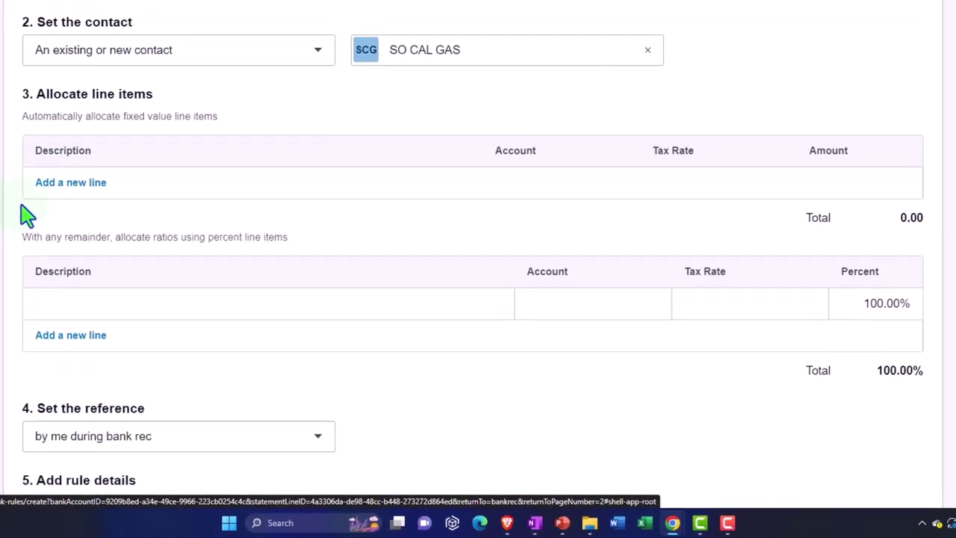
click(26, 196)
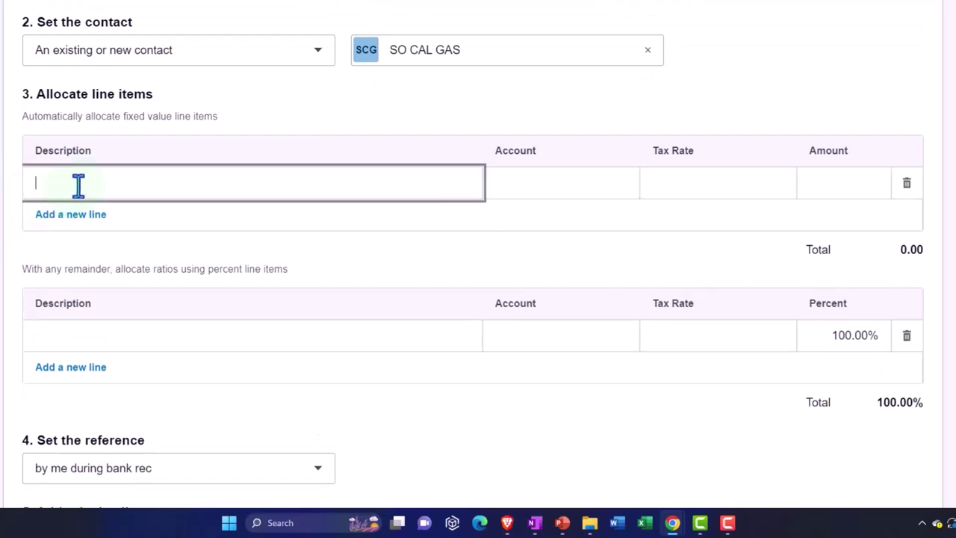
text(d)
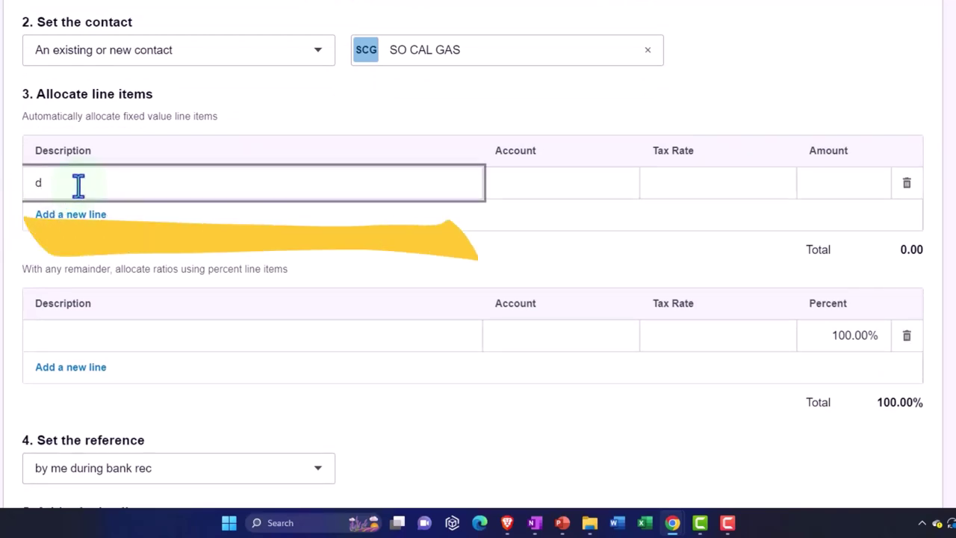
key(BackSpace)
text(Gas bill)
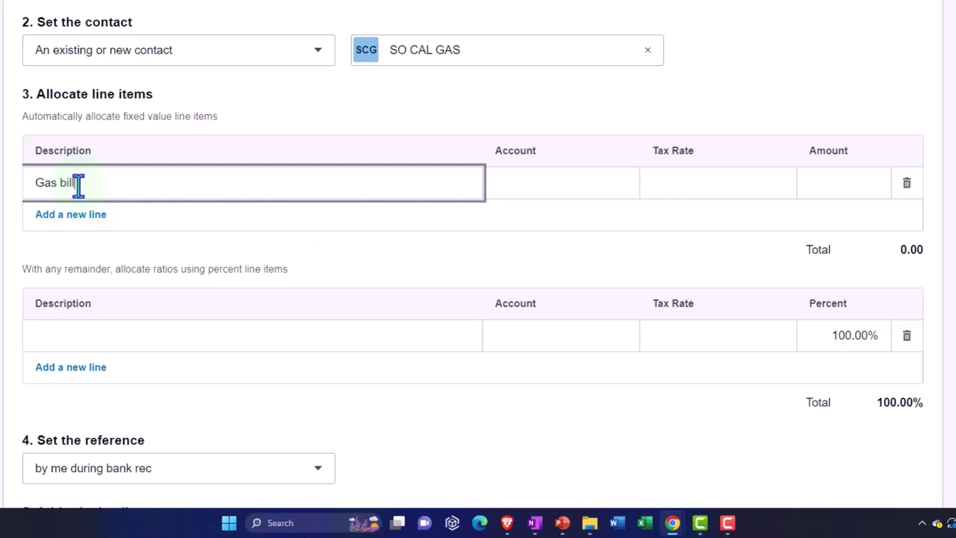
key(Tab)
text(Ut)
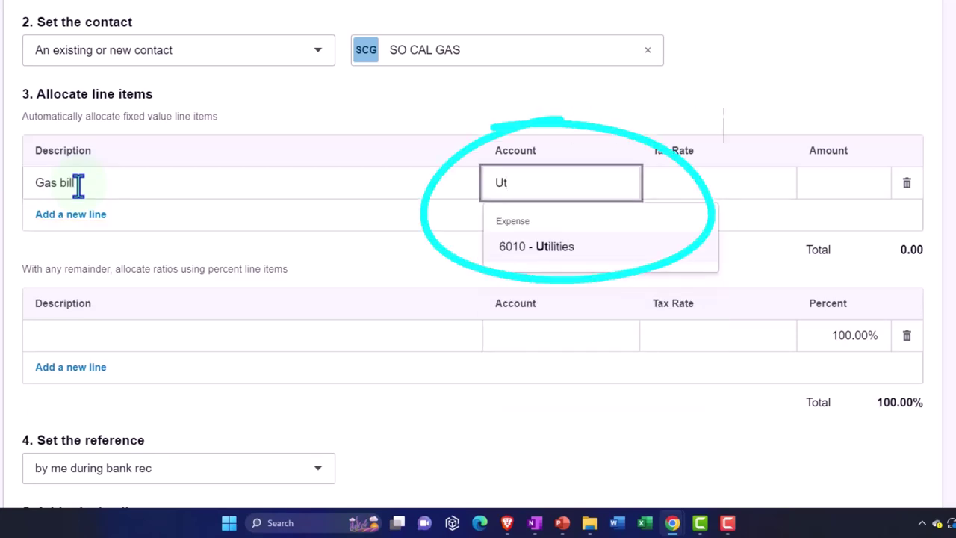
key(Tab)
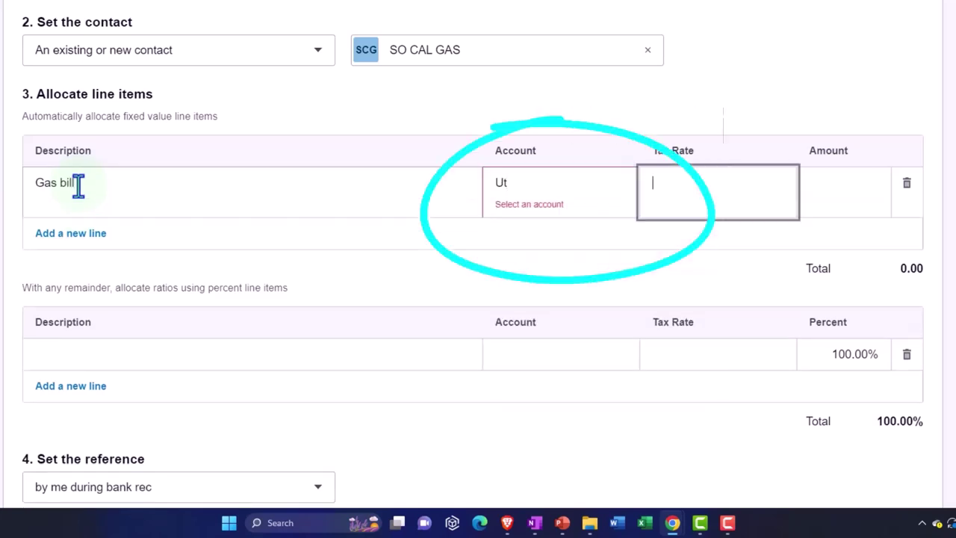
click(534, 182)
click(549, 257)
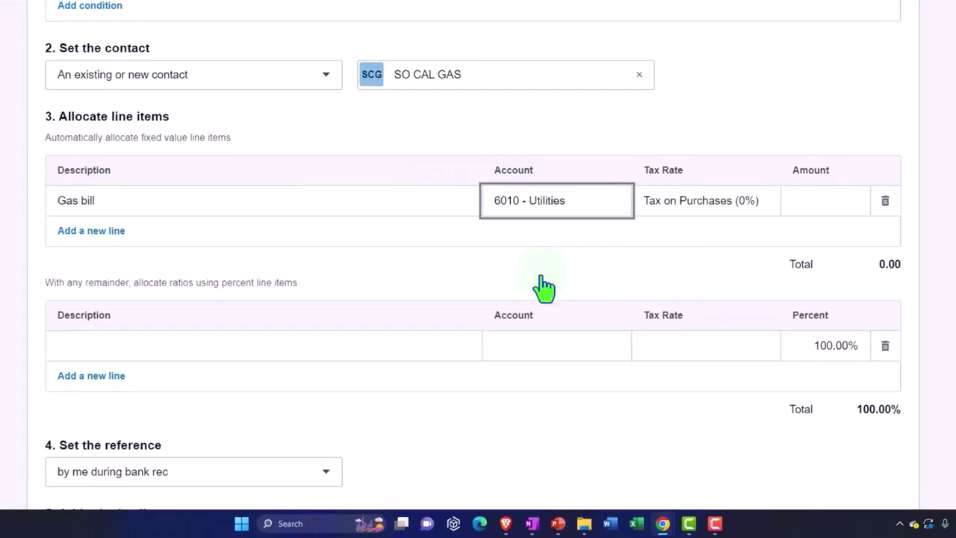
key(Tab)
key(Tab)
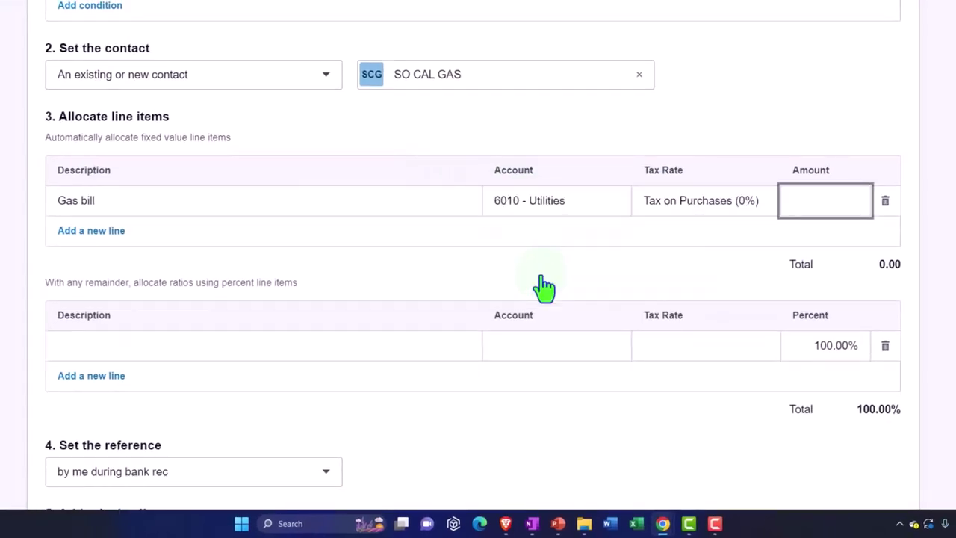
- Delete the "Gas bill" line from the fixed value line items
scroll(529, 298, up, 3)
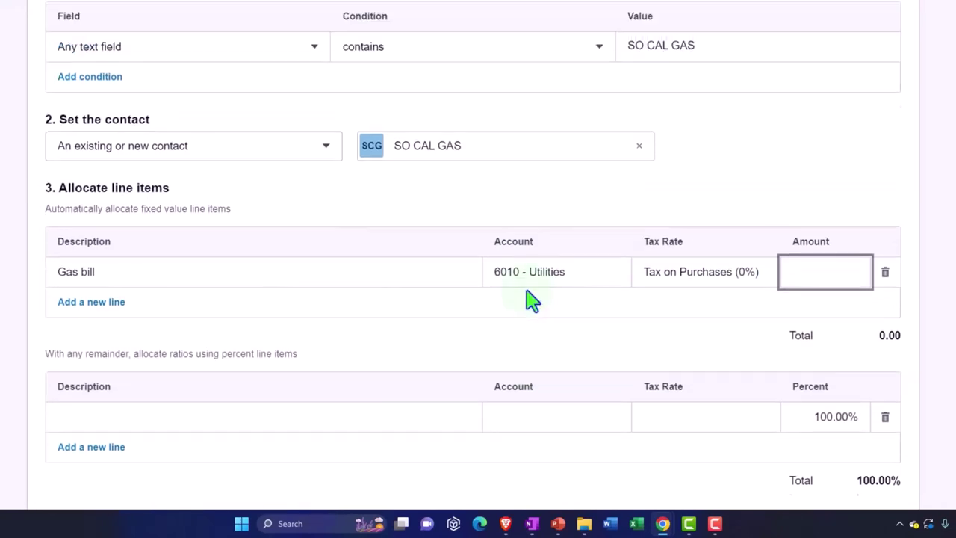
scroll(530, 299, down, 2)
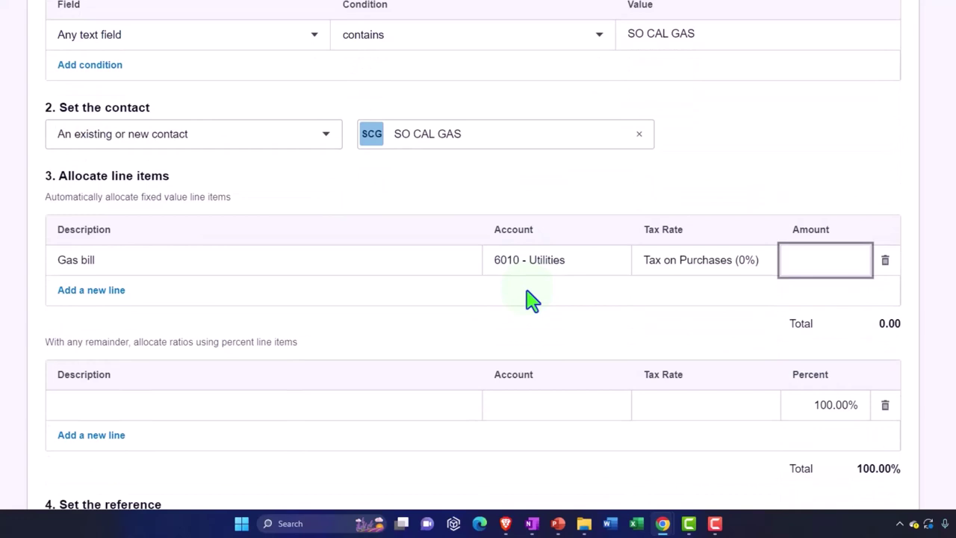
scroll(529, 298, down, 2)
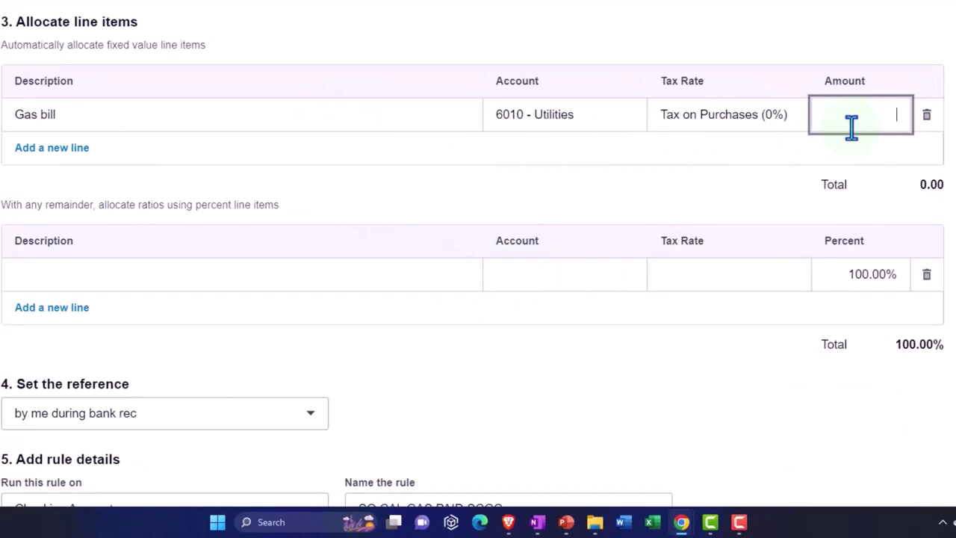
click(927, 116)
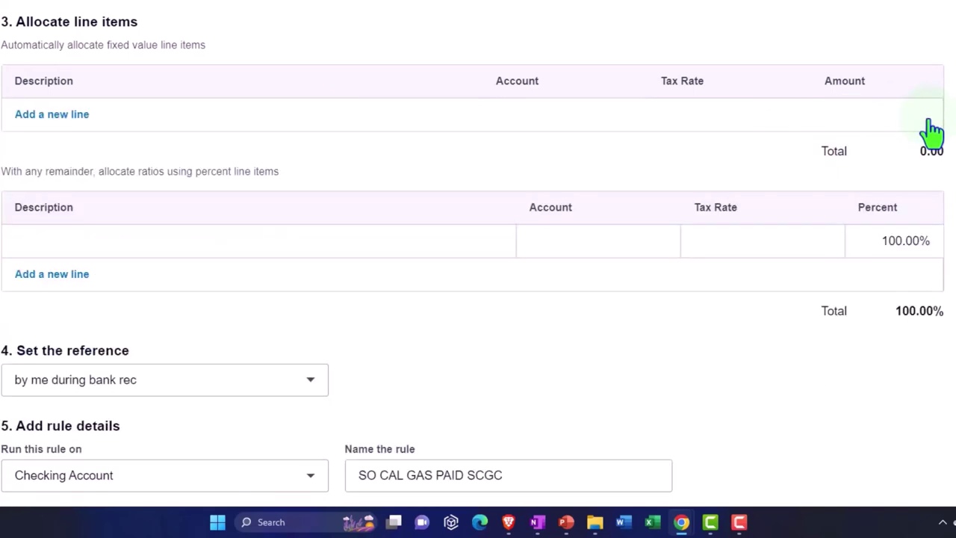
- Fill in the 100% percent line item with description "Gas" and account 6010 - Utilities, leaving no extra blank line
click(41, 278)
click(54, 247)
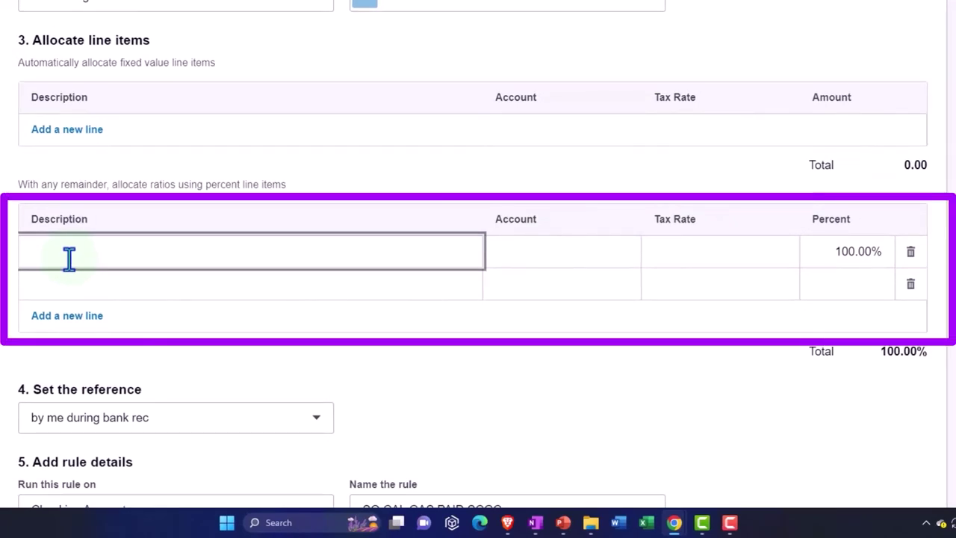
key(Tab)
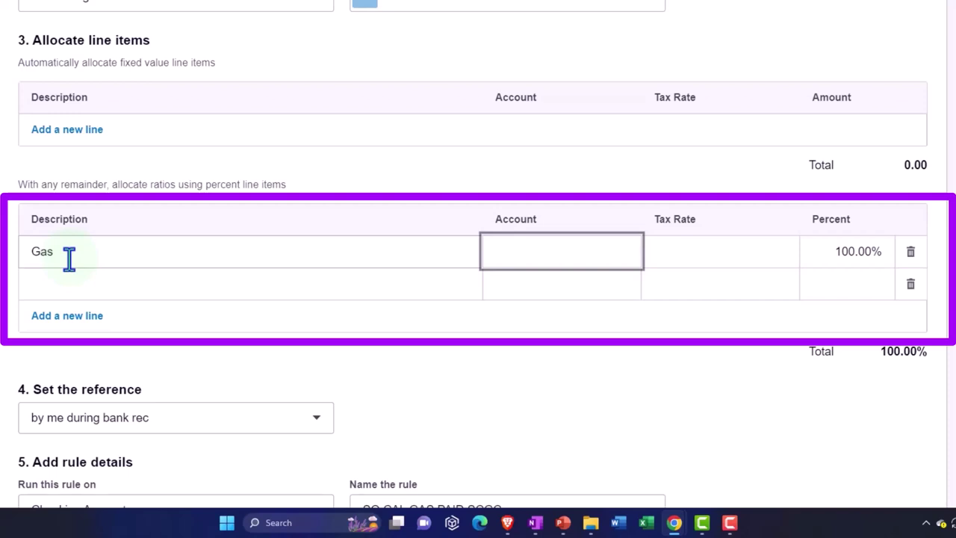
text(ut)
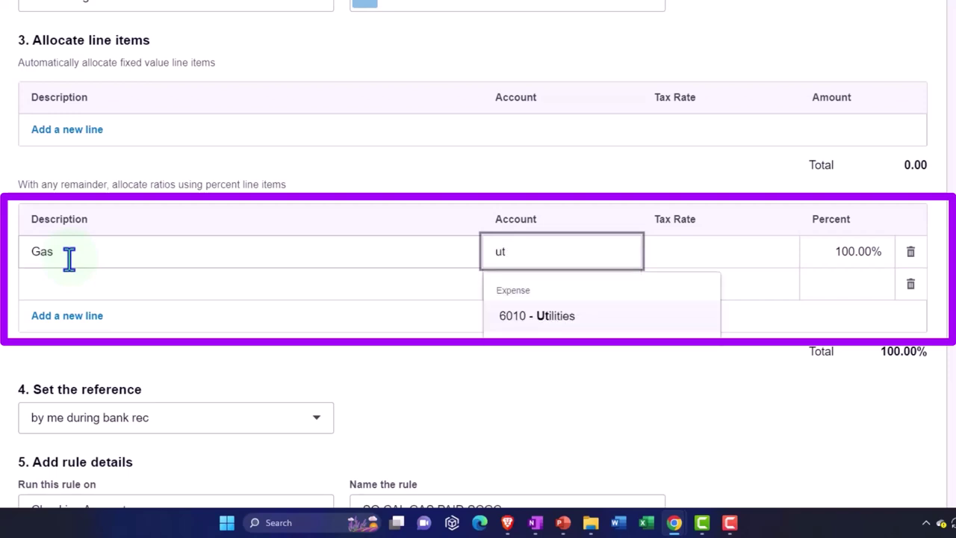
click(572, 325)
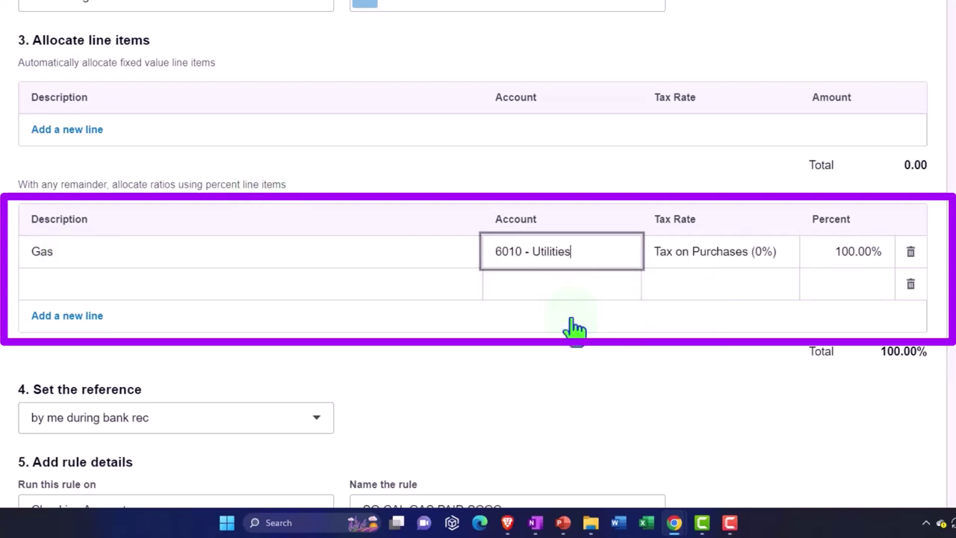
key(Tab)
key(Tab)
key(Tab)
key(Tab)
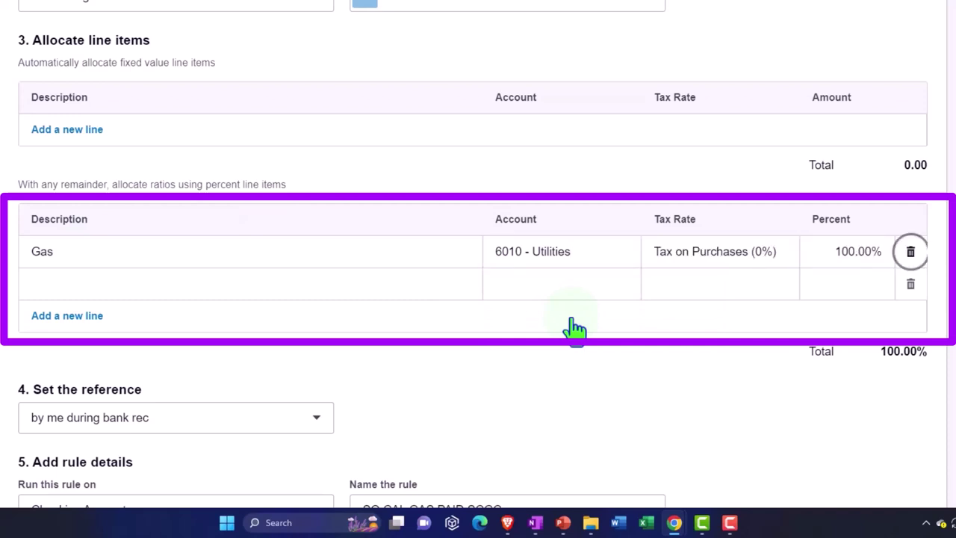
click(911, 285)
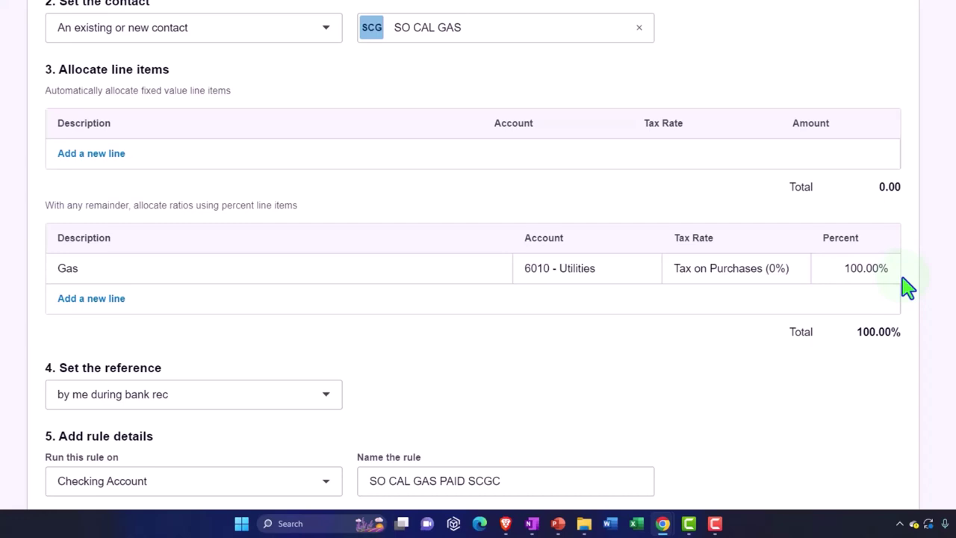
- Set the rule's reference to come from the Description
scroll(906, 286, down, 2)
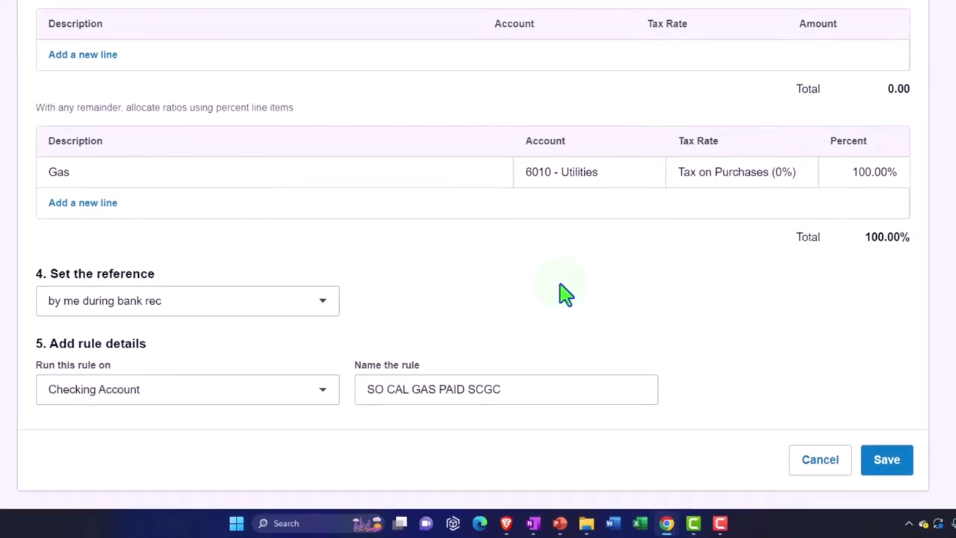
click(316, 308)
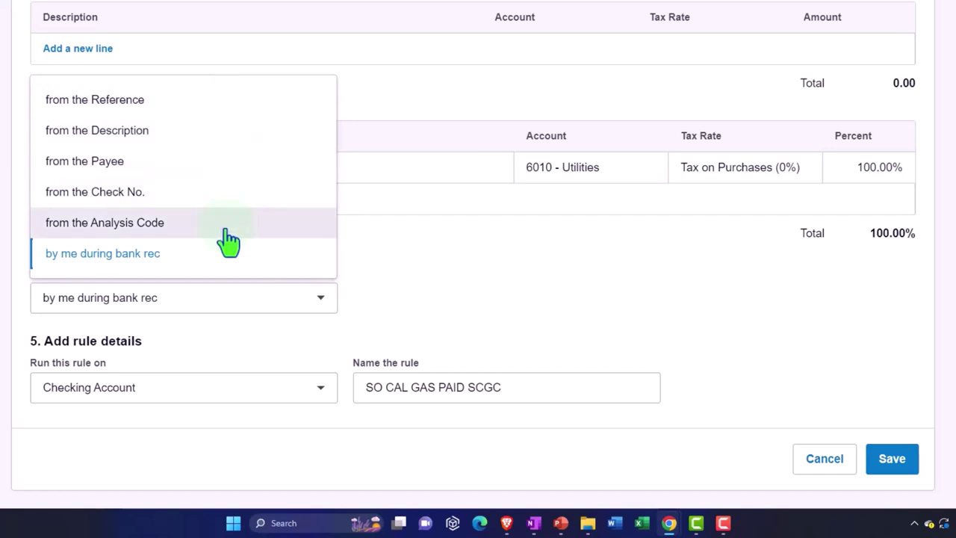
click(194, 135)
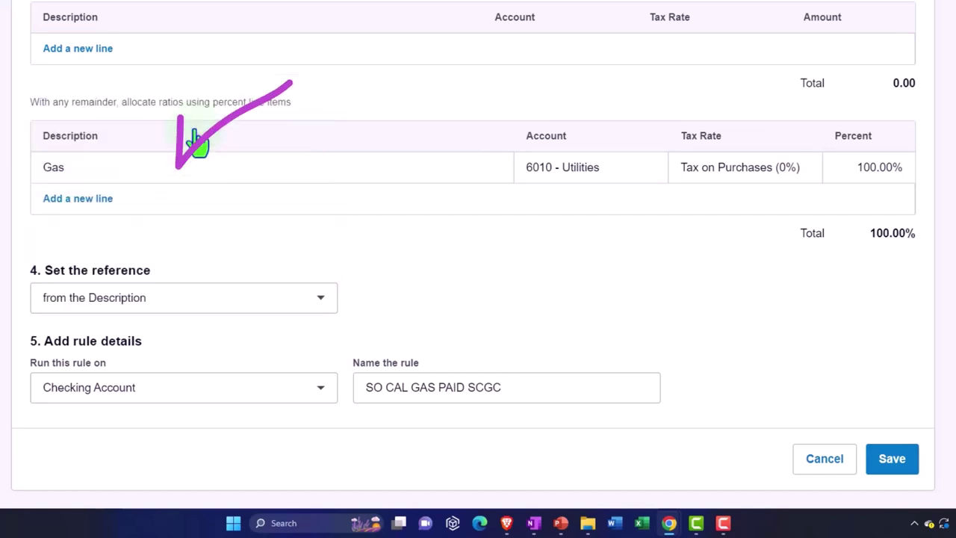
- Review which bank accounts the rule can run on, keep Checking Account, and save the rule
click(328, 393)
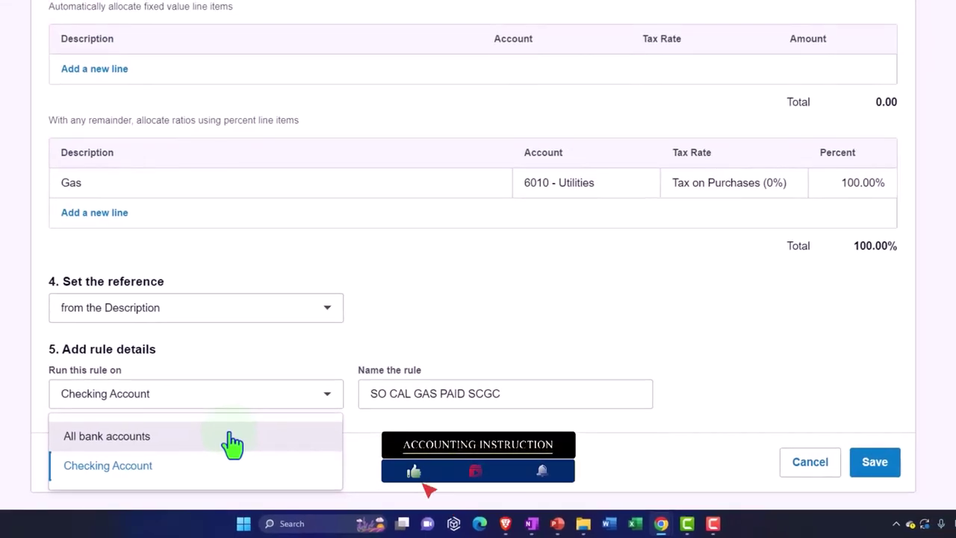
click(422, 427)
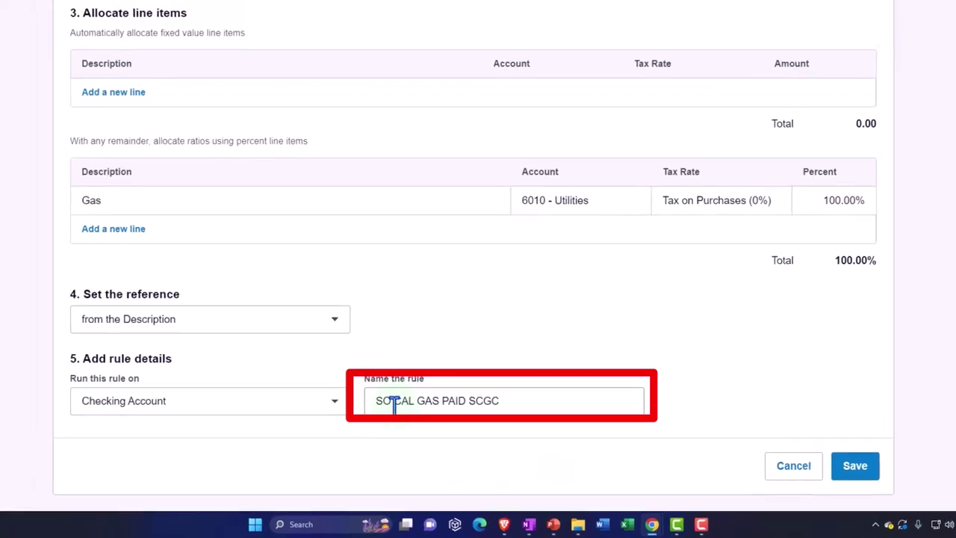
click(856, 466)
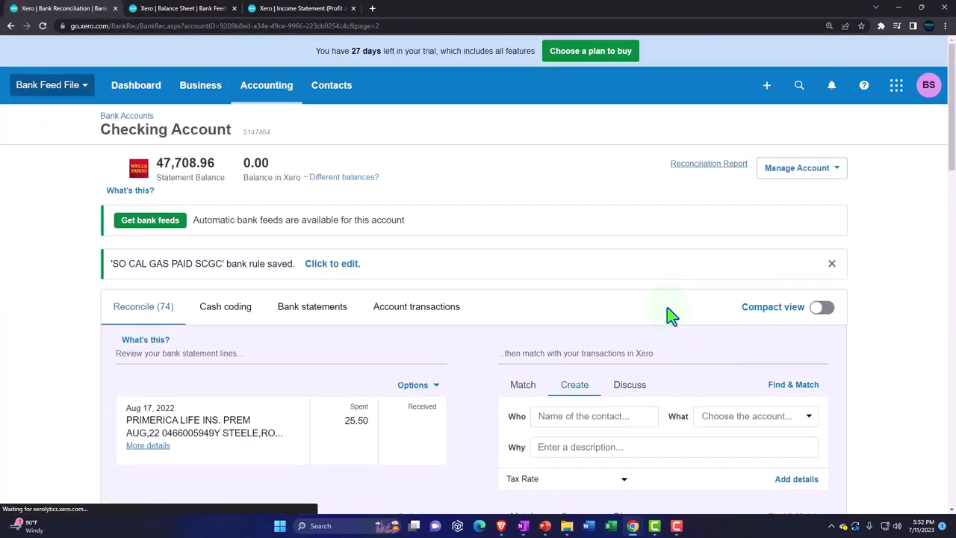
- Find the Aug 23, 2022 SO CAL GAS statement line and open the details of its applied bank rule
scroll(661, 306, down, 1)
scroll(661, 306, down, 3)
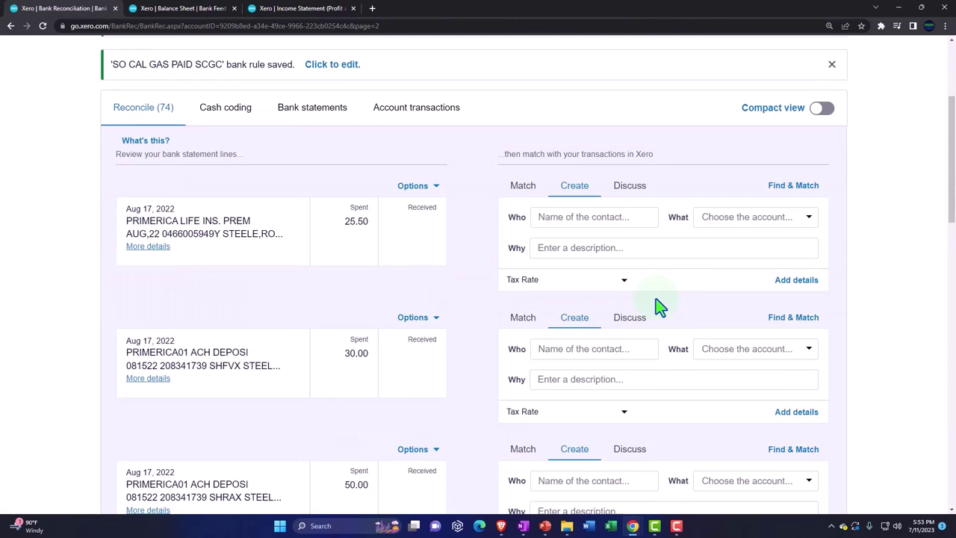
scroll(661, 306, down, 5)
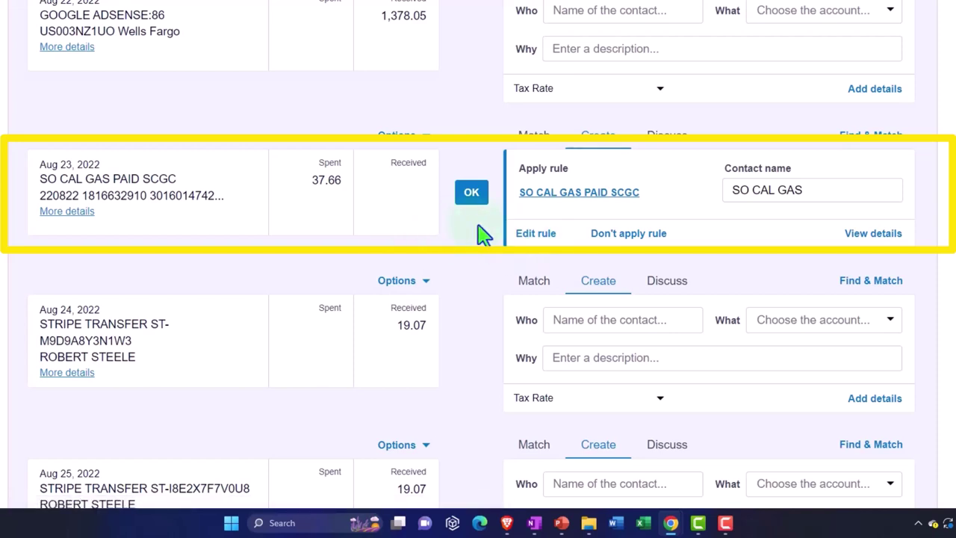
click(870, 235)
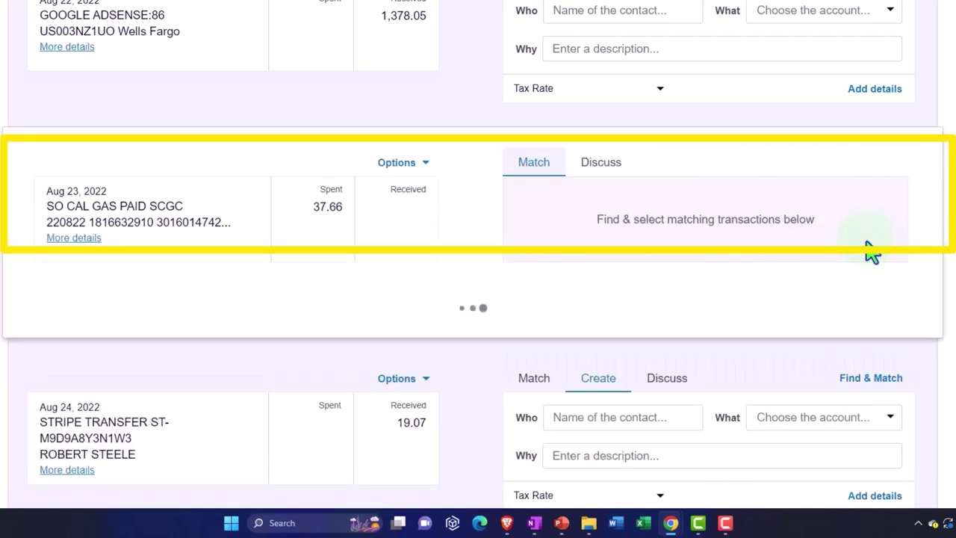
- Save the rule-filled SO CAL GAS direct payment coded to 6010 - Utilities and reconcile the Aug 23, 2022 statement line with it
scroll(752, 264, down, 3)
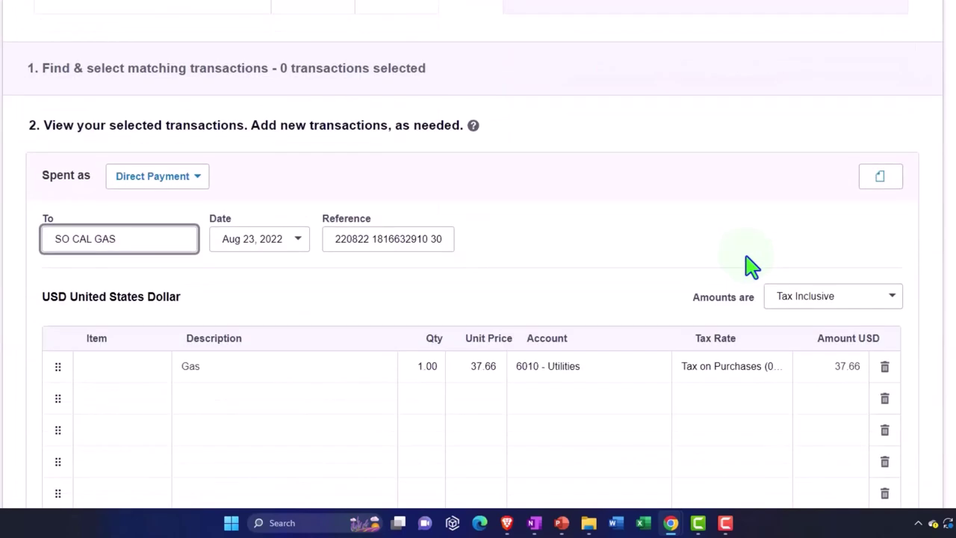
scroll(747, 267, down, 4)
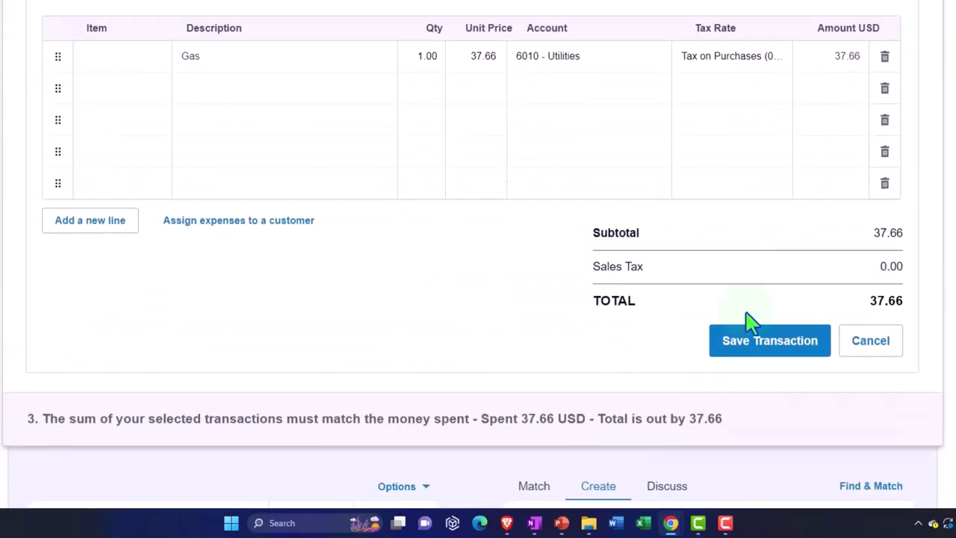
click(747, 347)
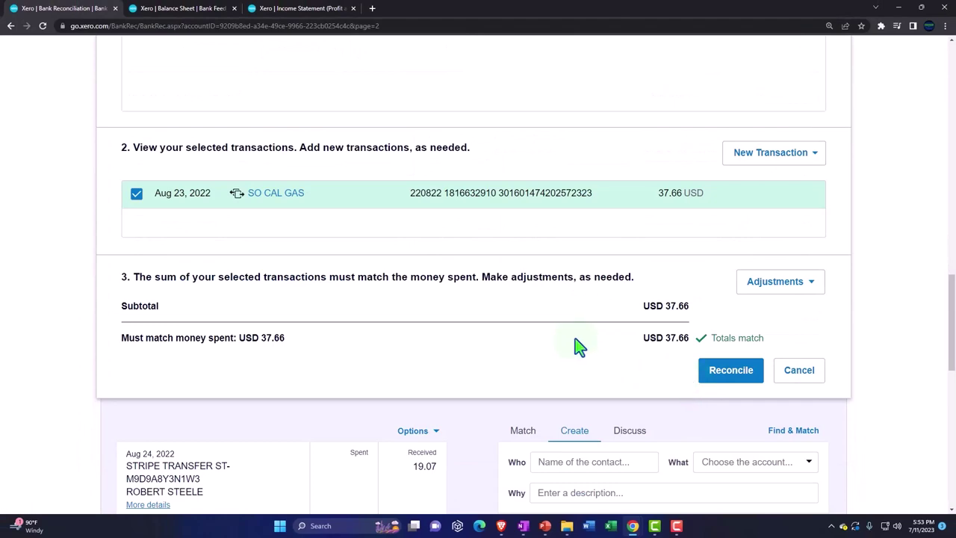
scroll(582, 312, up, 5)
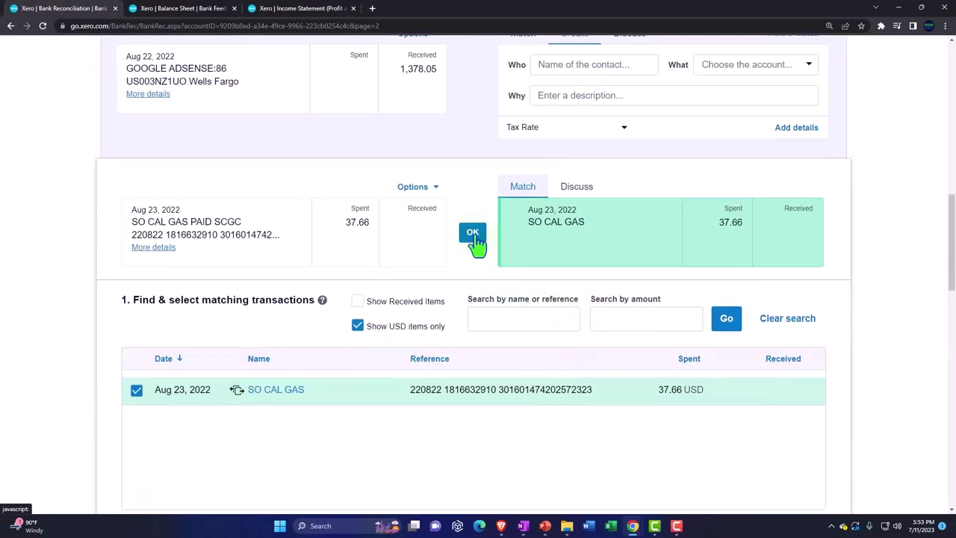
click(473, 234)
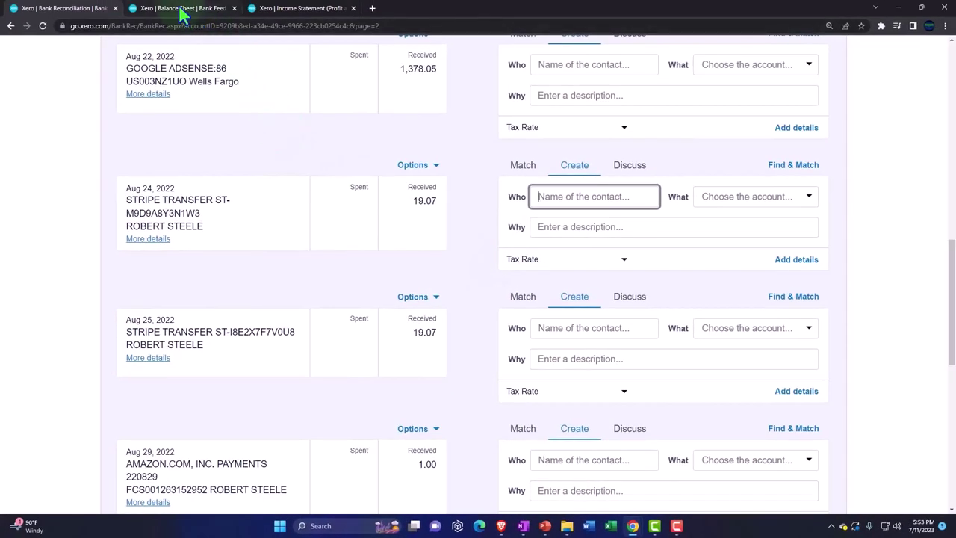
- Refresh the Balance Sheet as of Dec 31, 2022 and open the transactions behind the Checking Account balance
click(184, 8)
click(832, 123)
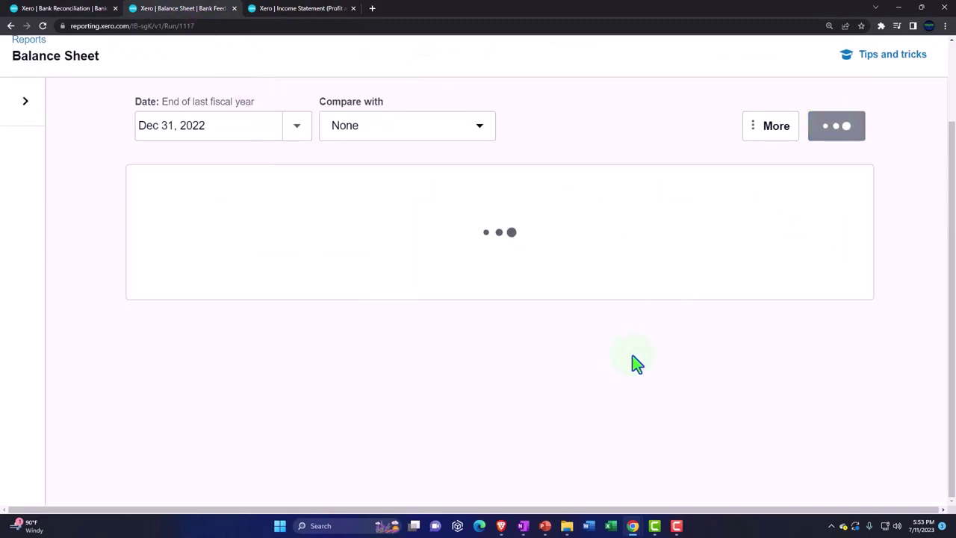
scroll(620, 348, down, 2)
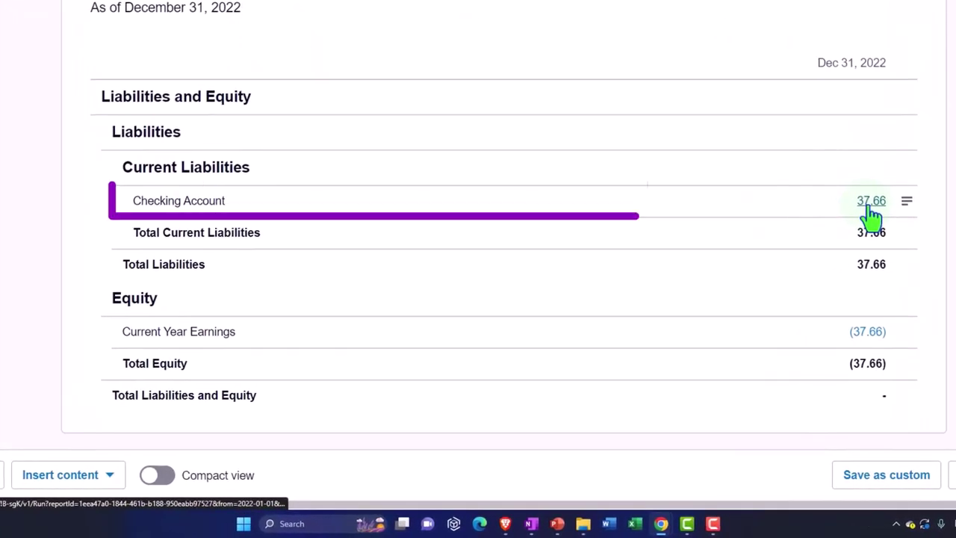
click(869, 204)
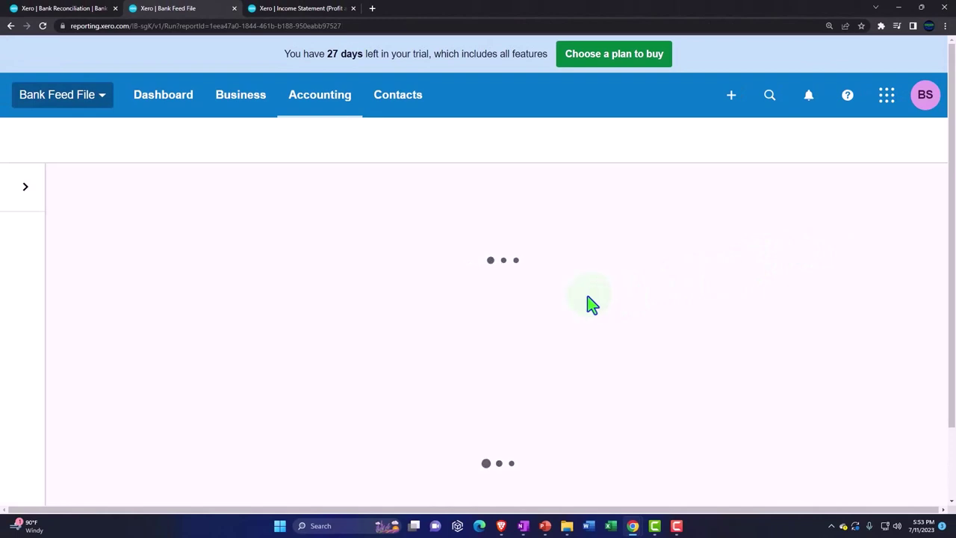
- Open the Aug 23, 2022 SO CAL GAS Spend Money transaction and review which new transaction types can be created, including Receive money
scroll(589, 302, down, 4)
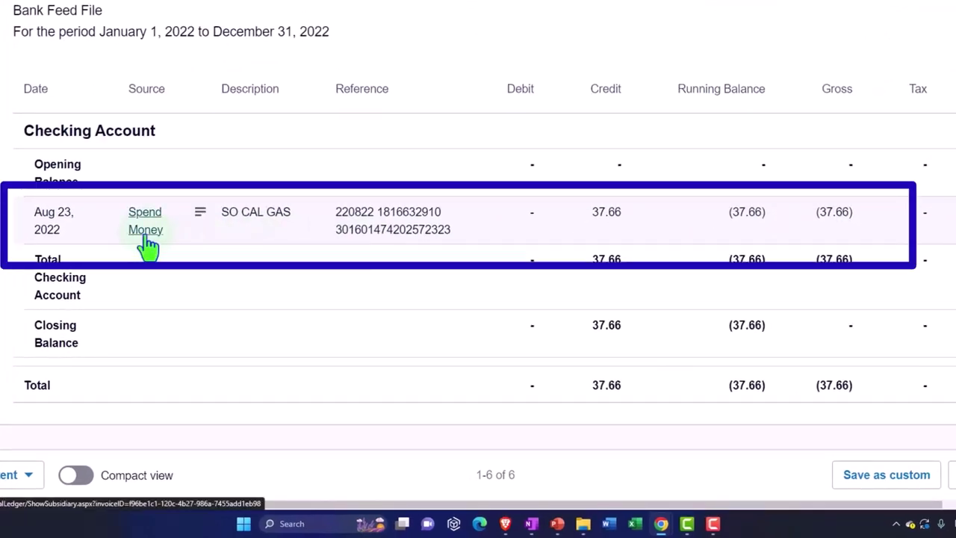
click(145, 233)
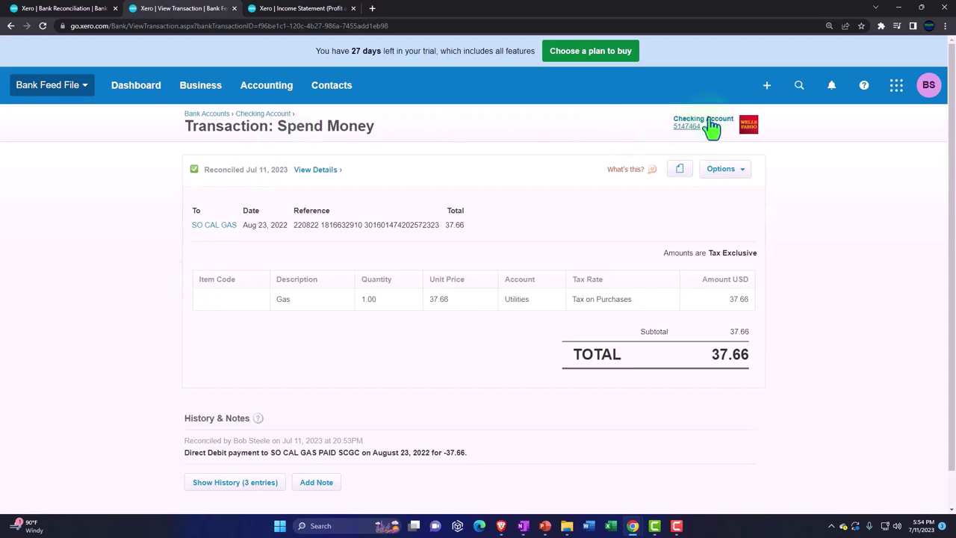
click(766, 87)
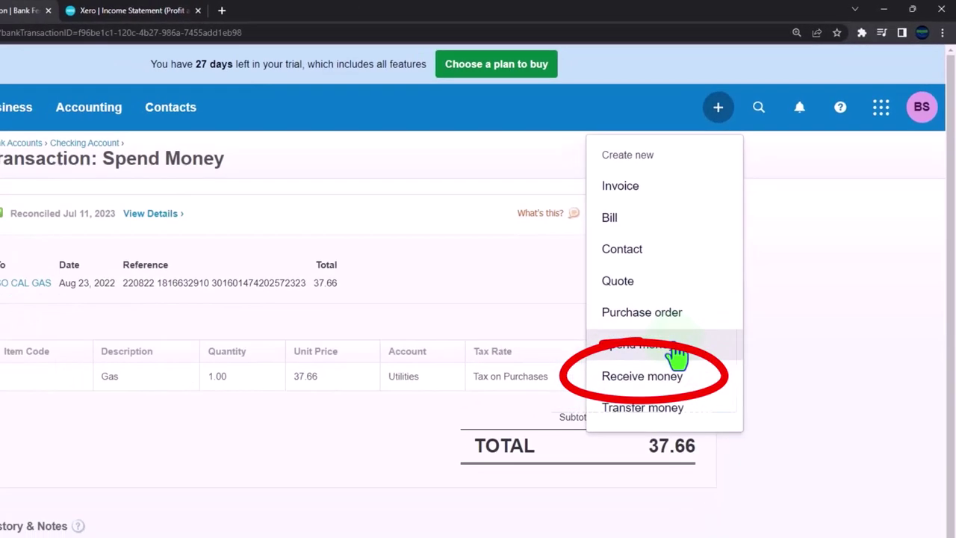
click(45, 242)
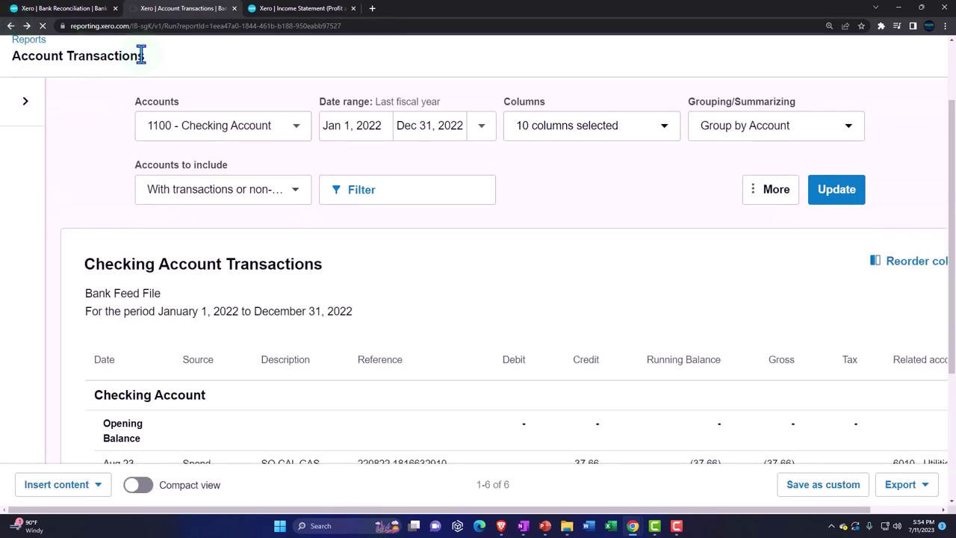
- Refresh the 2022 Income Statement and check the Utilities line under Operating Expenses
click(291, 11)
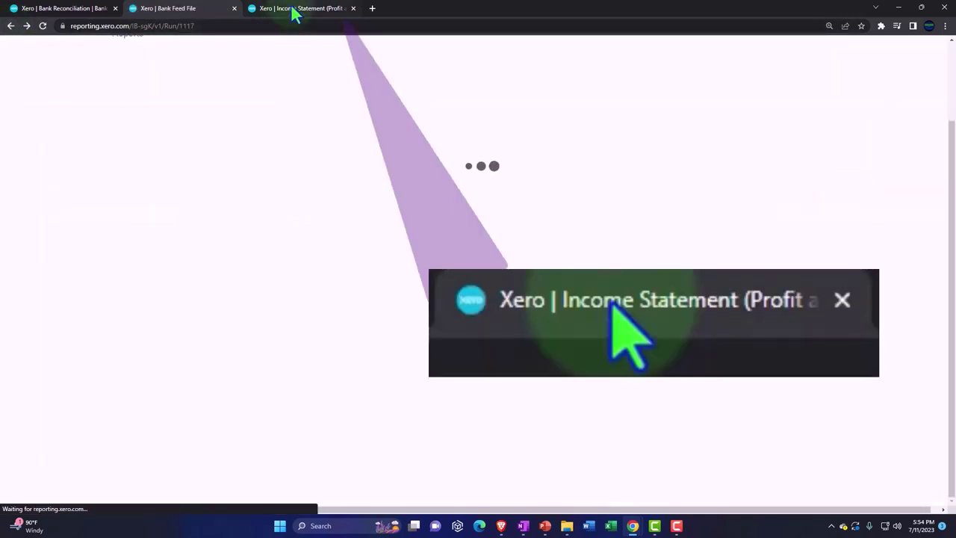
click(837, 111)
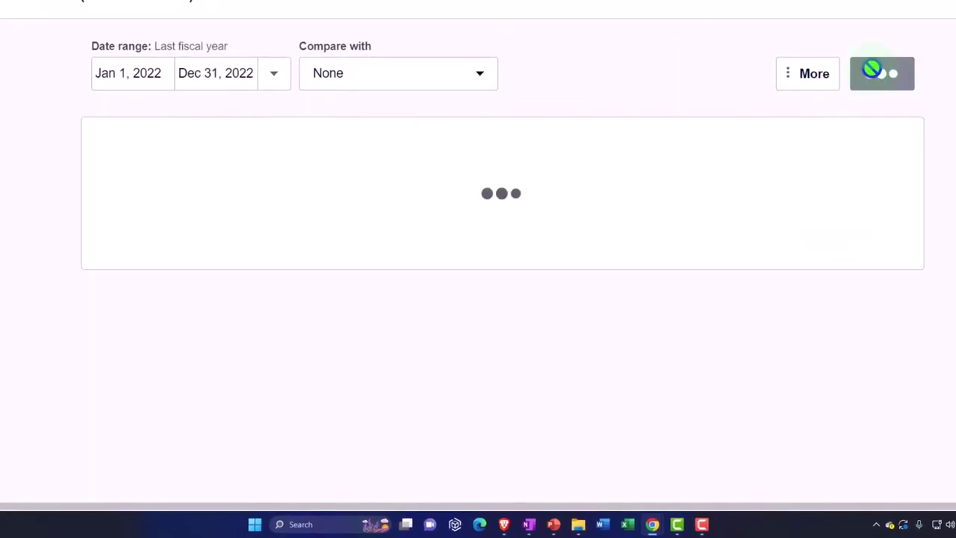
scroll(807, 179, down, 2)
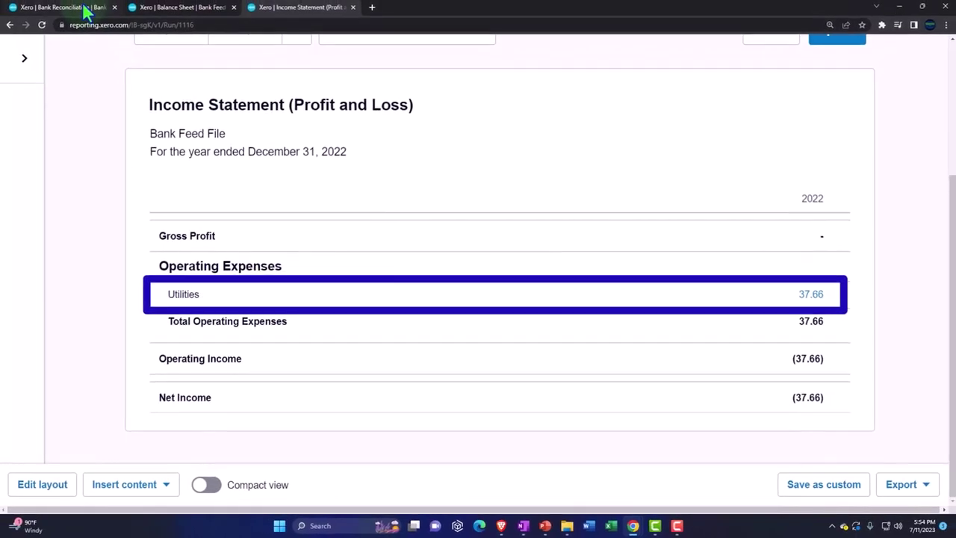
- Return to the bank reconciliation page and open the bank rules list through Bank accounts
click(86, 11)
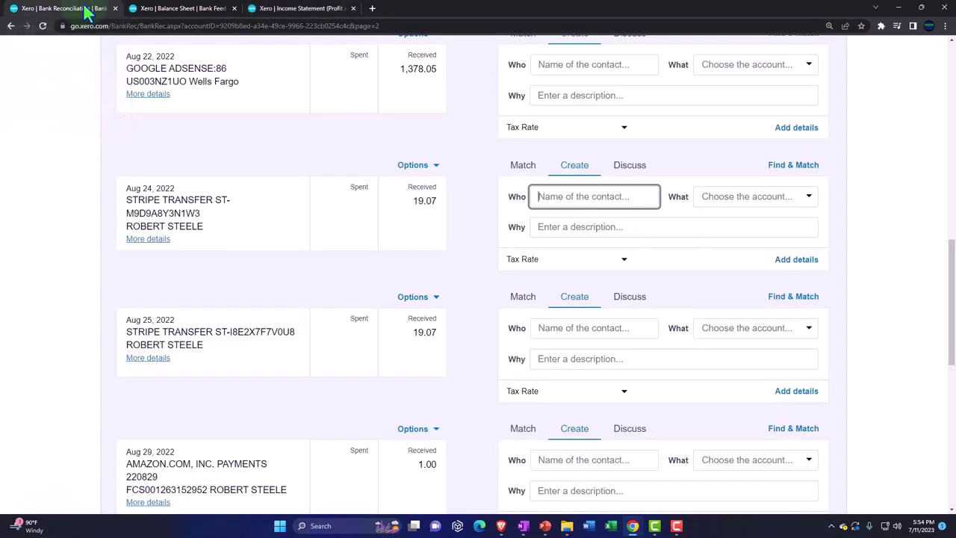
scroll(141, 146, up, 10)
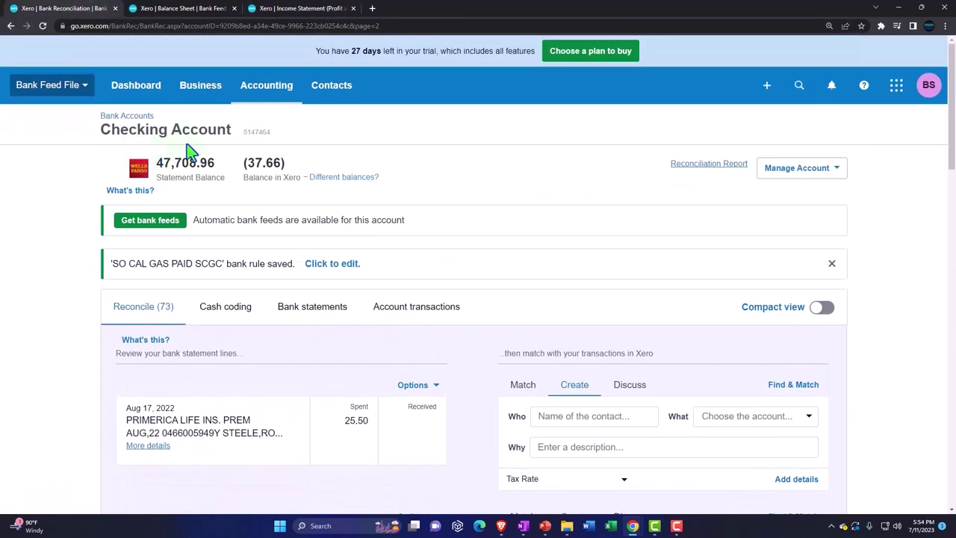
click(267, 94)
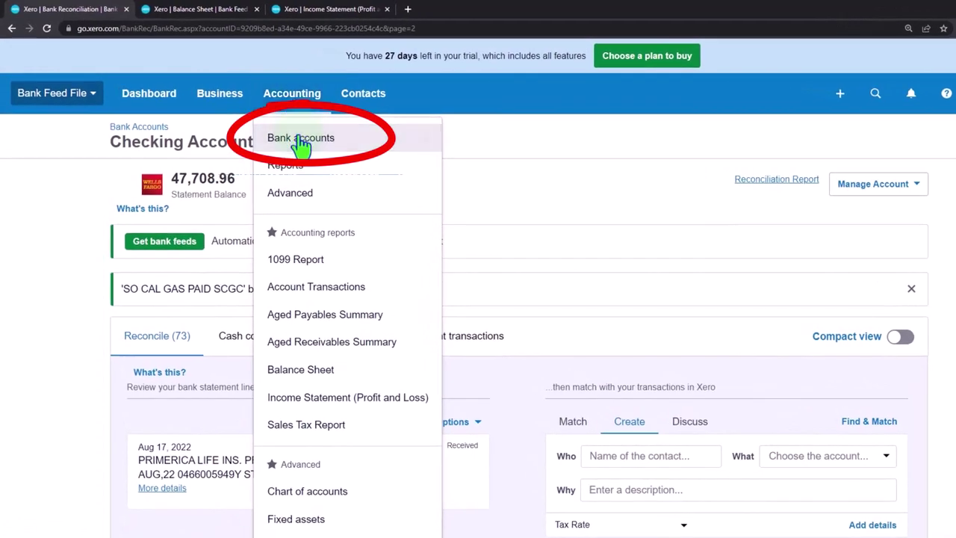
click(301, 142)
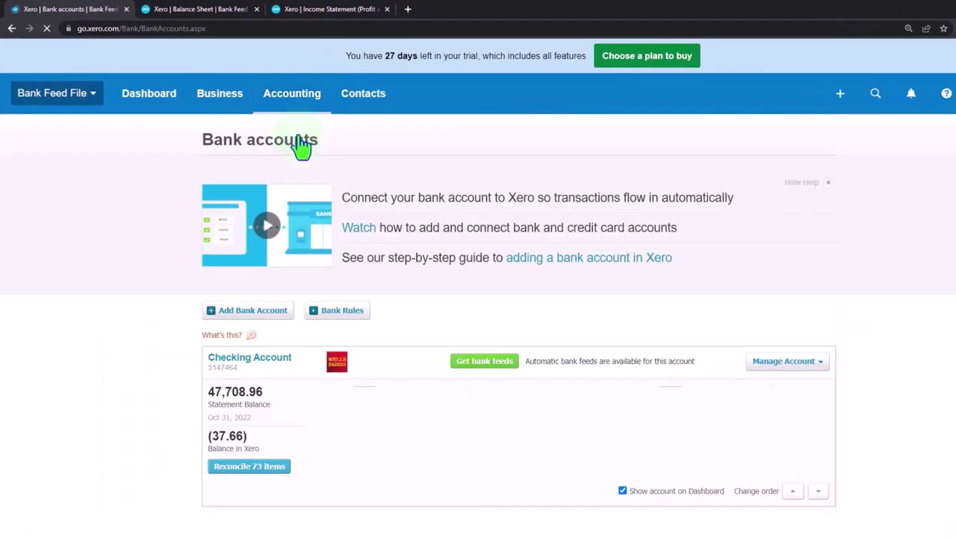
scroll(389, 276, down, 1)
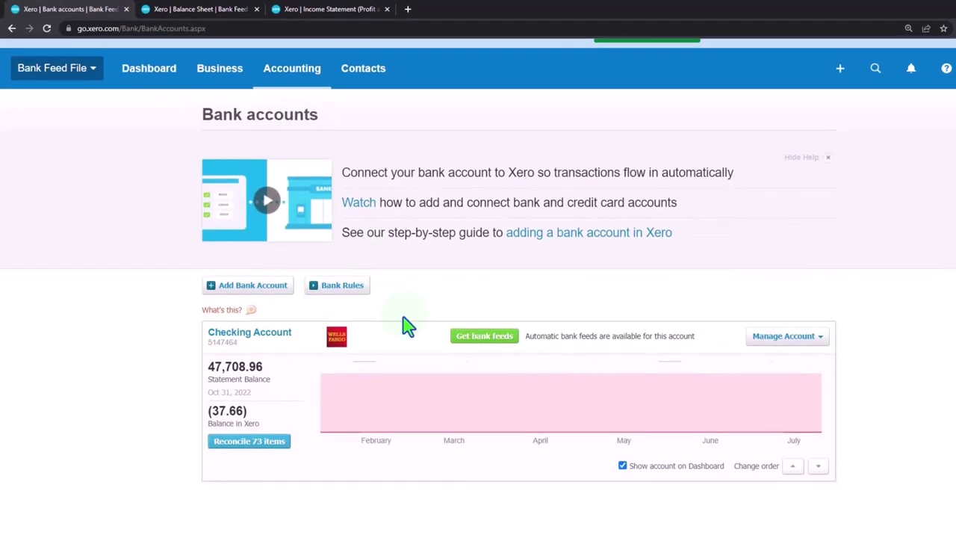
click(345, 291)
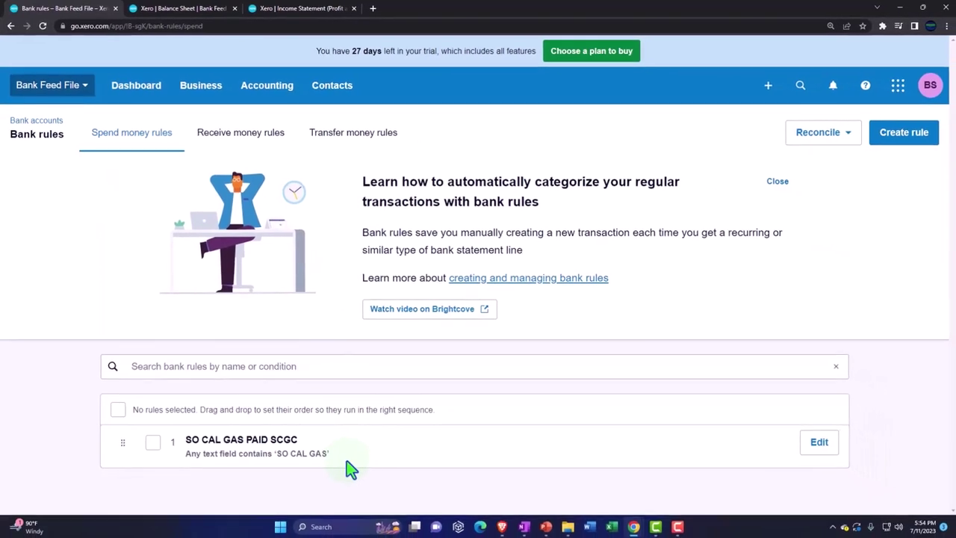
- Open the SO CAL GAS PAID SCGC rule for editing and review its conditions, contact, line items and reference
click(817, 445)
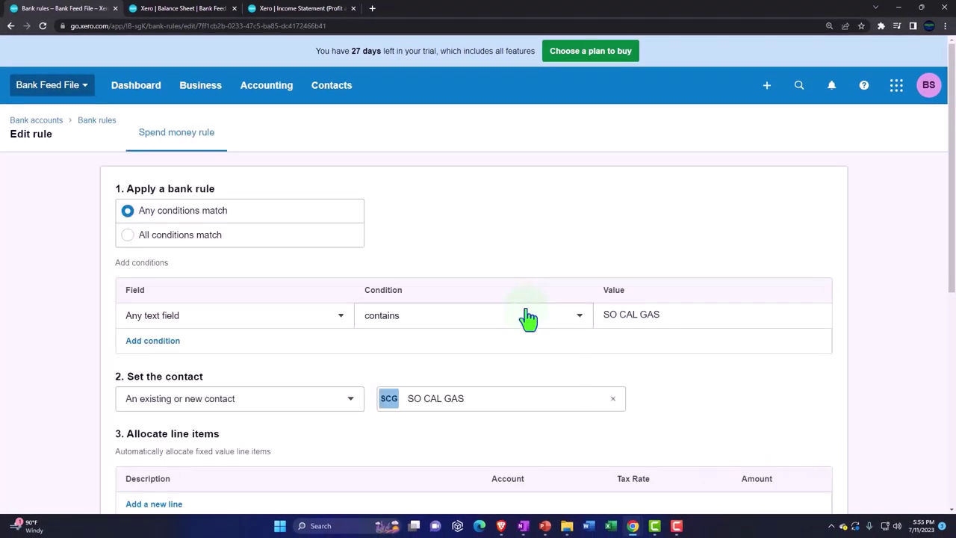
scroll(528, 317, down, 5)
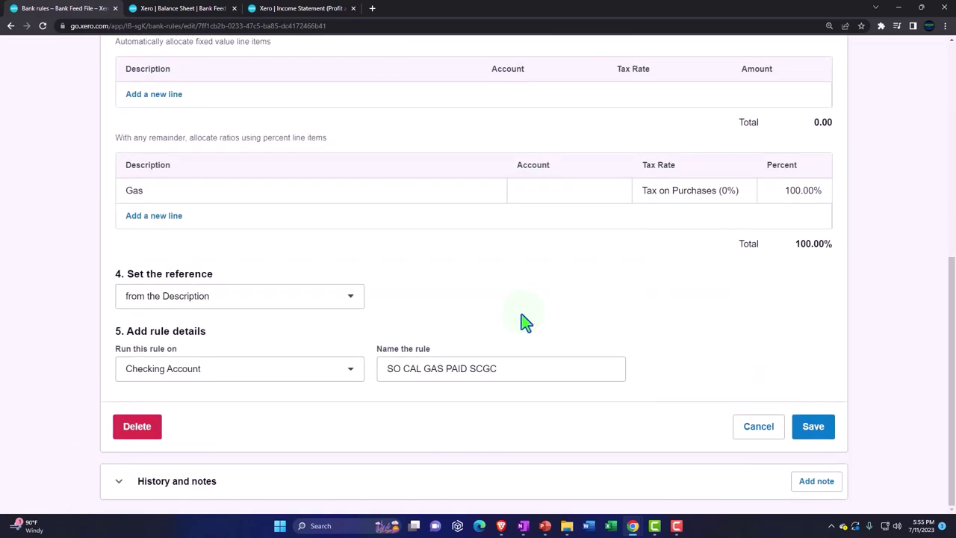
scroll(523, 316, up, 6)
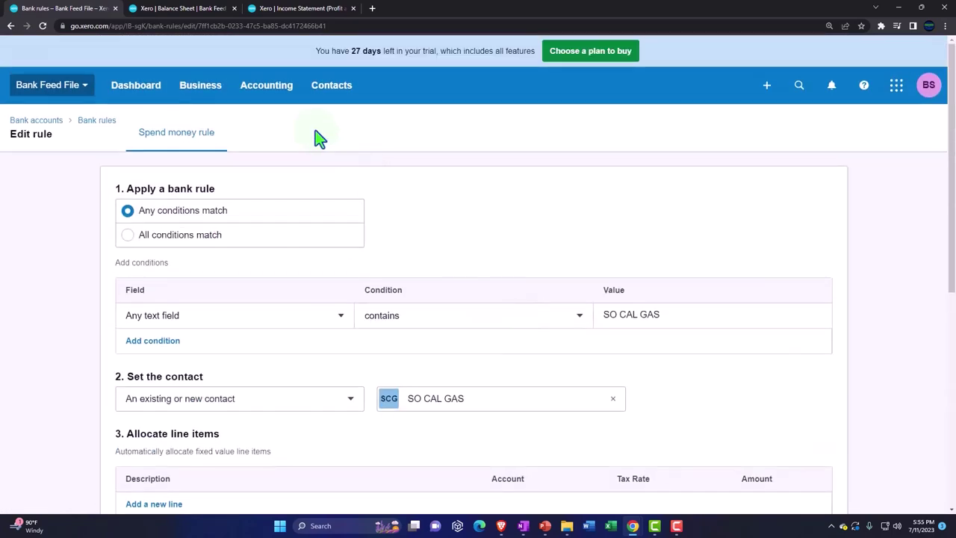
click(269, 88)
click(269, 129)
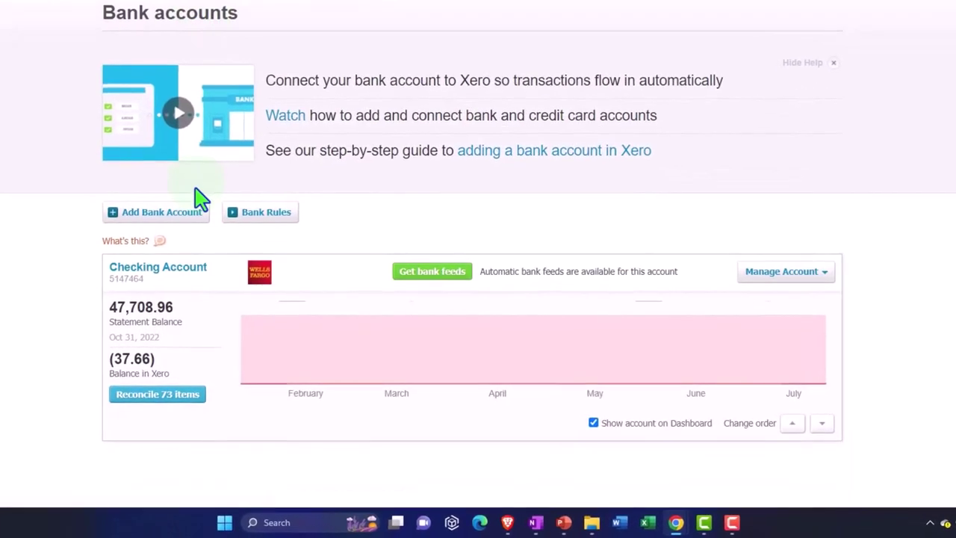
scroll(224, 209, down, 1)
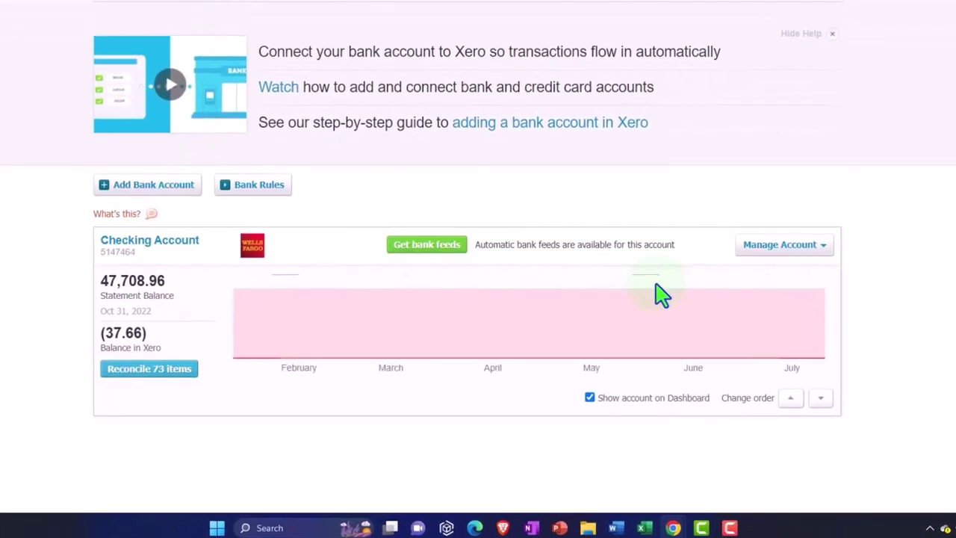
click(792, 246)
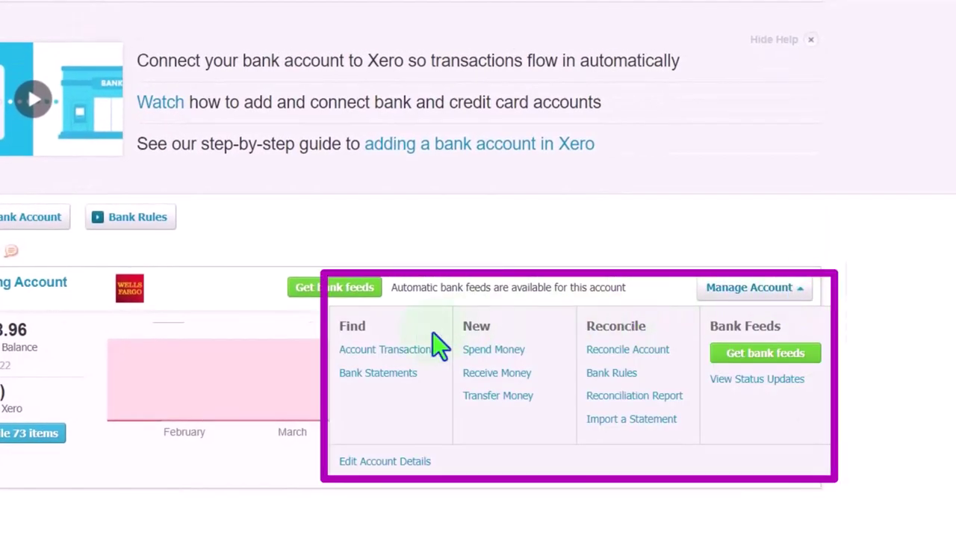
click(403, 351)
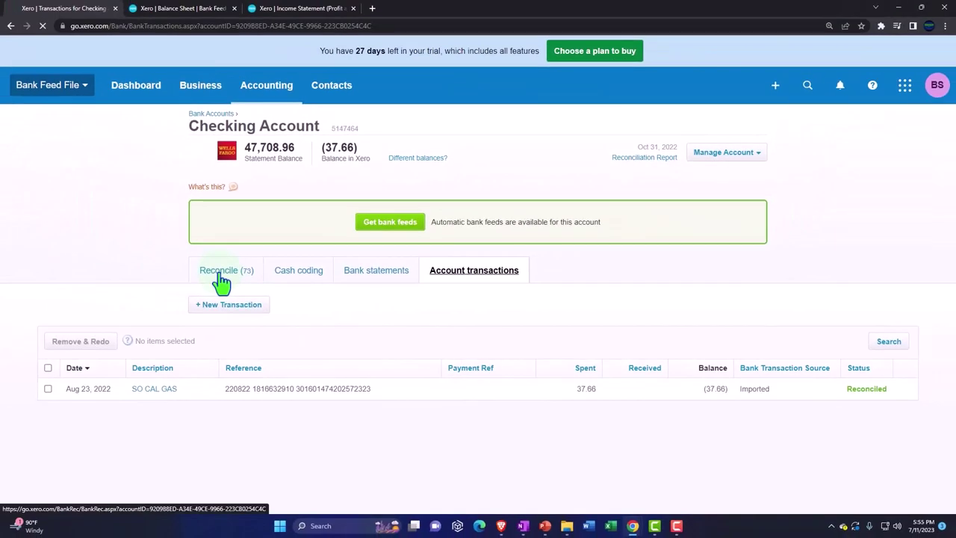
- Open the Checking Account's reconcile list and look over its unreconciled statement lines
click(222, 276)
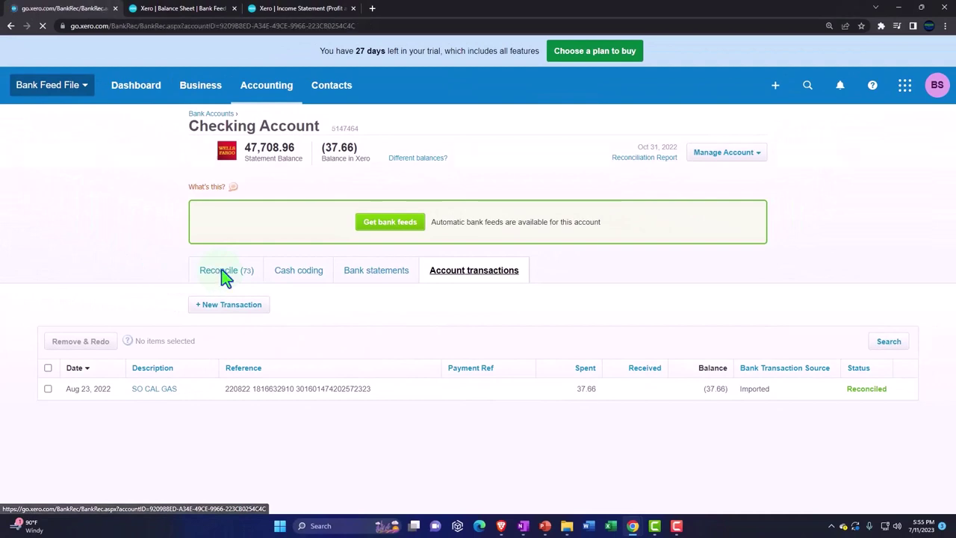
scroll(104, 295, down, 2)
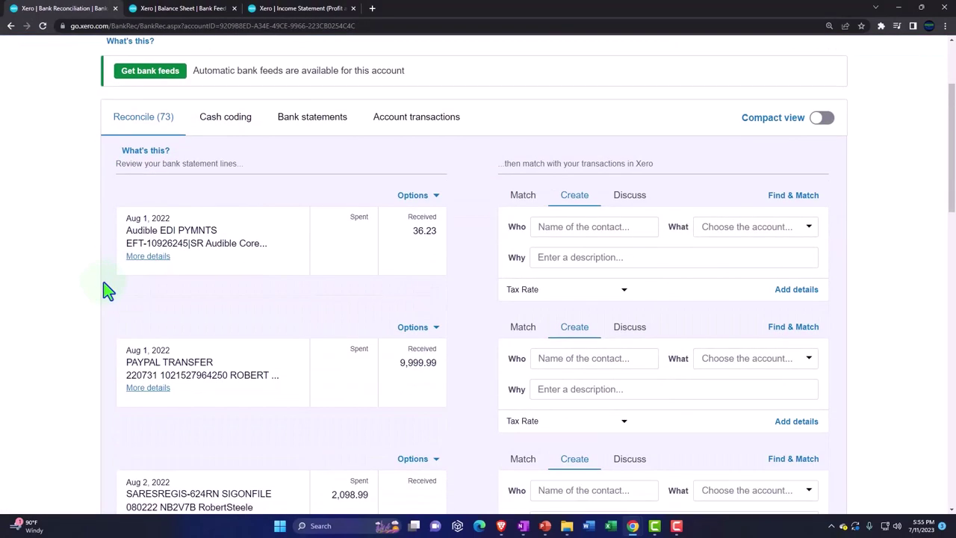
scroll(104, 291, up, 2)
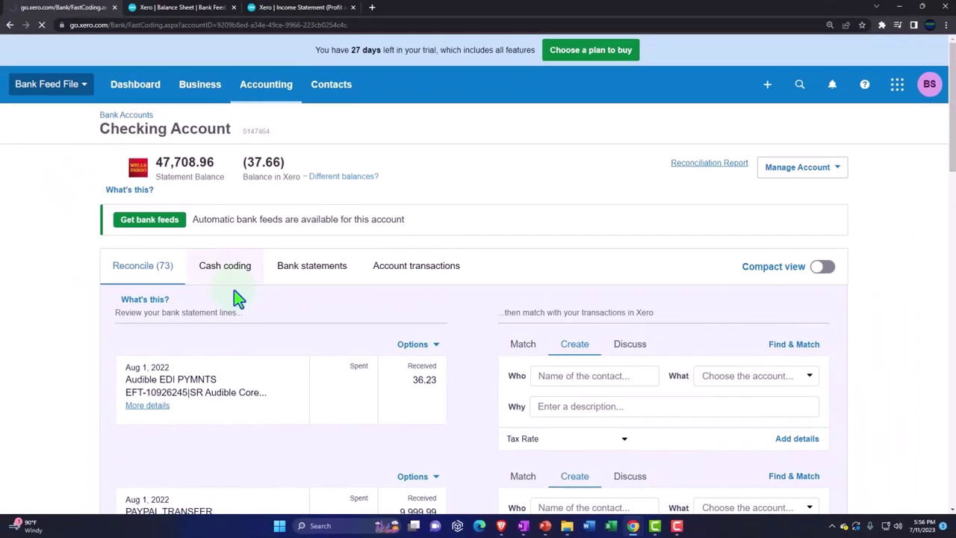
- Examine the Checking Account's Cash coding list for SO CAL GAS lines coded by the rule, and return to the reconcile list
click(165, 212)
scroll(237, 298, down, 4)
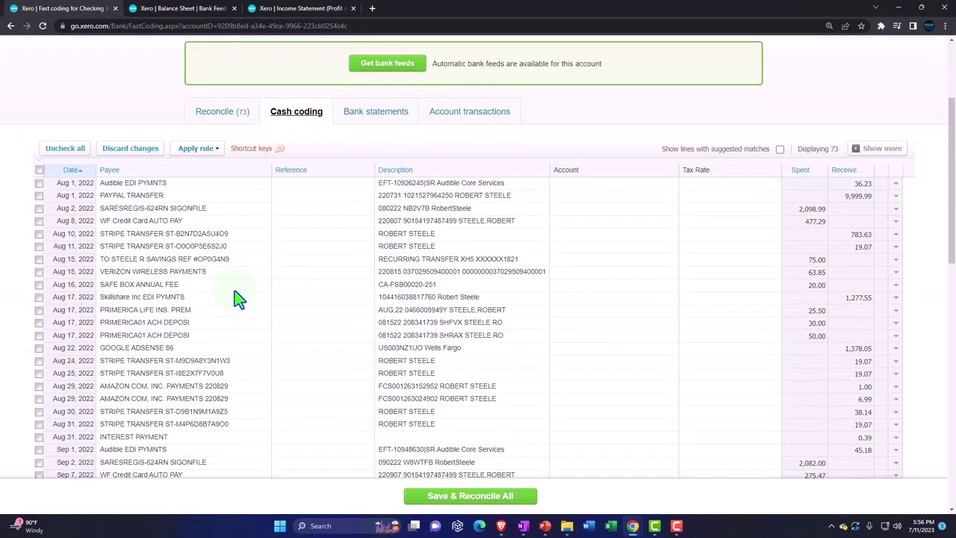
scroll(237, 299, down, 5)
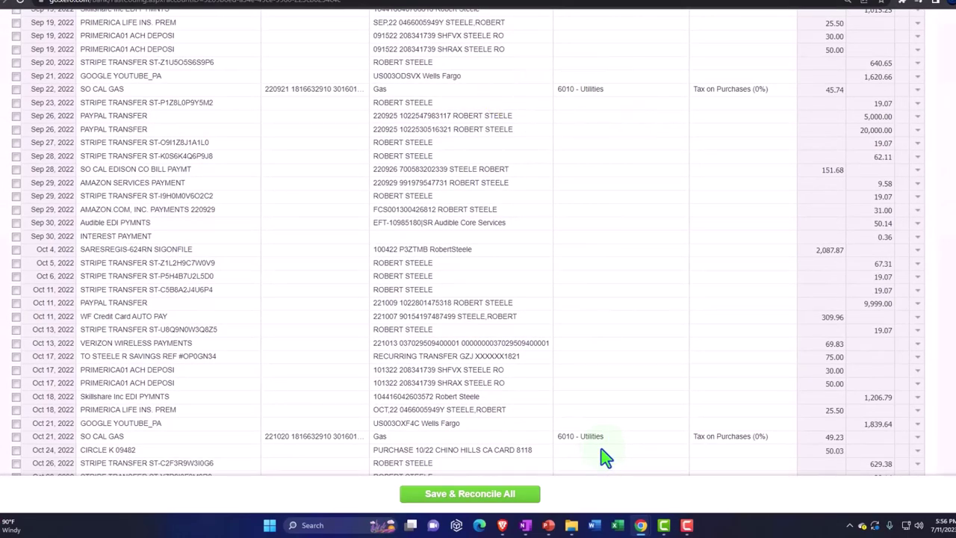
scroll(605, 457, up, 15)
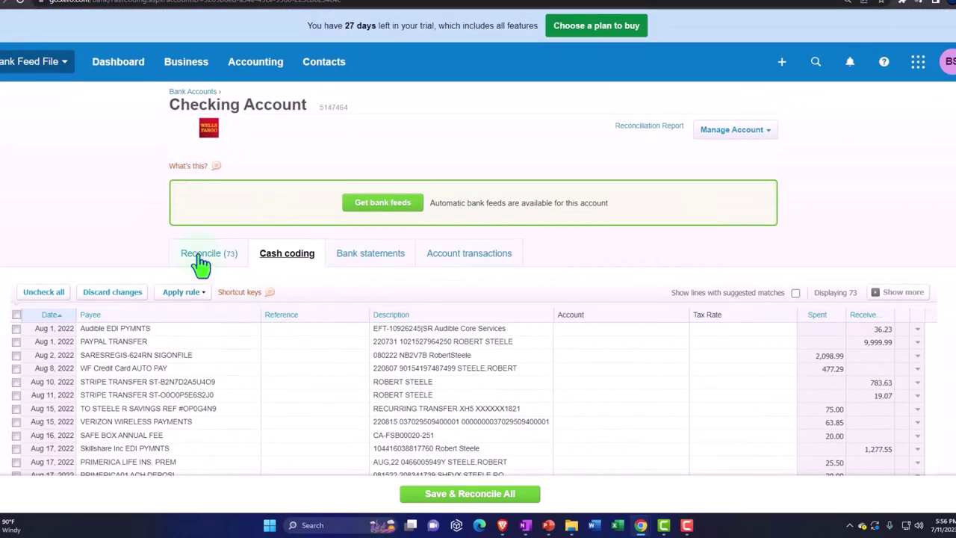
click(202, 258)
scroll(213, 292, down, 1)
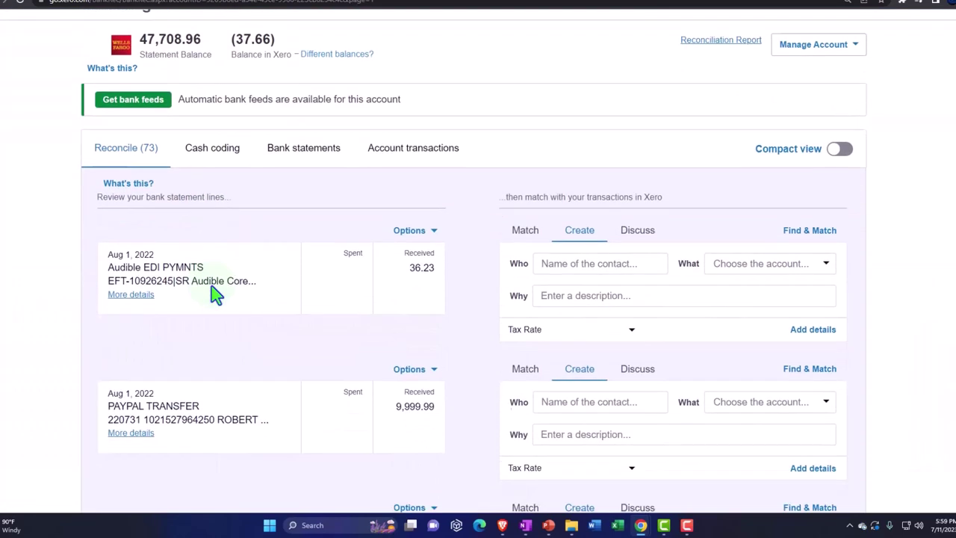
- Look over the first page of the Checking Account's reconcile list, jump to its last page and return to the start
scroll(214, 294, down, 10)
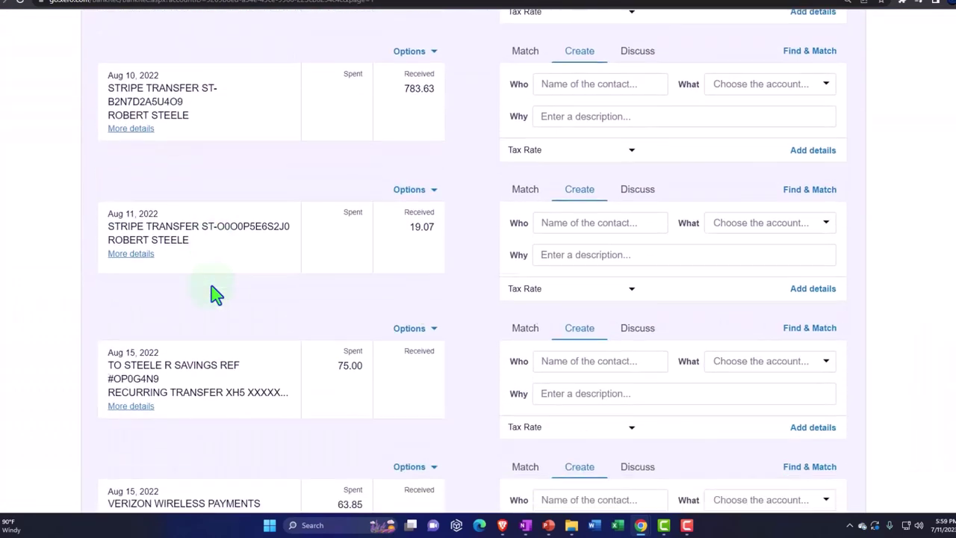
scroll(213, 293, down, 6)
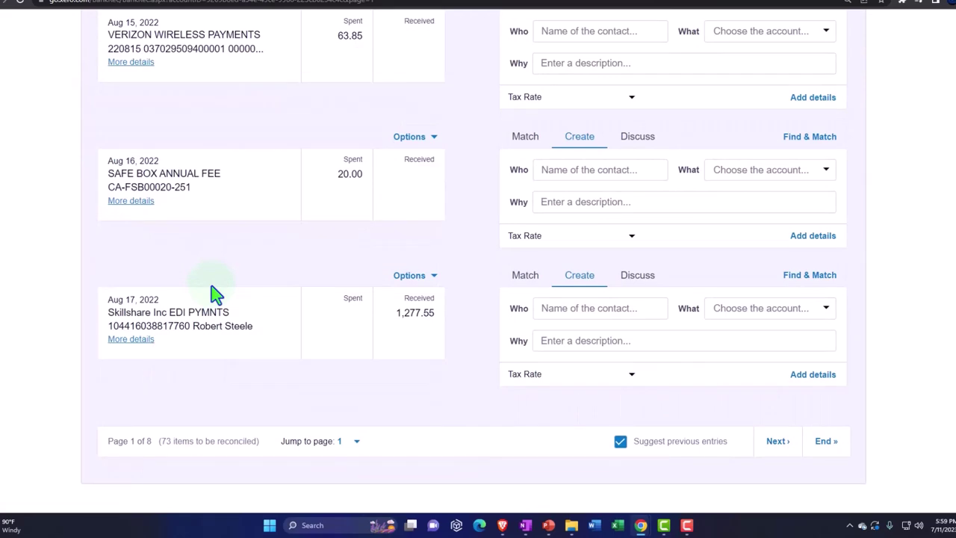
click(836, 448)
scroll(695, 391, down, 10)
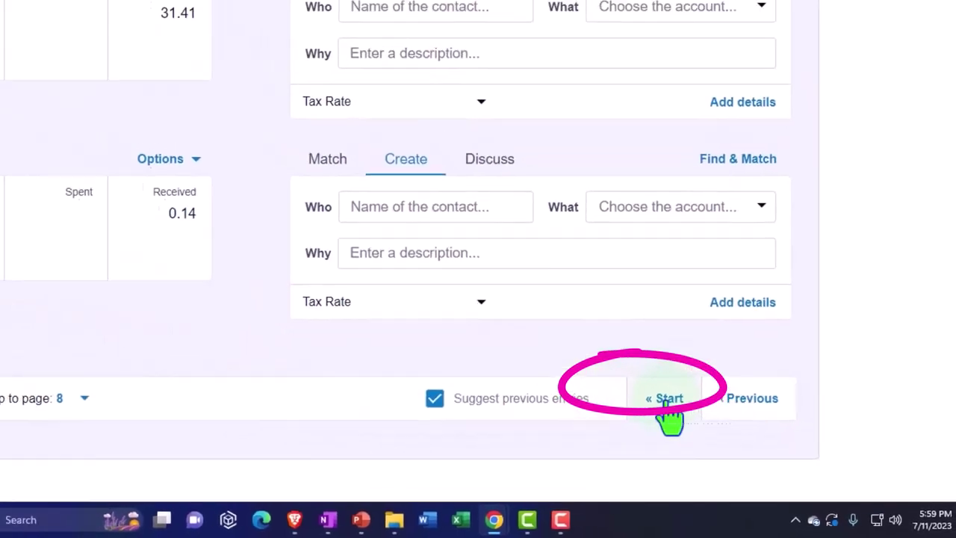
click(641, 383)
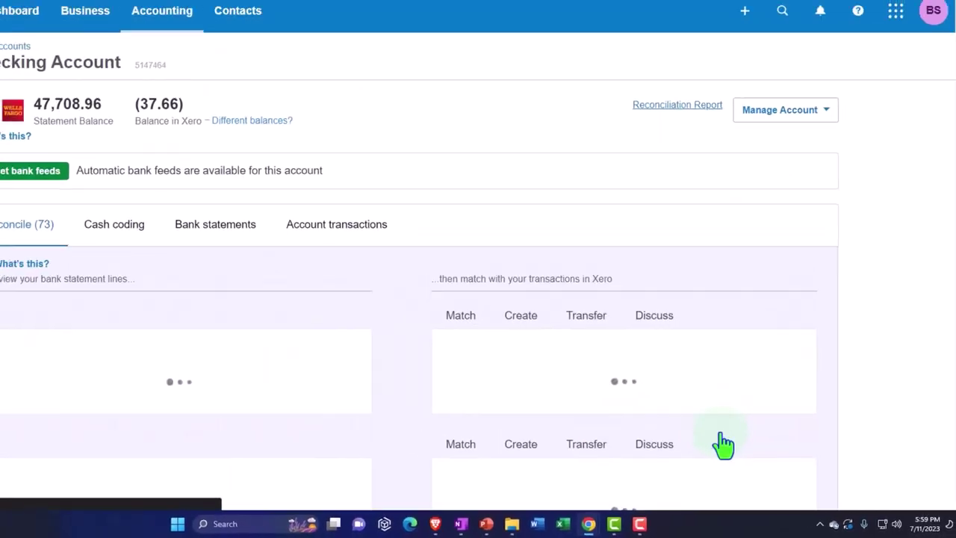
- Page through the reconcile list from page 1 to page 4, looking for a SO CAL GAS line matched by the bank rule
scroll(723, 440, down, 12)
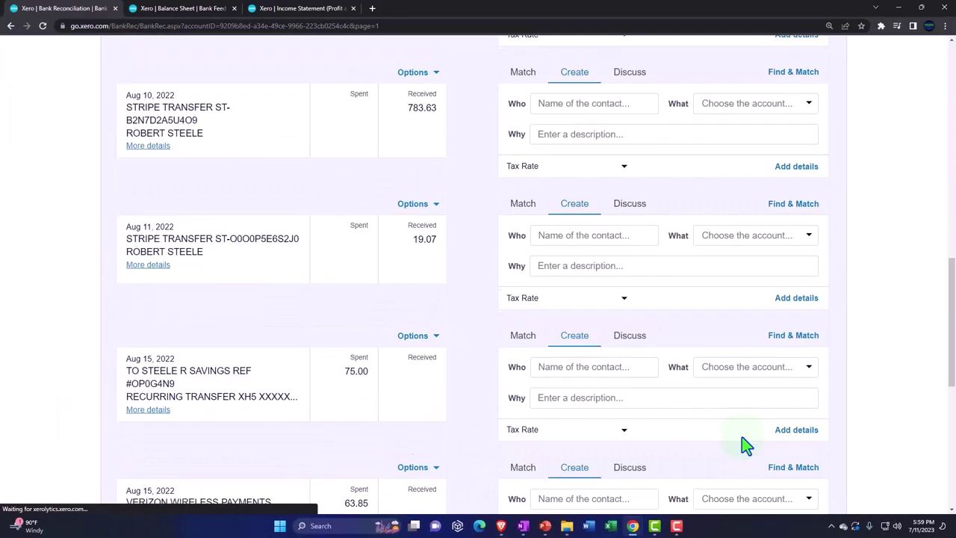
scroll(745, 445, down, 5)
scroll(567, 373, down, 1)
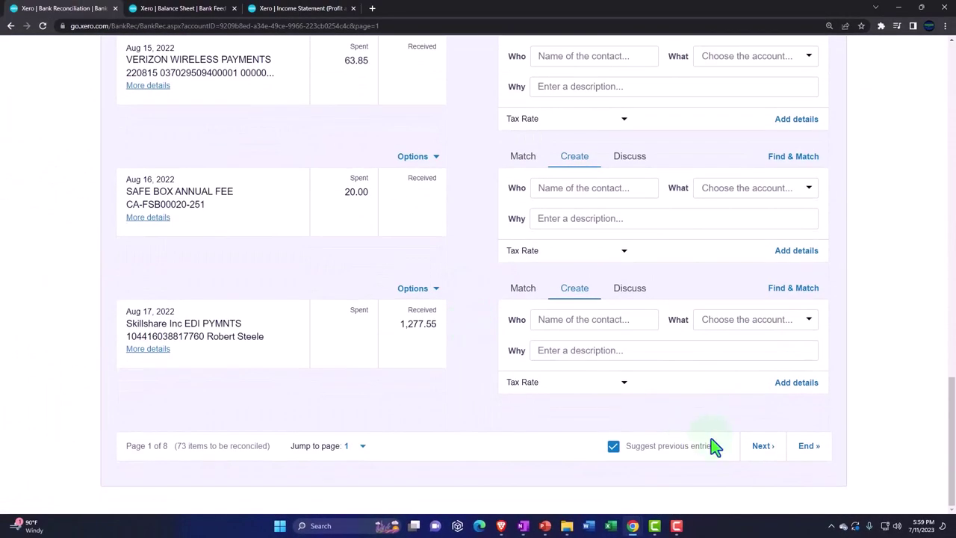
click(771, 448)
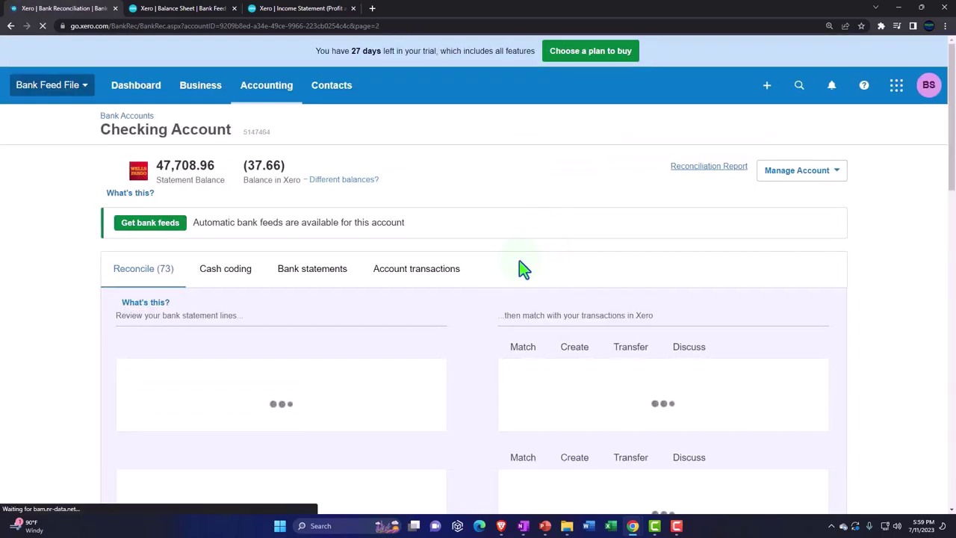
scroll(516, 273, down, 8)
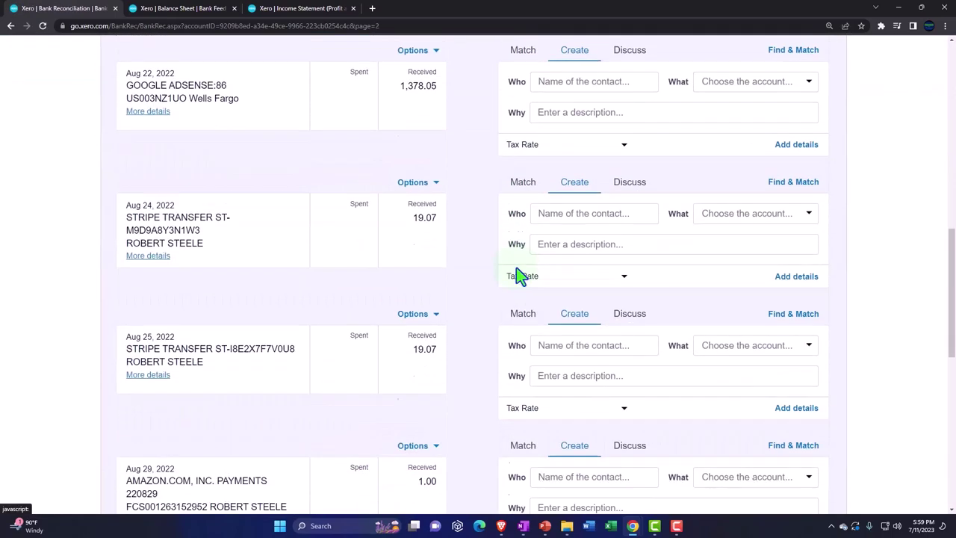
scroll(517, 280, down, 3)
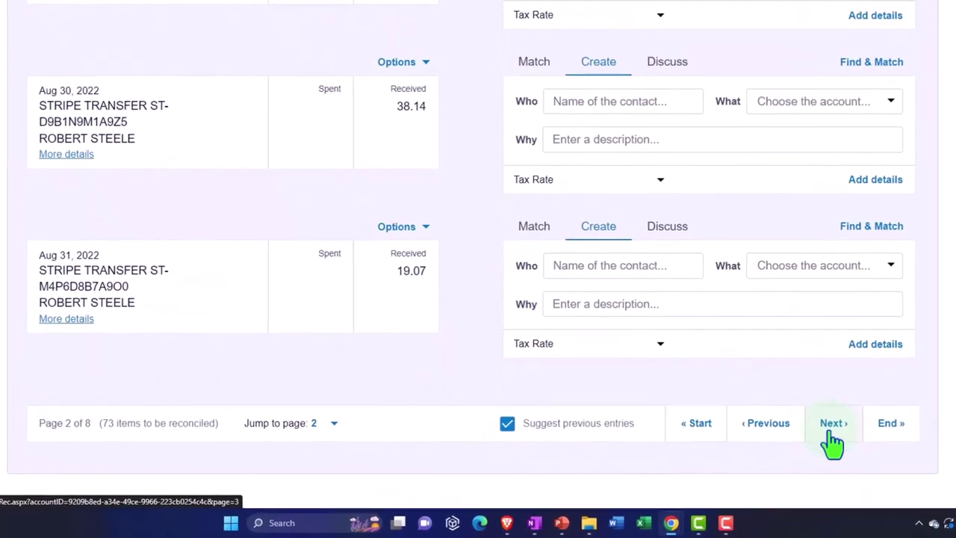
click(834, 433)
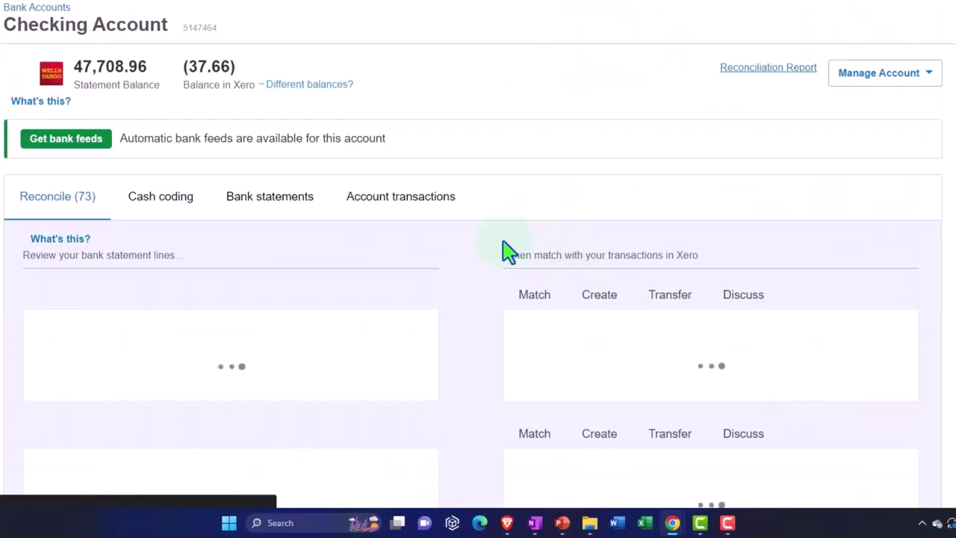
scroll(507, 250, down, 20)
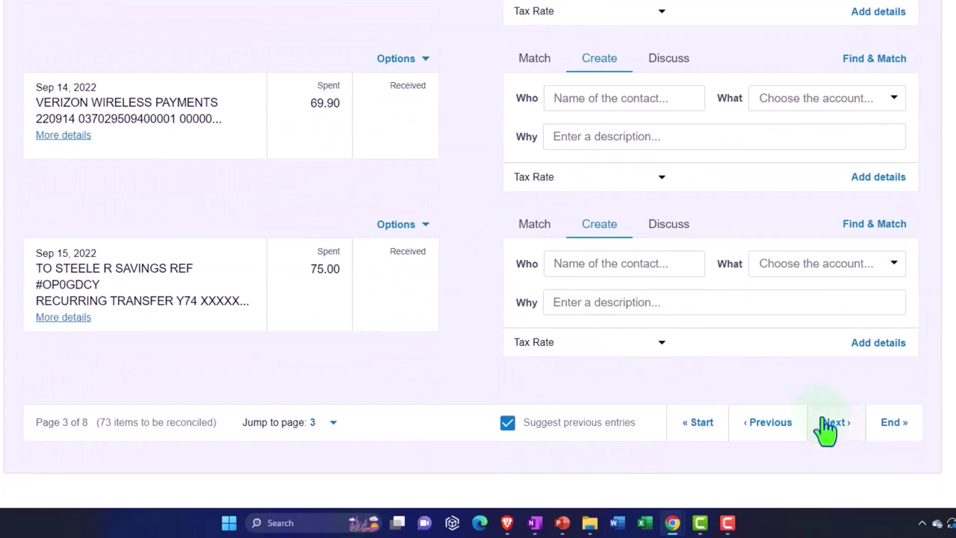
click(830, 426)
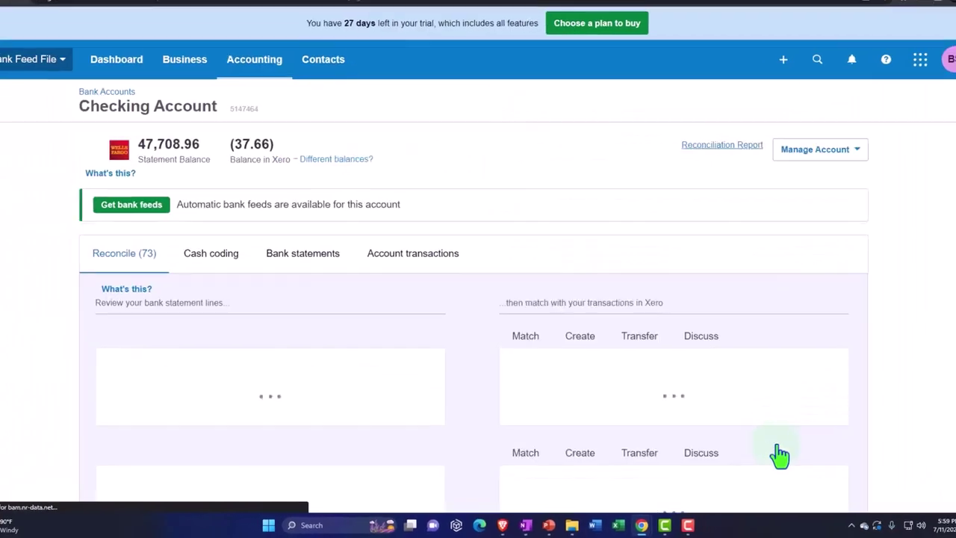
scroll(505, 308, down, 3)
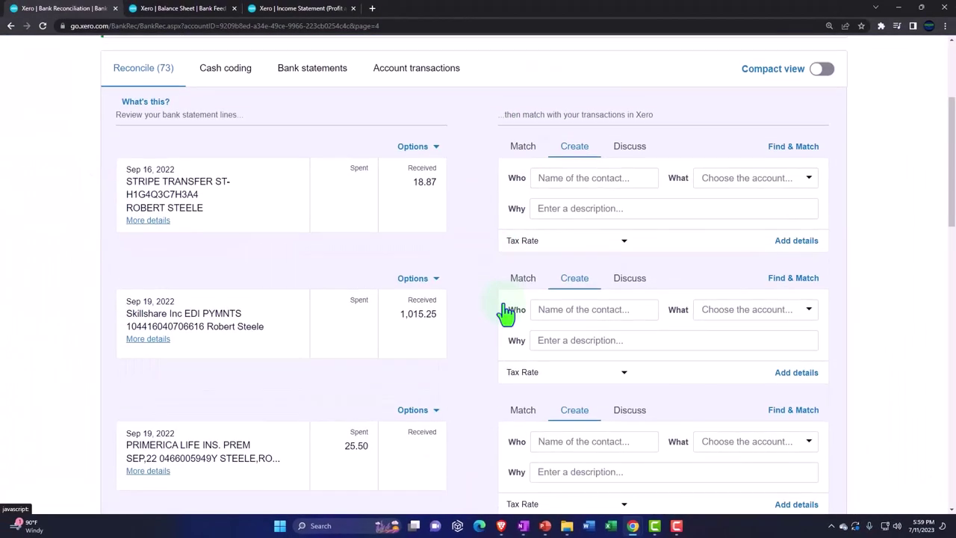
scroll(505, 312, down, 5)
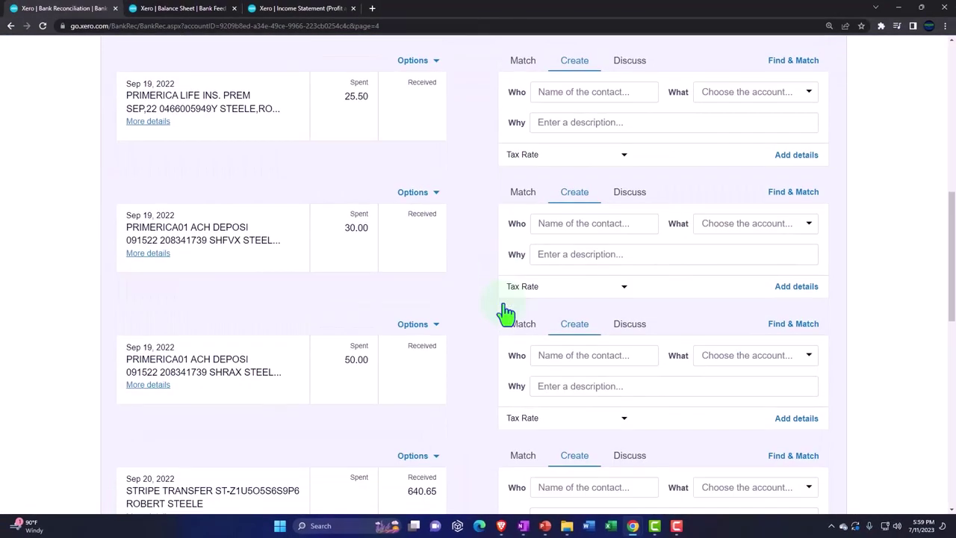
scroll(503, 305, down, 7)
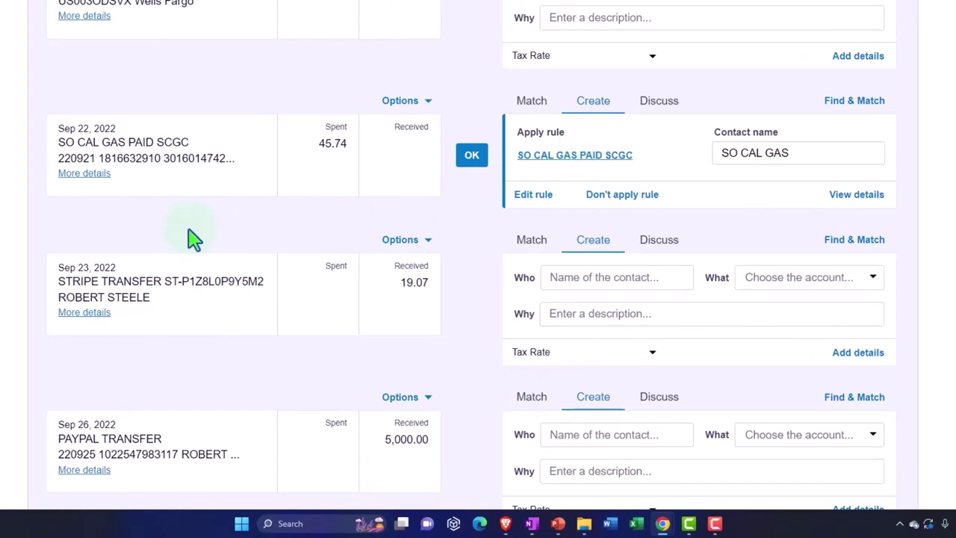
- Open the Checking Account's bank statements and examine the status of the imported lines on both pages
scroll(193, 238, up, 15)
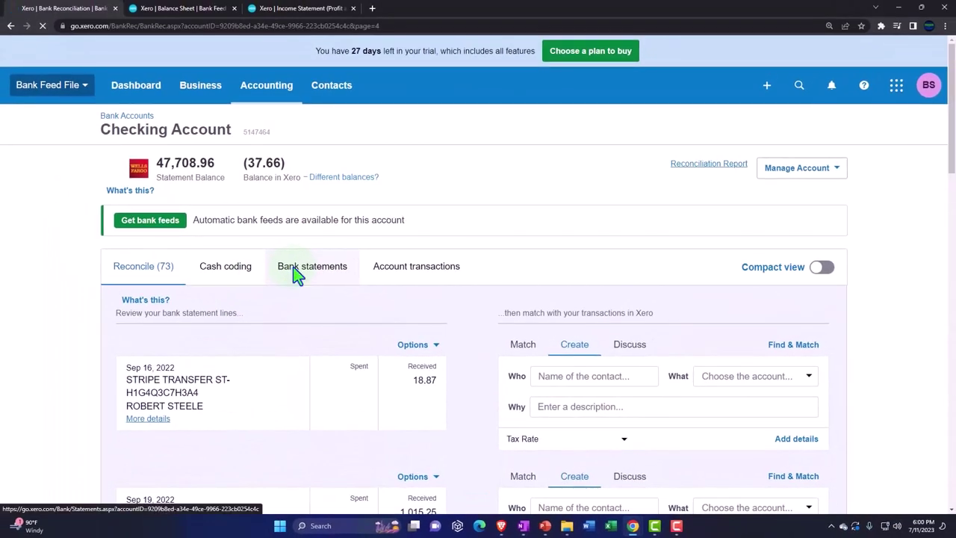
click(297, 270)
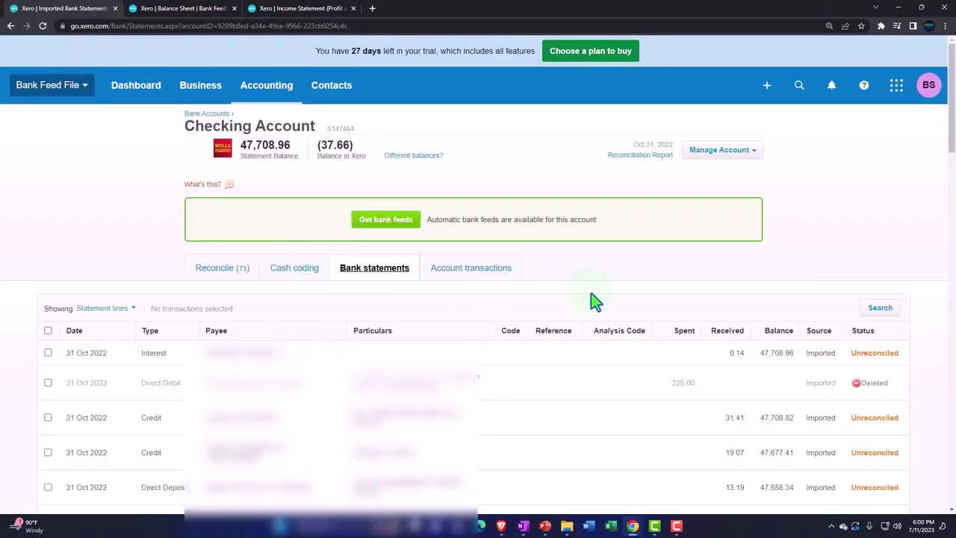
scroll(591, 300, down, 15)
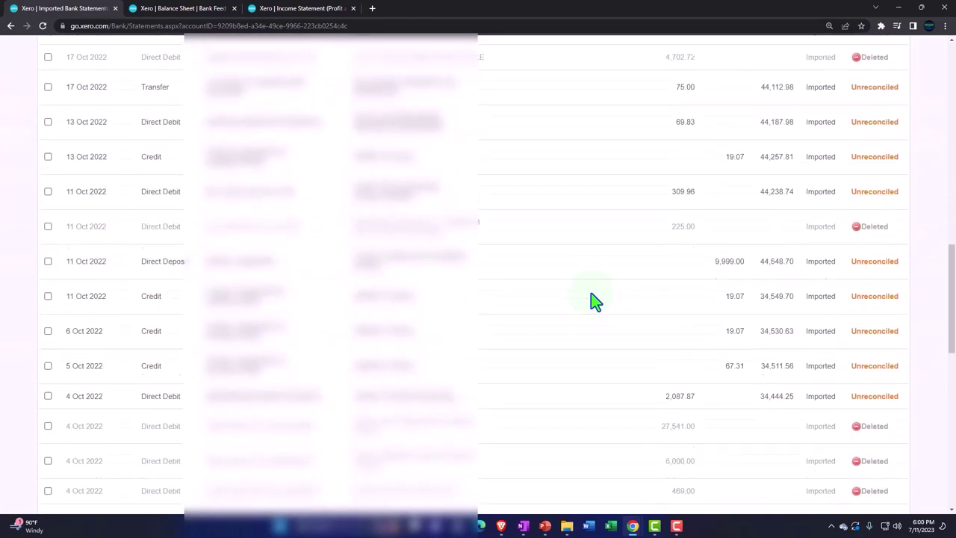
scroll(595, 301, down, 10)
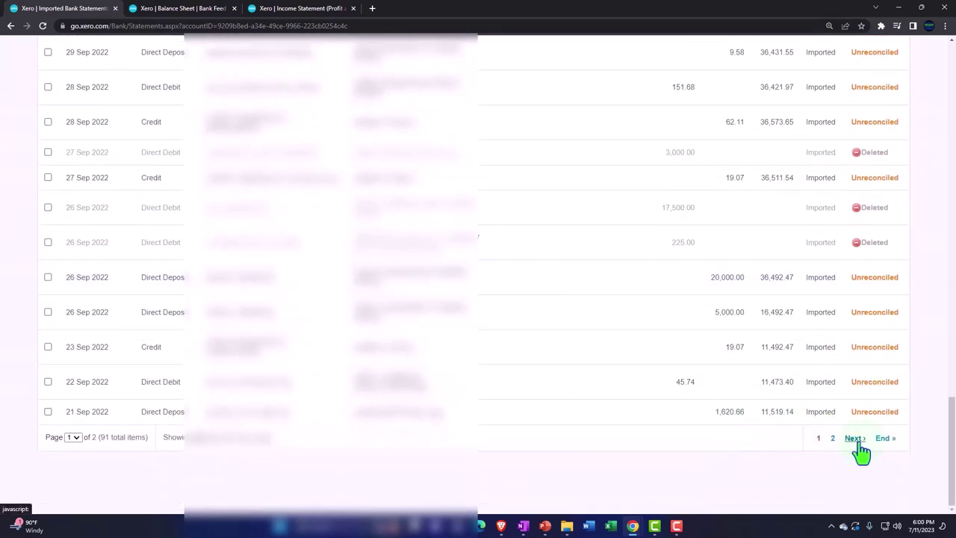
click(856, 439)
scroll(739, 380, up, 6)
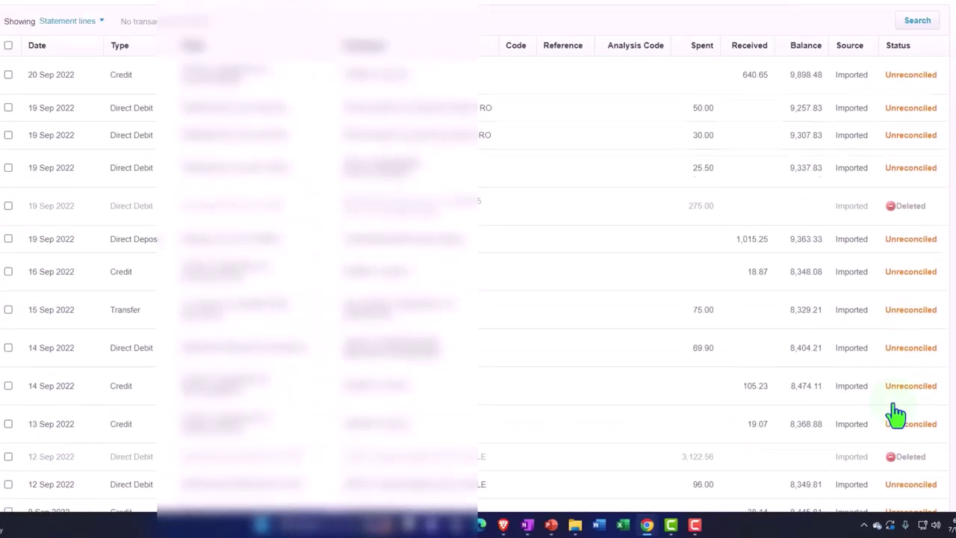
scroll(894, 413, up, 4)
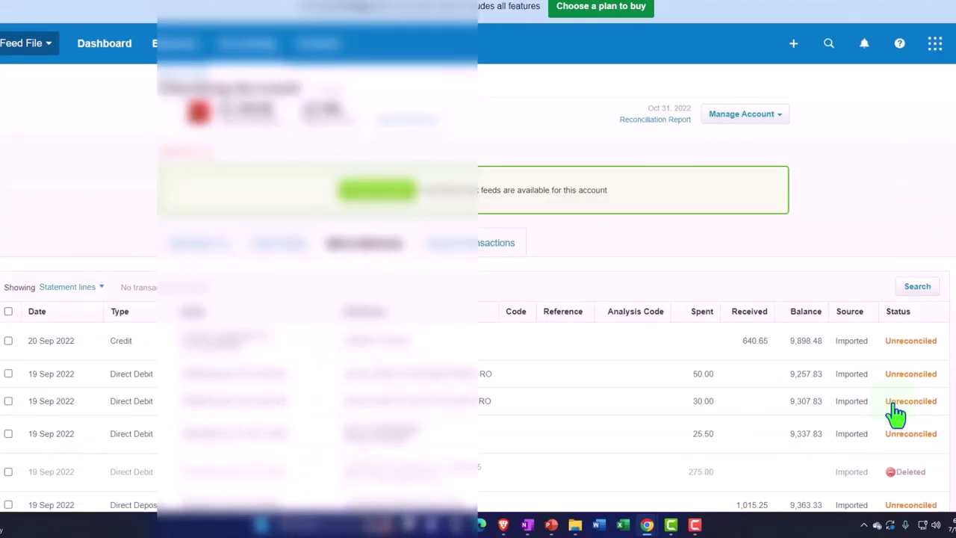
click(459, 250)
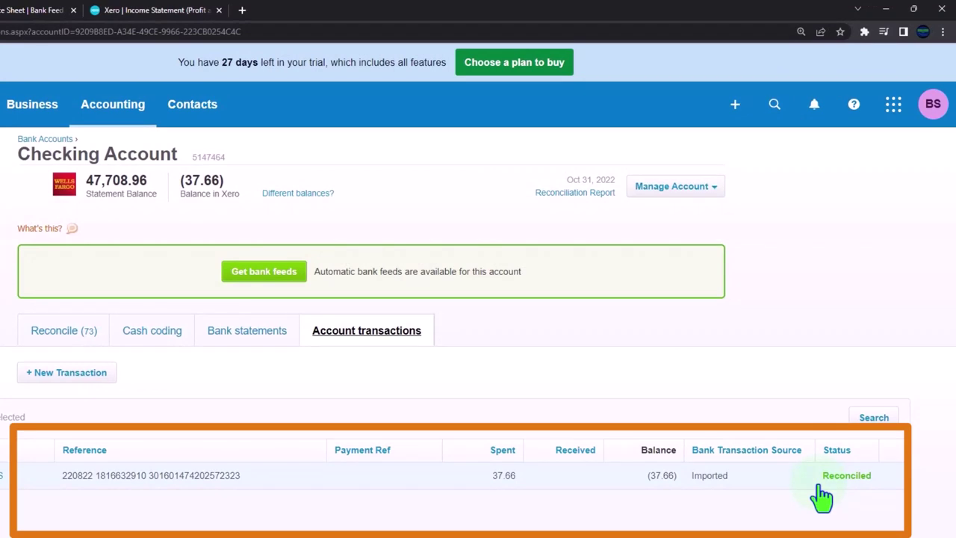
click(209, 121)
click(200, 154)
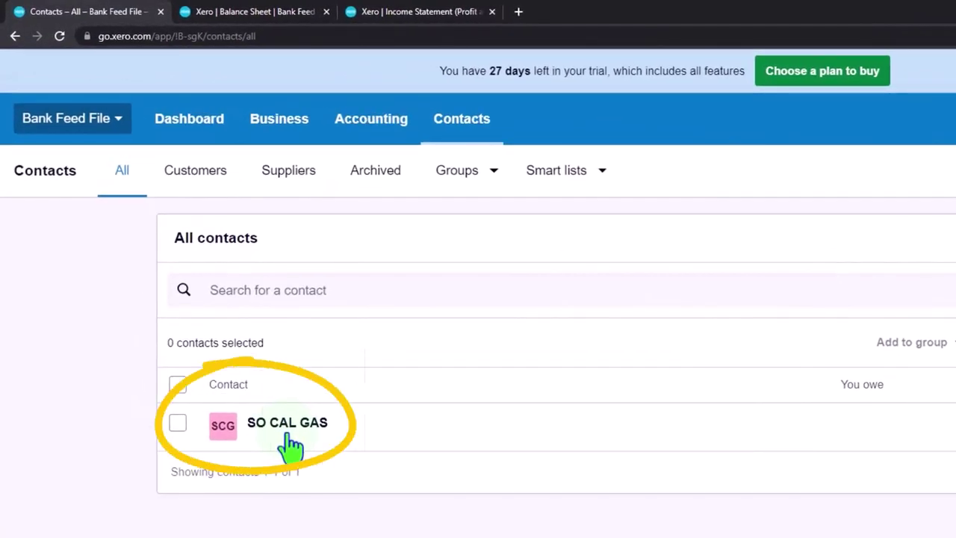
click(367, 131)
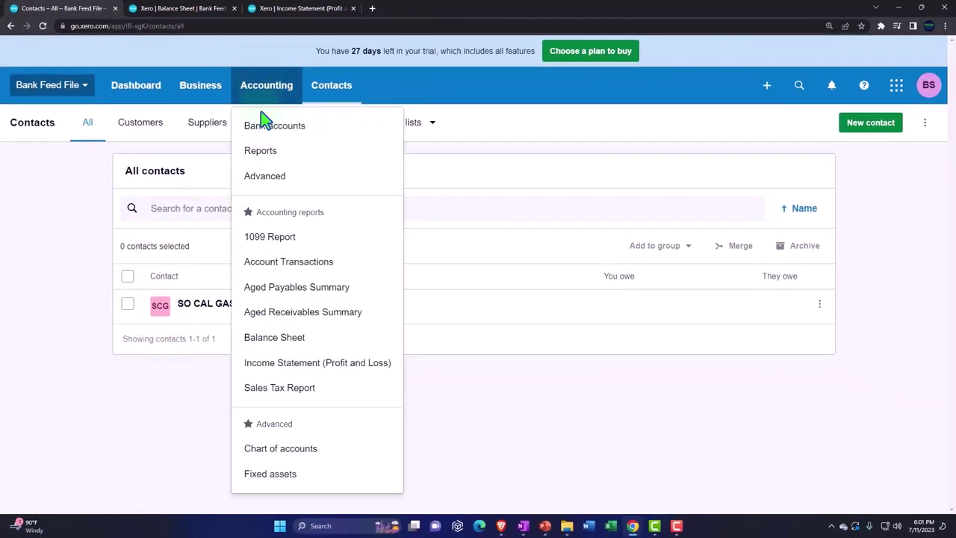
click(262, 125)
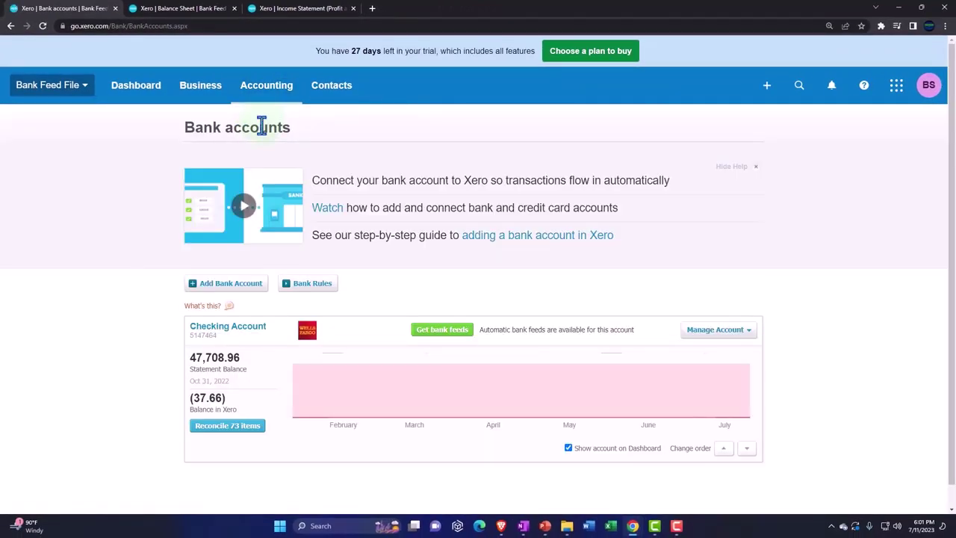
click(717, 332)
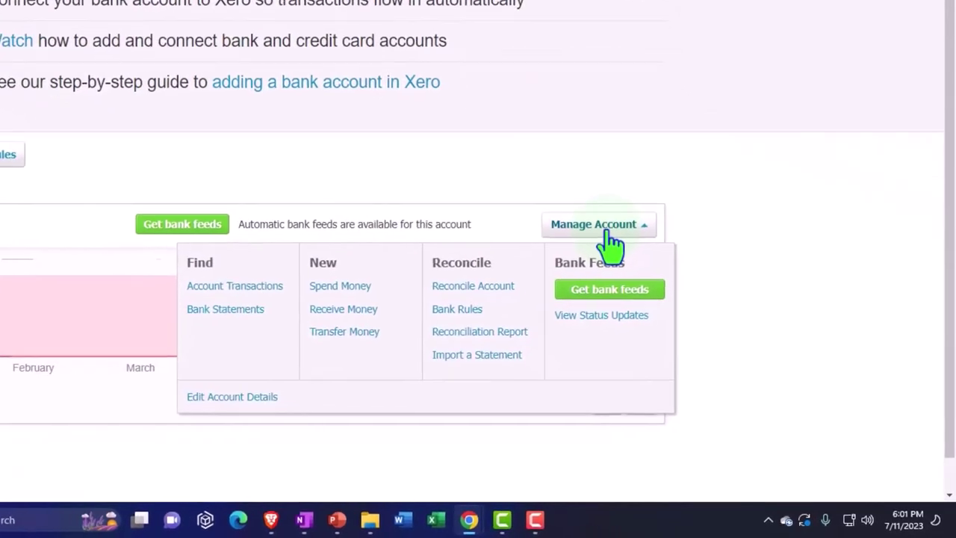
click(227, 278)
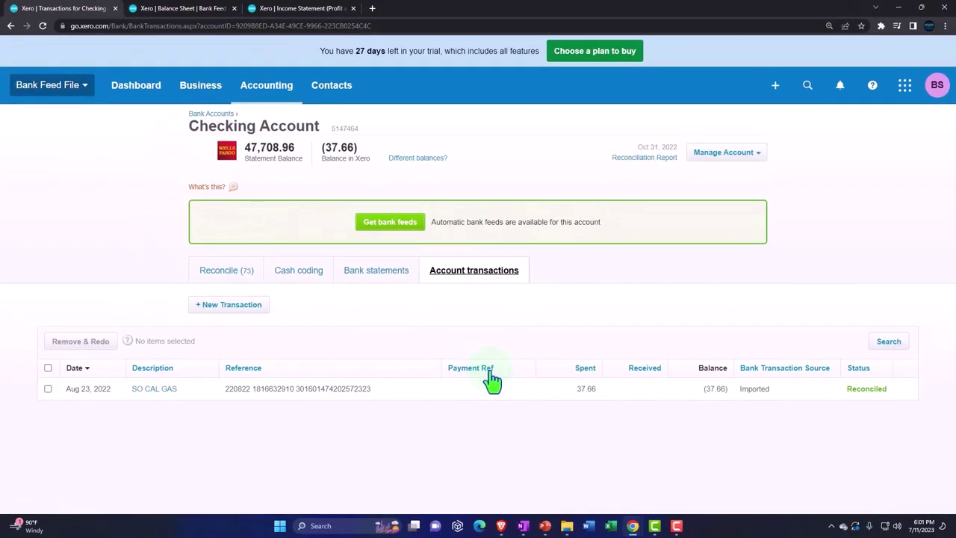
- Open the Checking Account's reconcile list and examine the uncoded August lines, such as the Verizon Wireless payment, on its first page
click(233, 266)
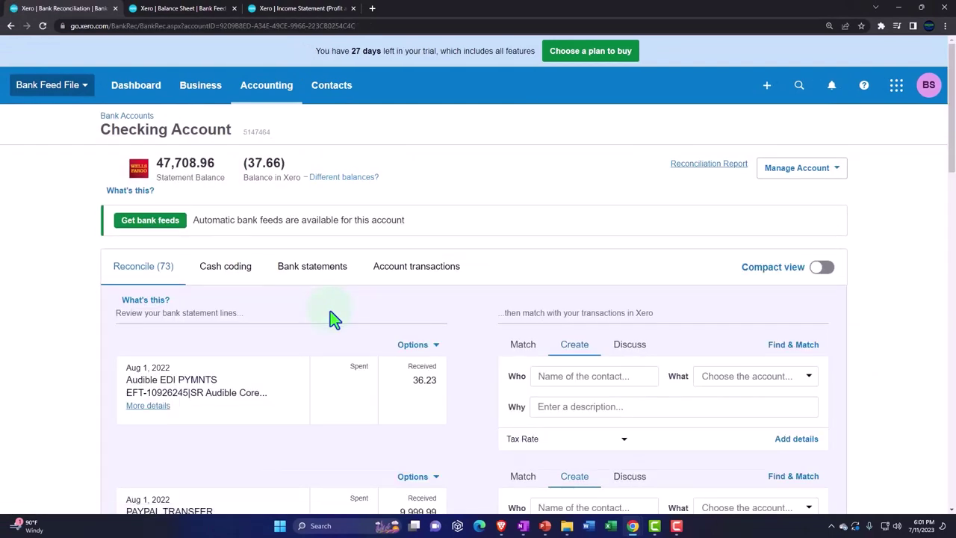
scroll(321, 317, down, 10)
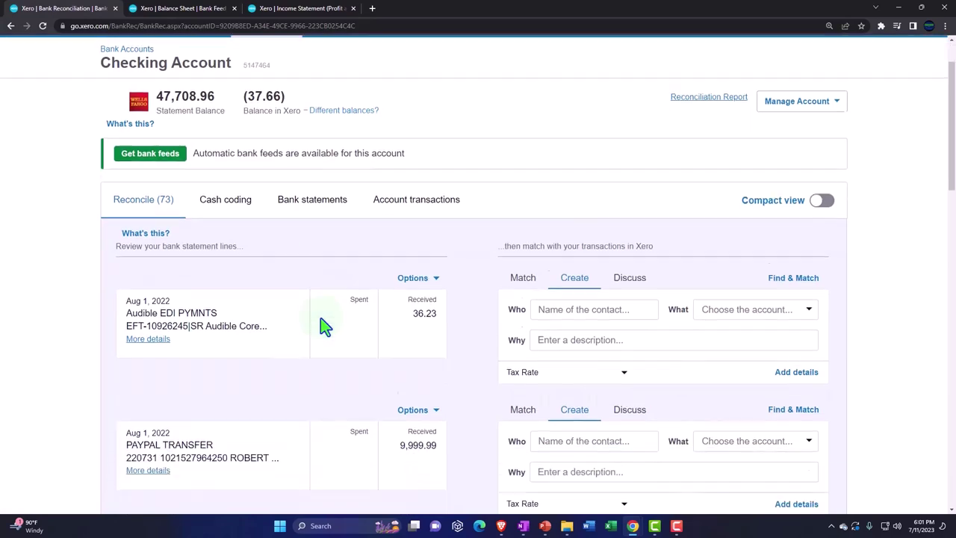
scroll(310, 306, down, 5)
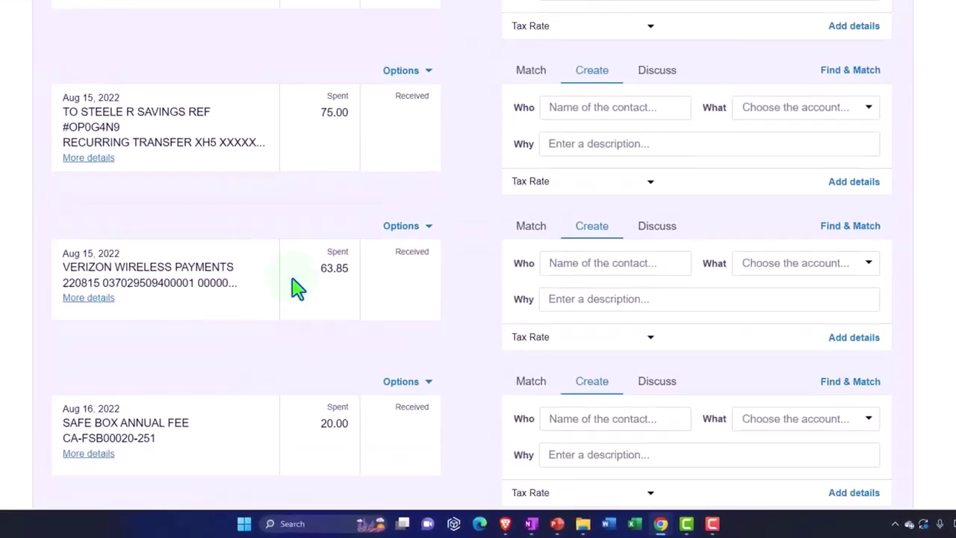
scroll(311, 306, up, 3)
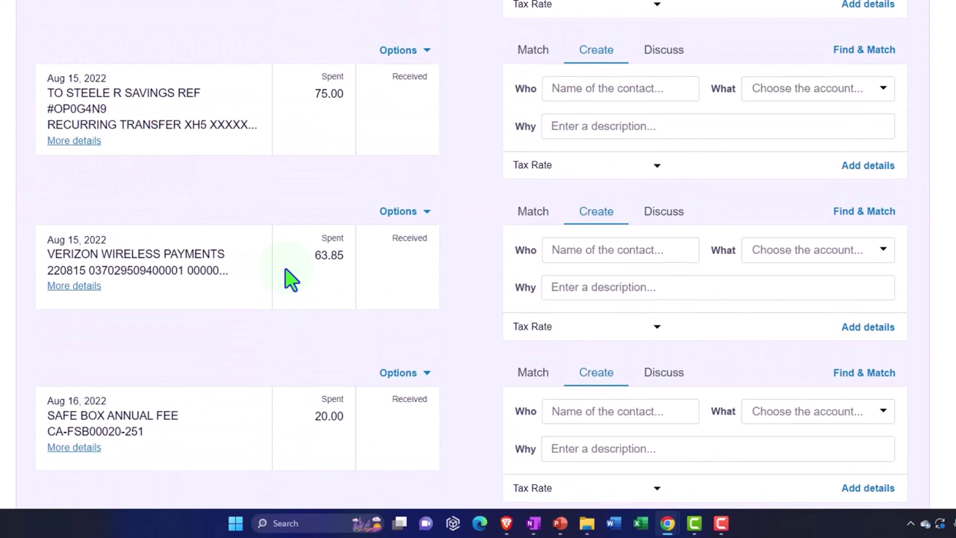
scroll(13, 243, down, 3)
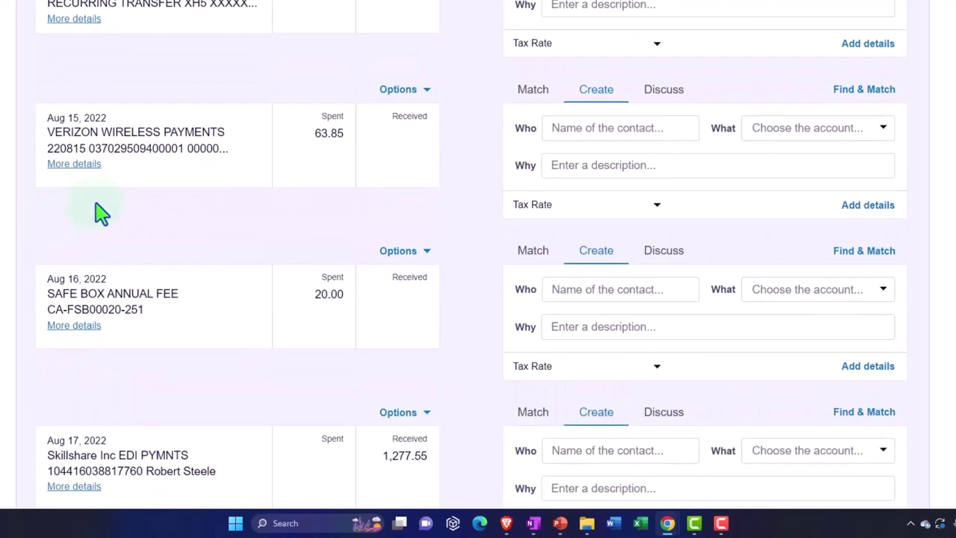
scroll(101, 213, down, 2)
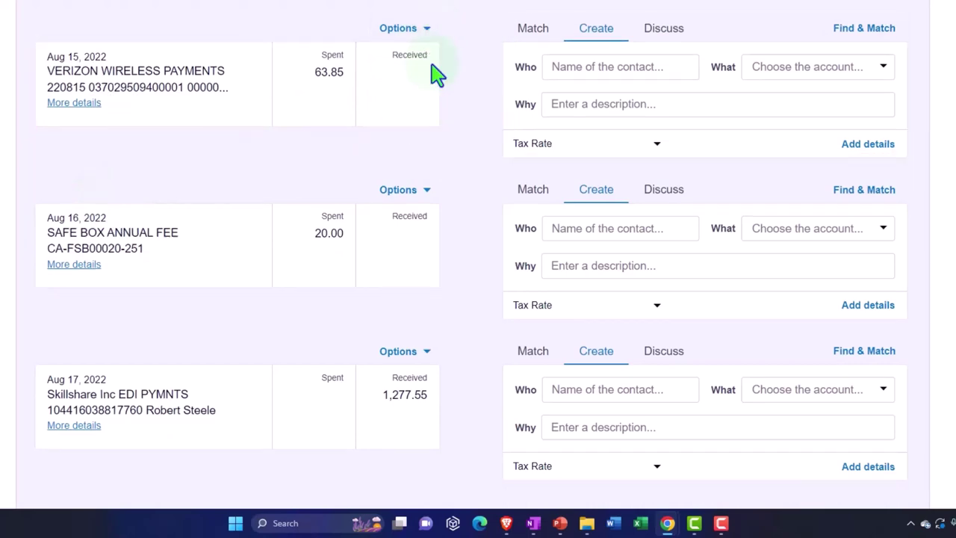
scroll(452, 120, down, 3)
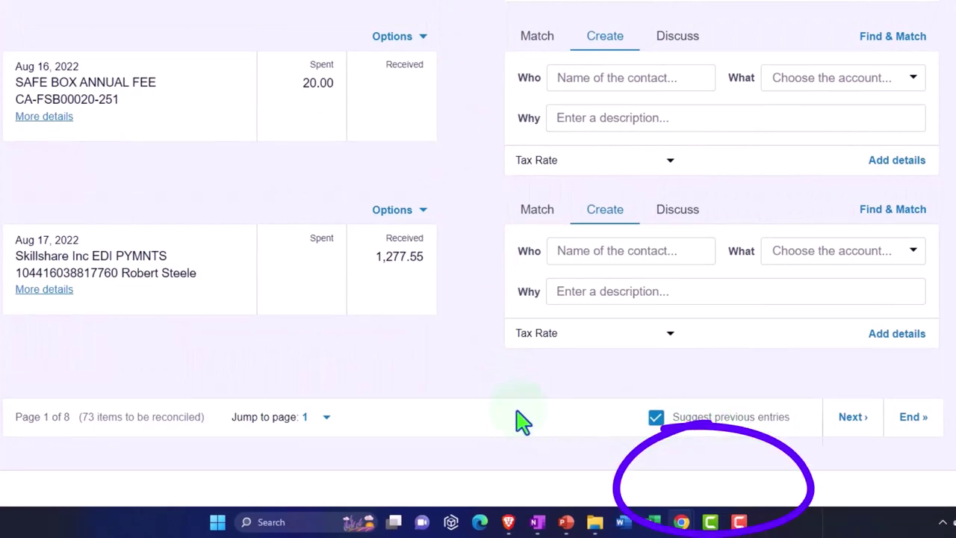
scroll(522, 422, up, 1)
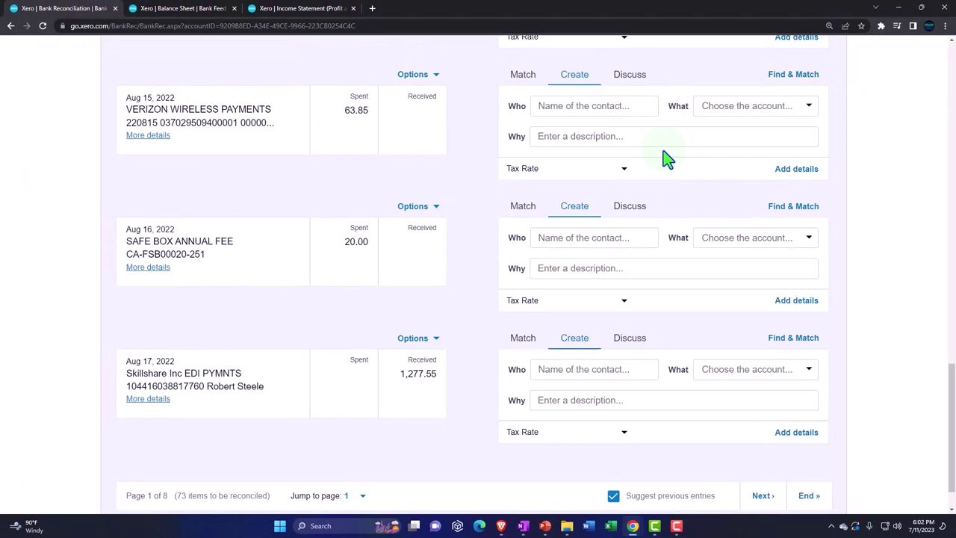
- Start a new bank rule from the Aug 15 Verizon Wireless payment line
scroll(667, 159, up, 1)
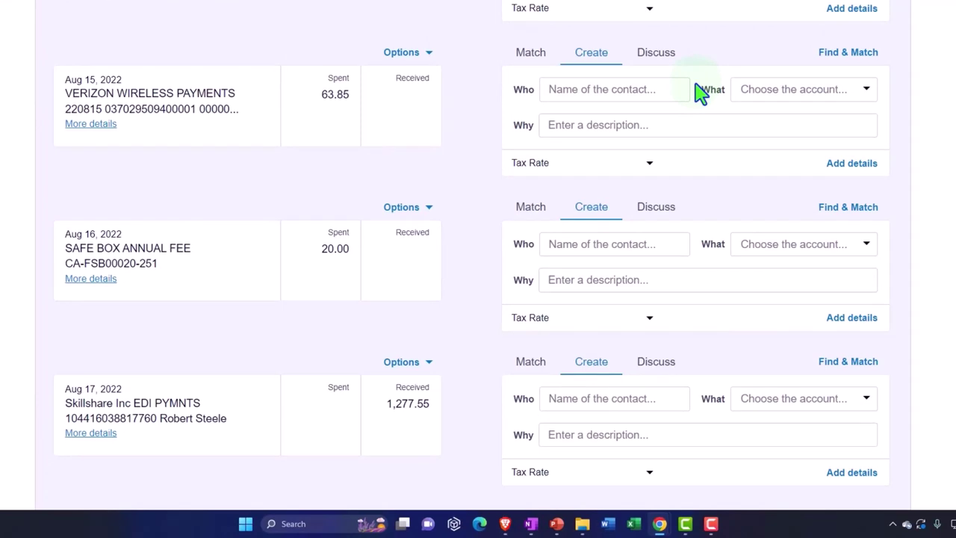
click(425, 60)
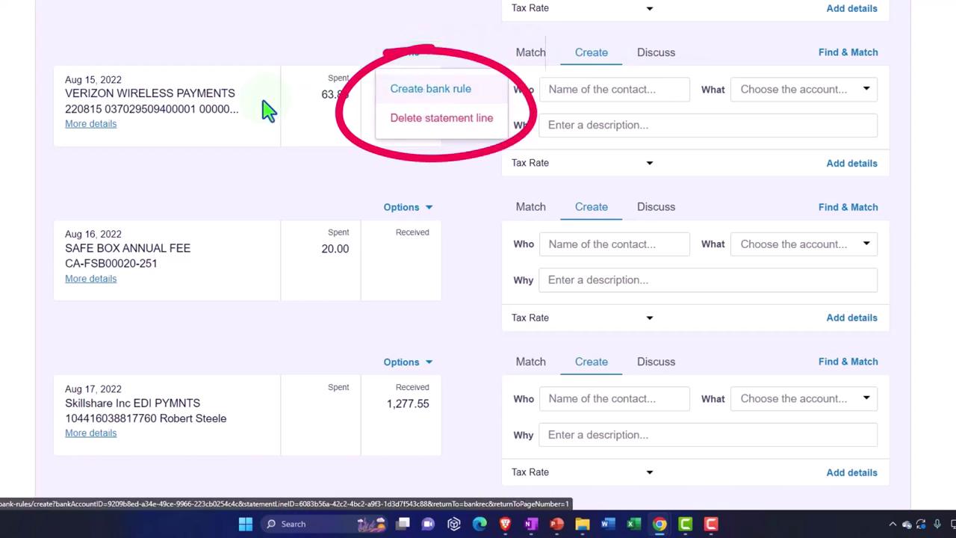
click(396, 94)
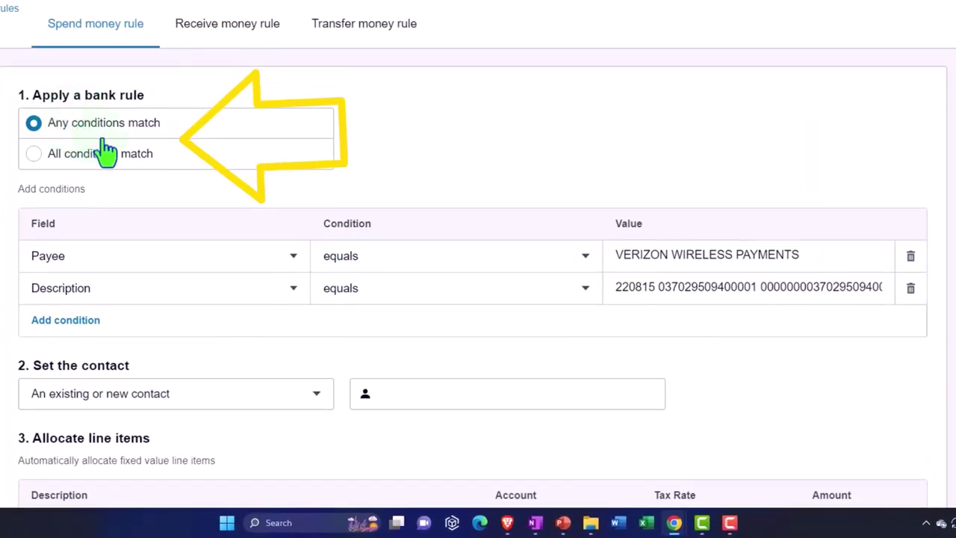
- Make the rule match when any text field contains VERIZON WIRELESS, and remove the Description condition
scroll(107, 153, down, 2)
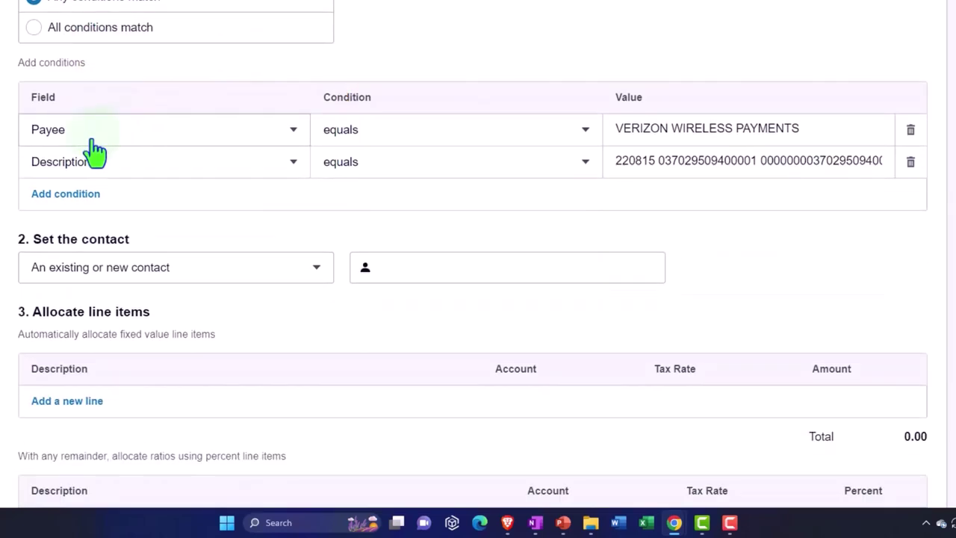
click(291, 146)
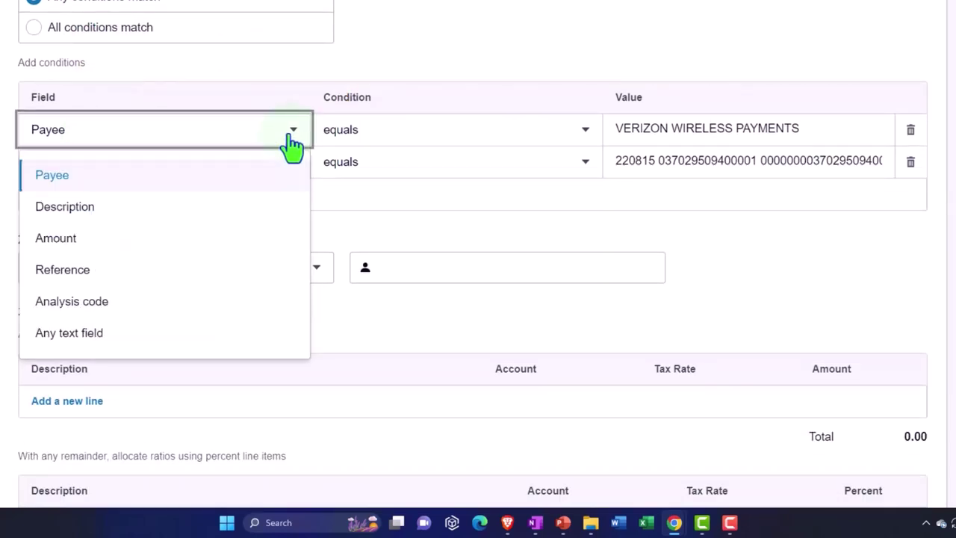
click(124, 333)
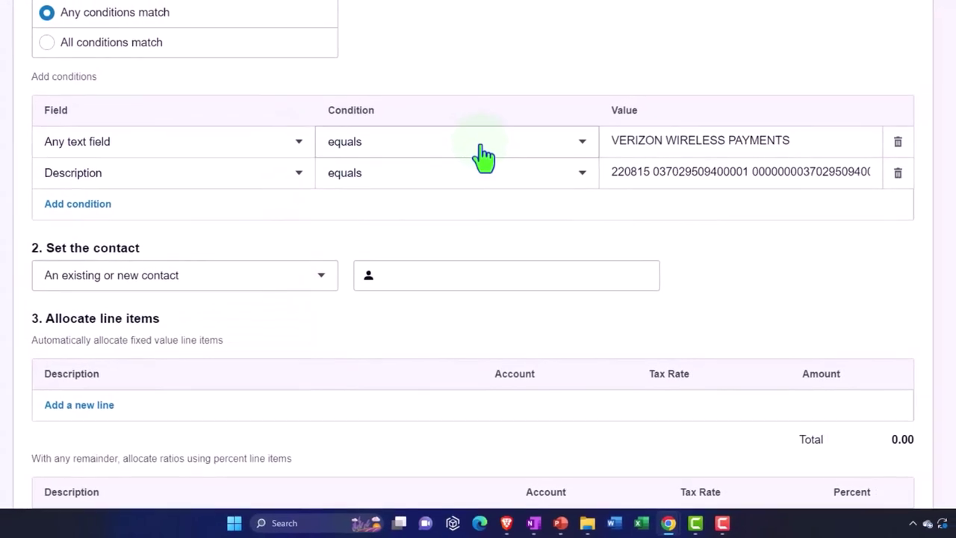
click(580, 146)
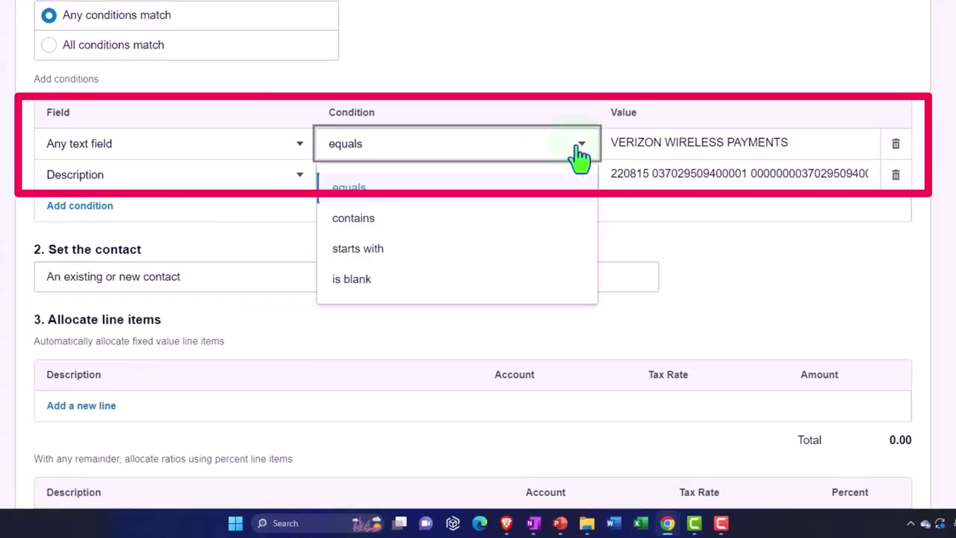
click(486, 221)
click(796, 144)
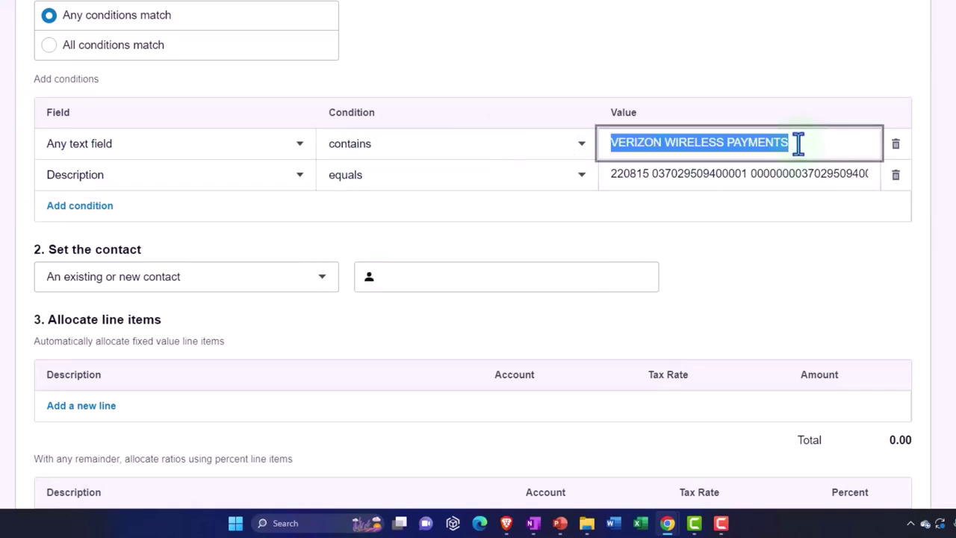
double_click(796, 142)
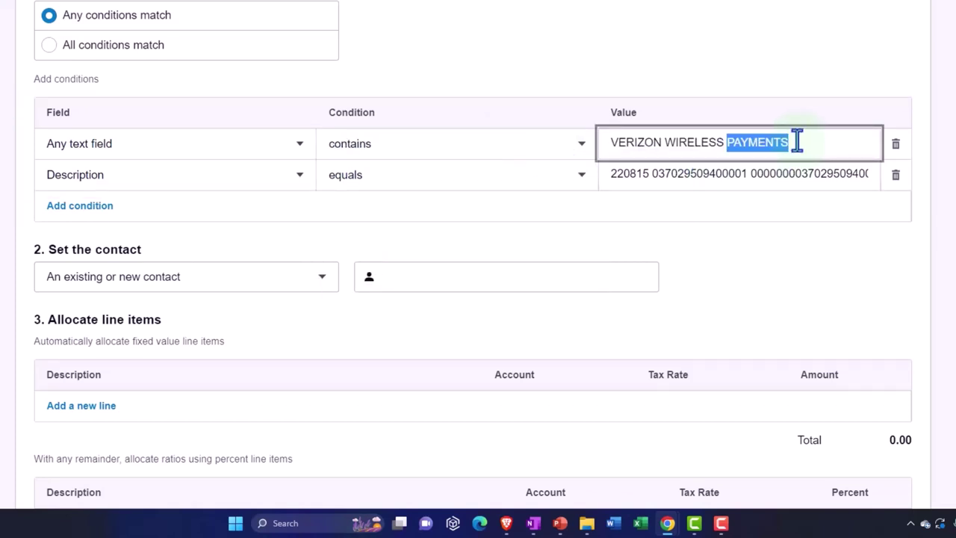
key(BackSpace)
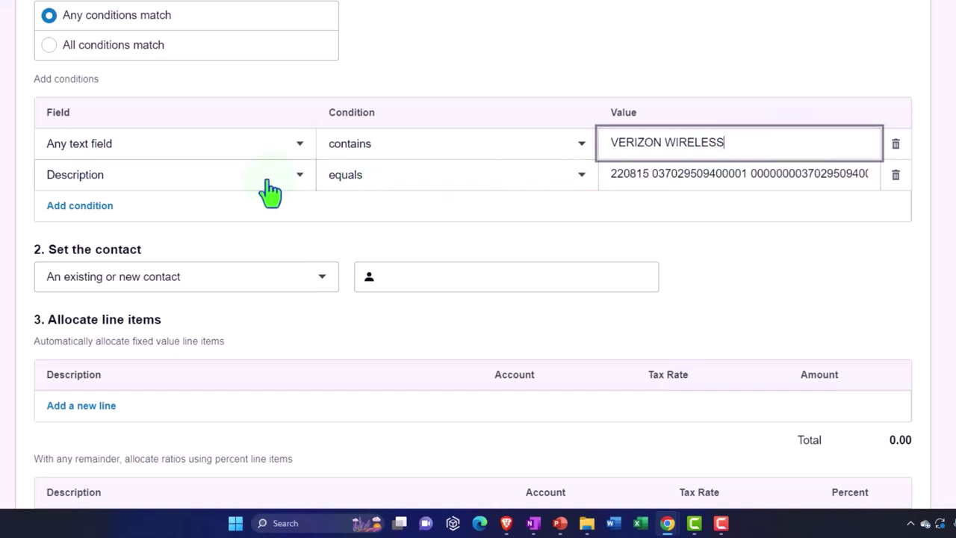
click(896, 175)
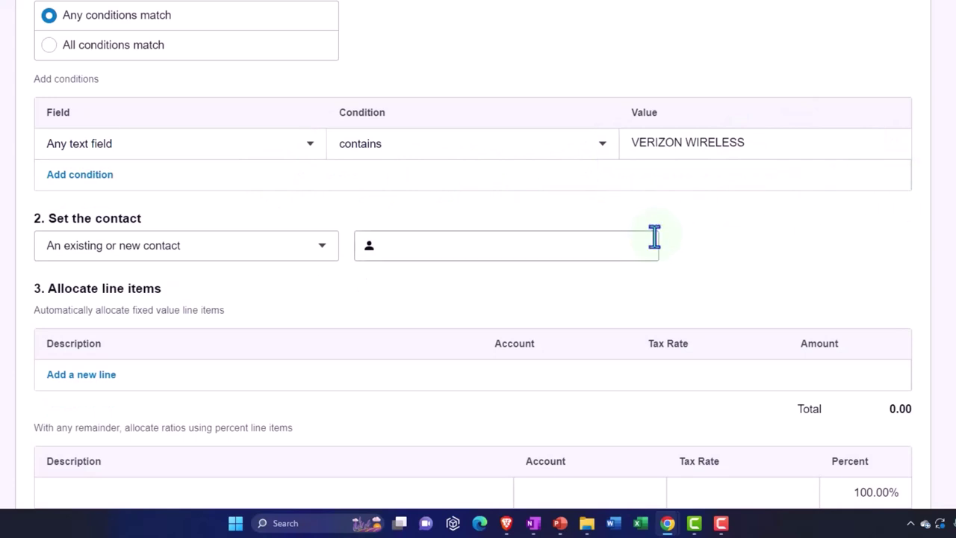
- Set the rule's contact to a new contact named VERIZON WIRELESS, reusing the condition's text
click(311, 254)
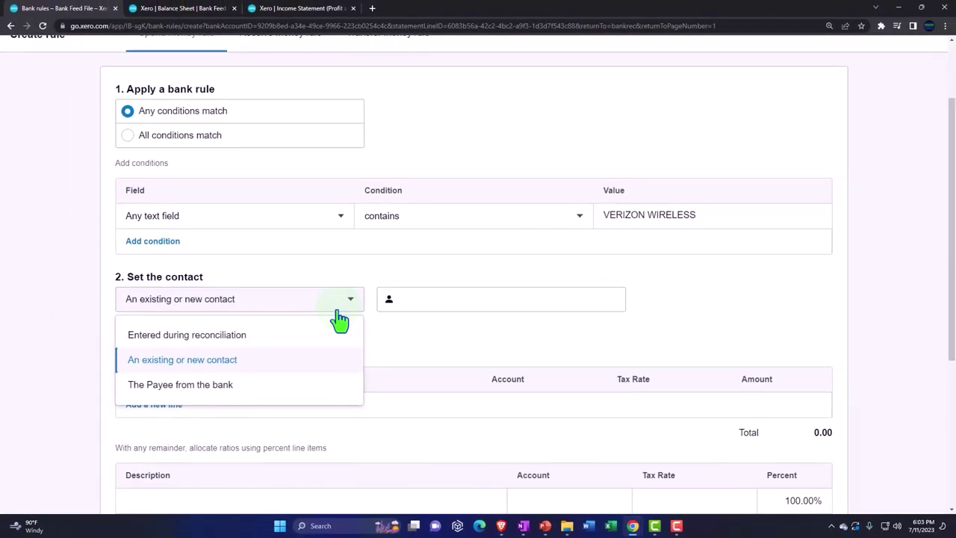
click(437, 300)
click(437, 299)
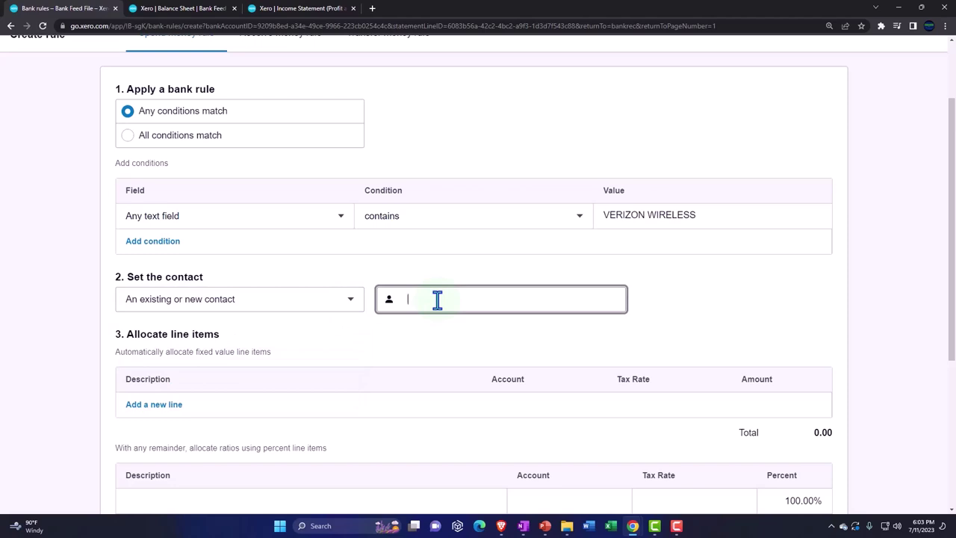
drag(729, 214, 606, 214)
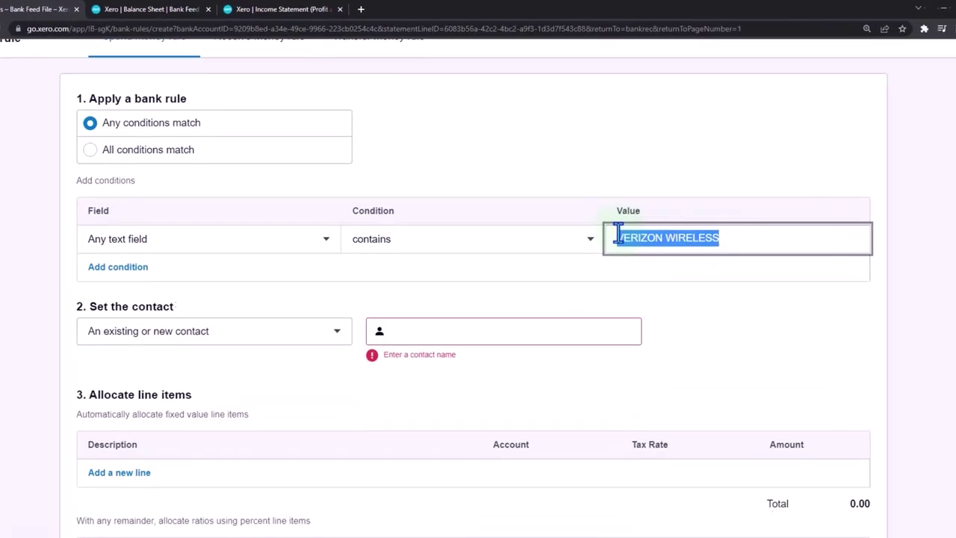
key(ctrl+c)
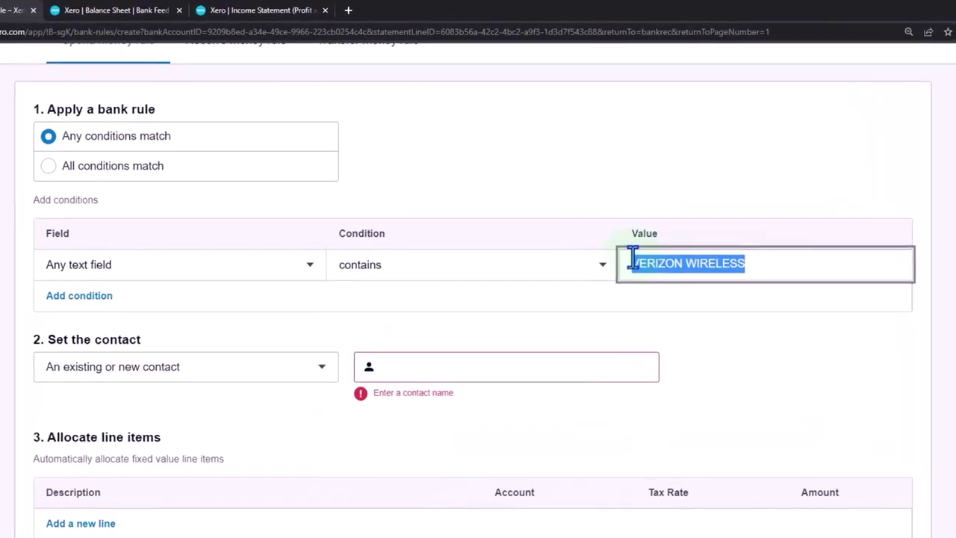
click(468, 334)
key(ctrl+v)
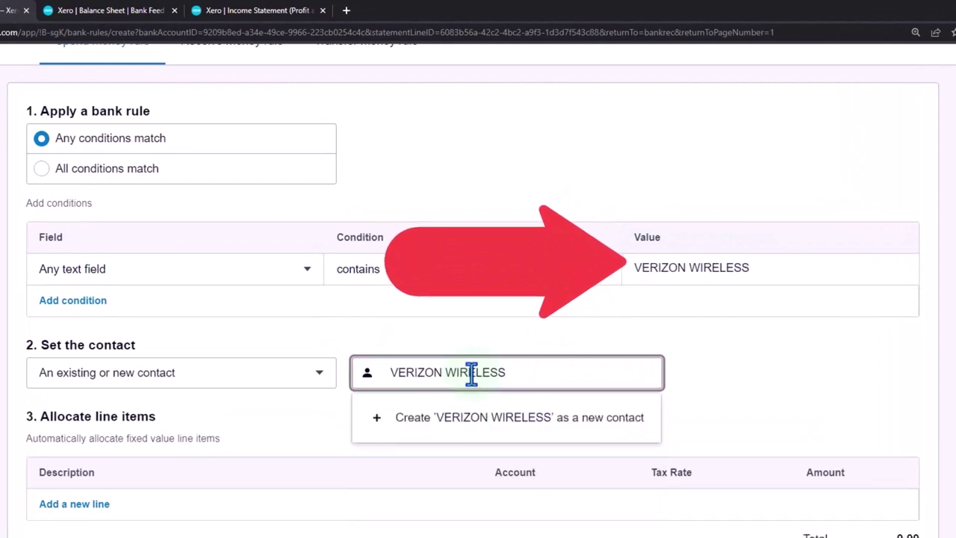
click(471, 420)
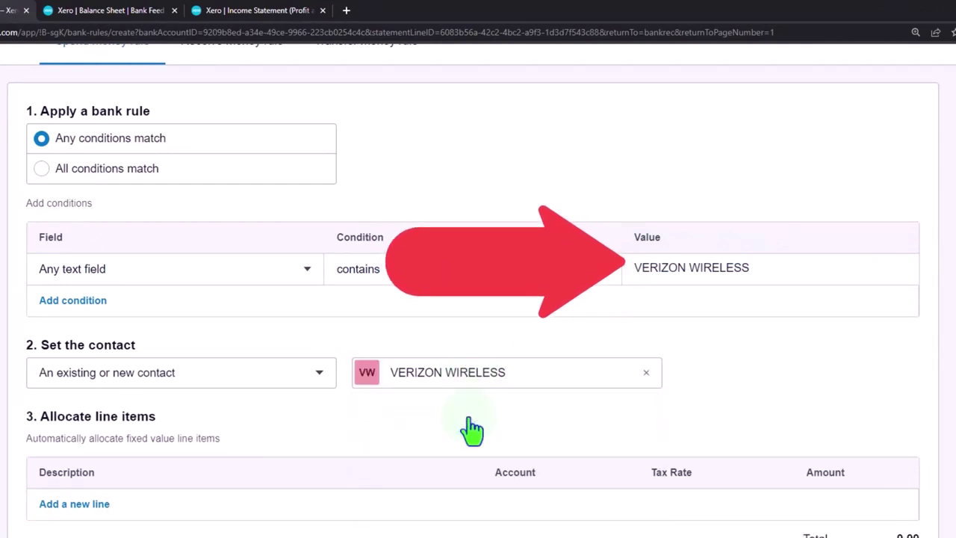
- Describe the rule's 100% line item as Tele and try to find a matching account with Te
scroll(469, 423, up, 2)
scroll(47, 441, down, 3)
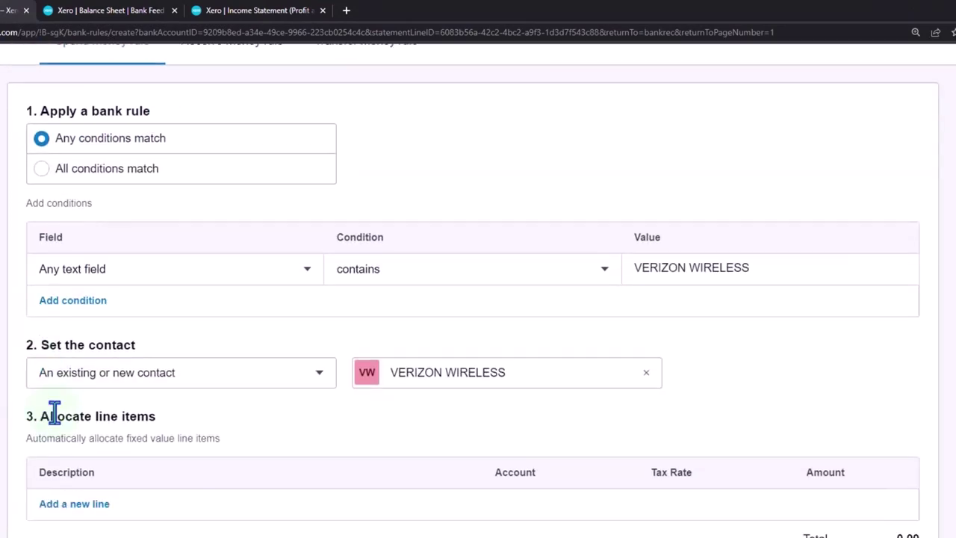
scroll(62, 418, down, 2)
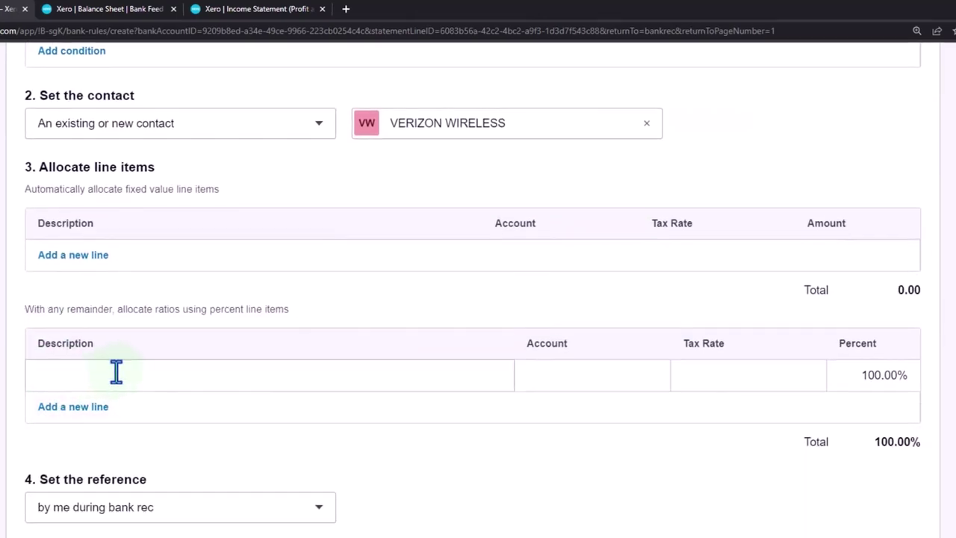
click(117, 372)
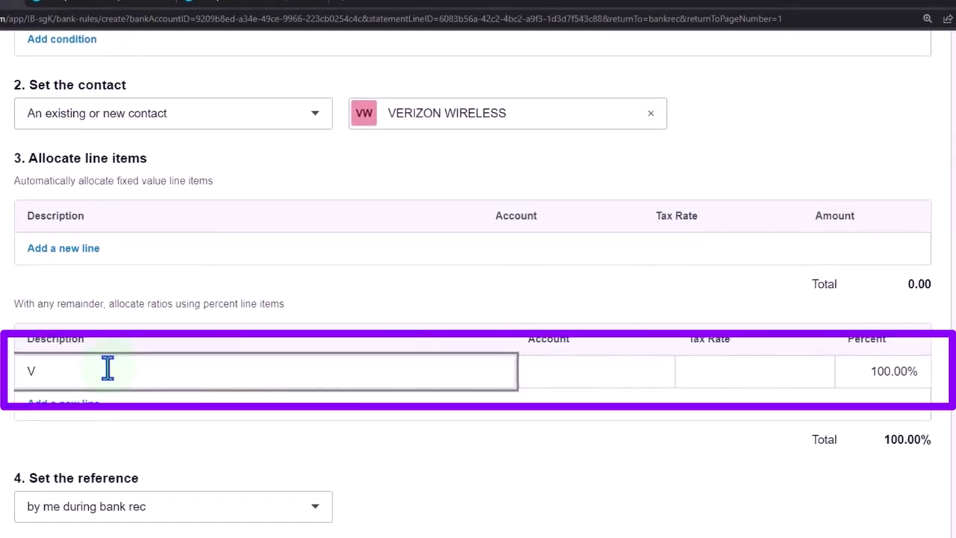
key(Tab)
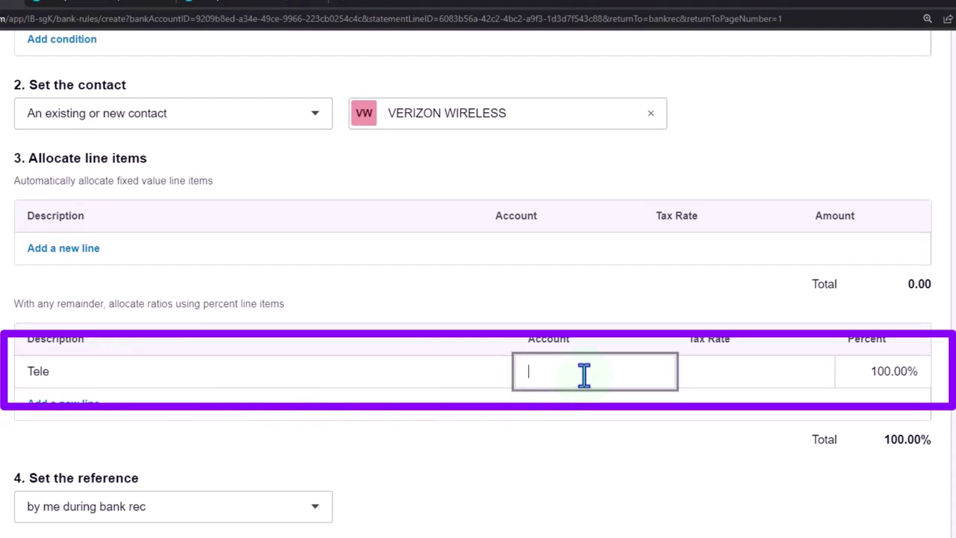
text(Te)
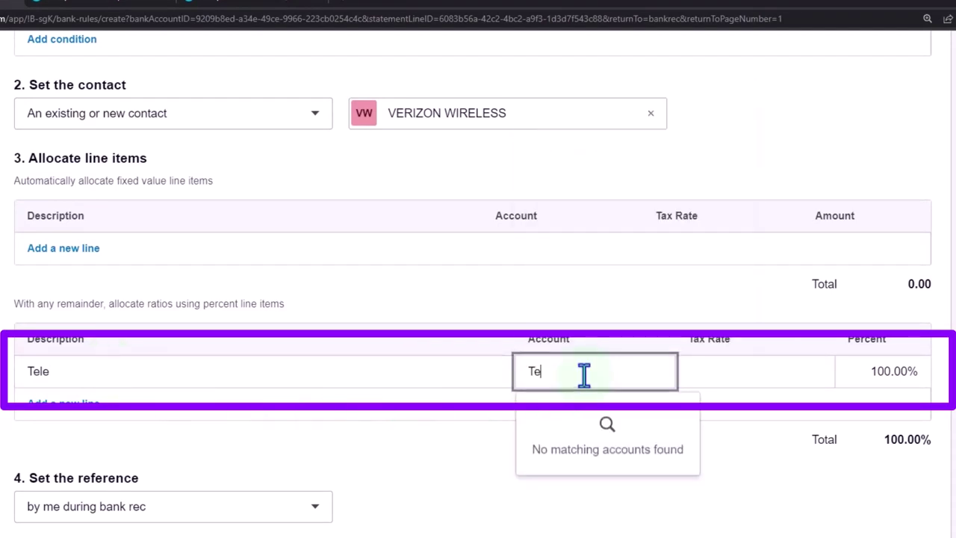
key(BackSpace)
key(BackSpace)
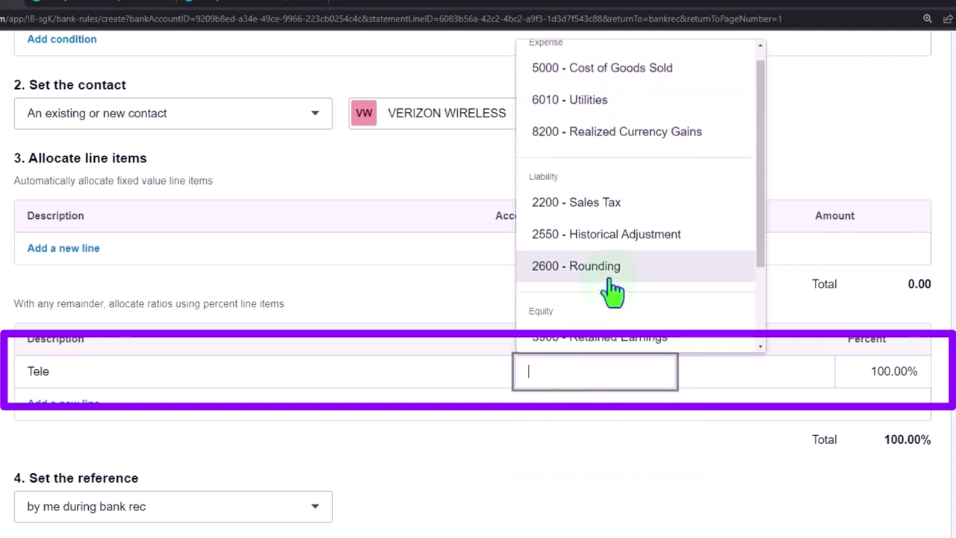
- Look through the account list for a suitable telephone account, and cancel the Verizon Wireless rule without saving it
scroll(614, 288, down, 2)
scroll(617, 289, up, 2)
scroll(613, 291, down, 1)
scroll(613, 291, down, 1)
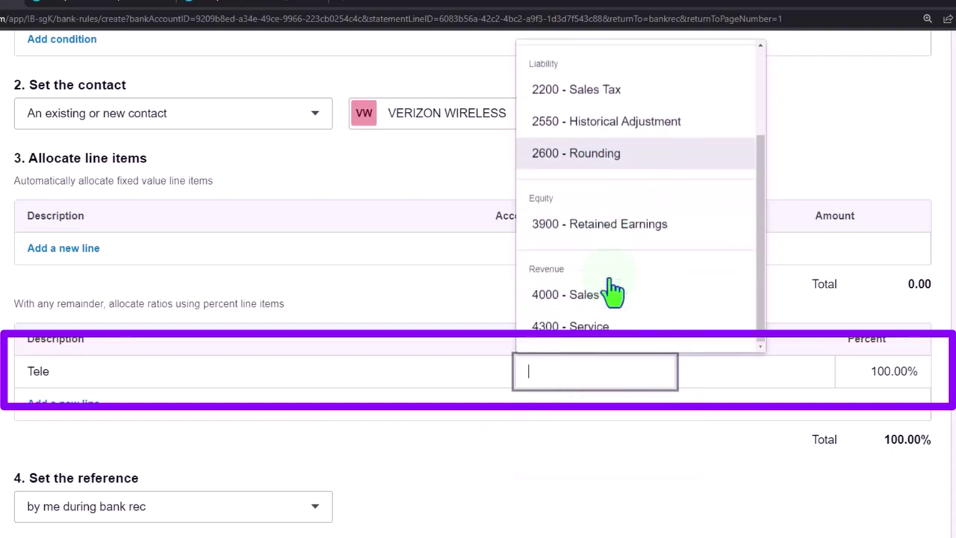
scroll(613, 291, down, 3)
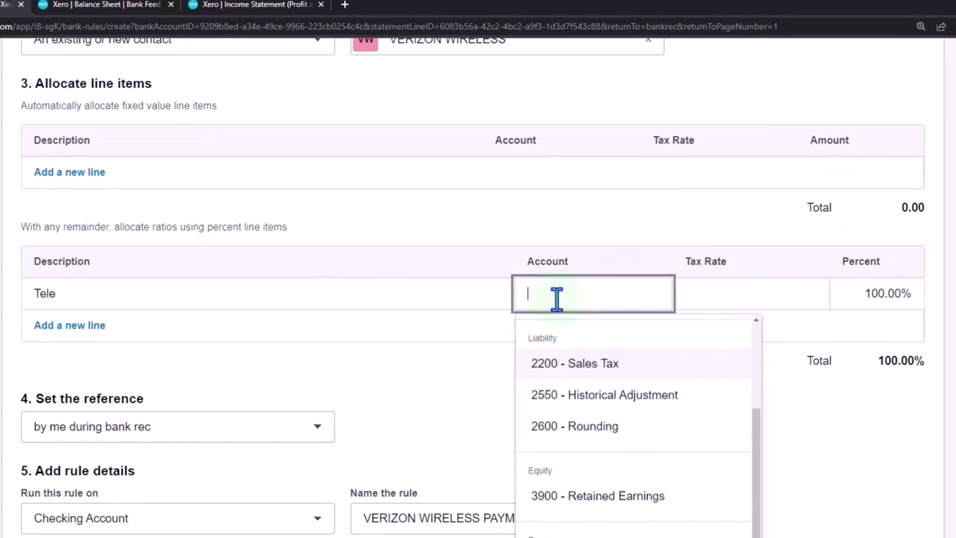
scroll(425, 377, up, 3)
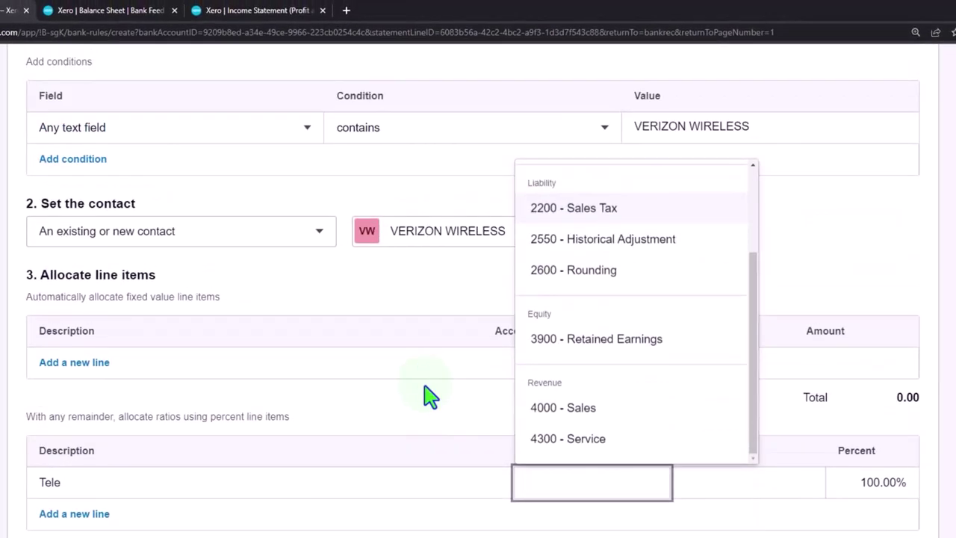
click(429, 396)
scroll(429, 395, down, 3)
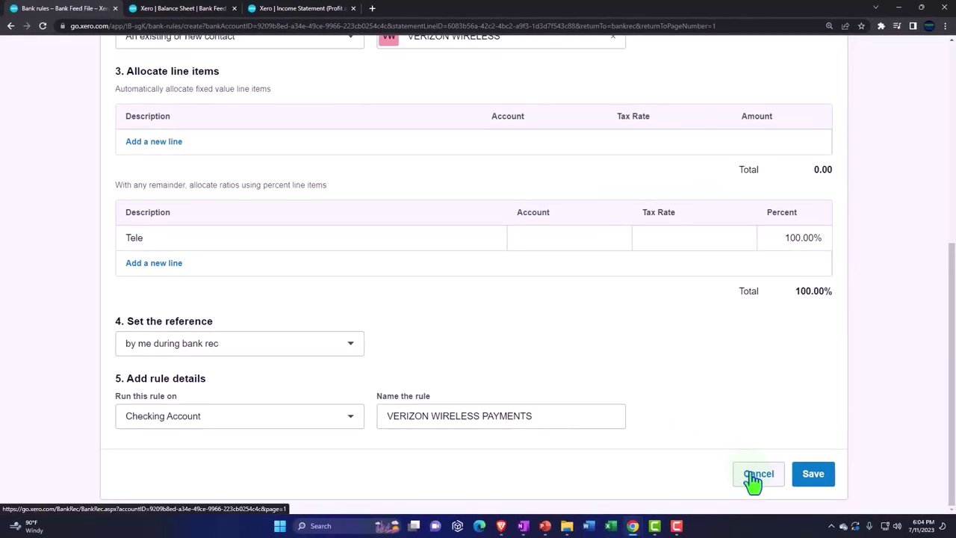
click(756, 475)
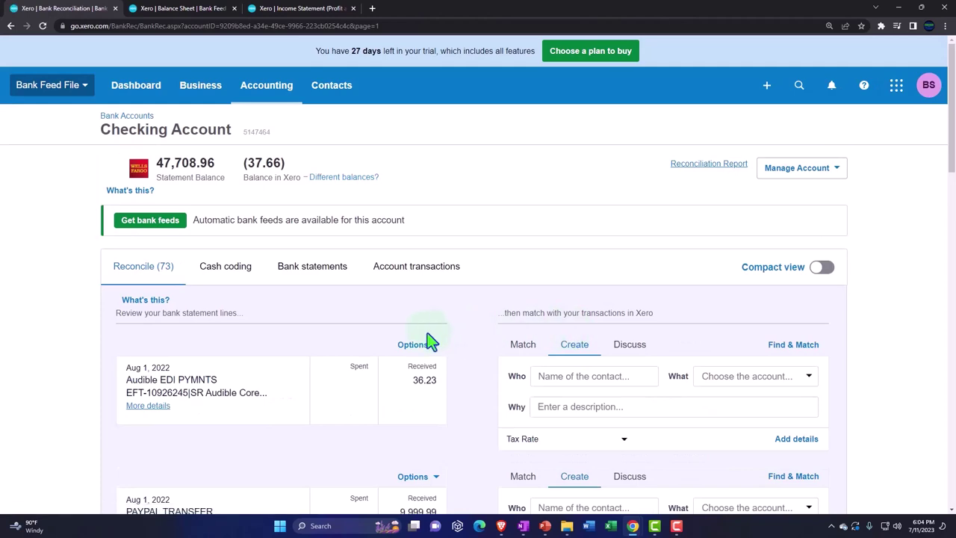
- Open the detailed transaction entry for the Aug 15 Verizon Wireless payment in the reconcile list
scroll(430, 338, down, 3)
scroll(431, 338, down, 8)
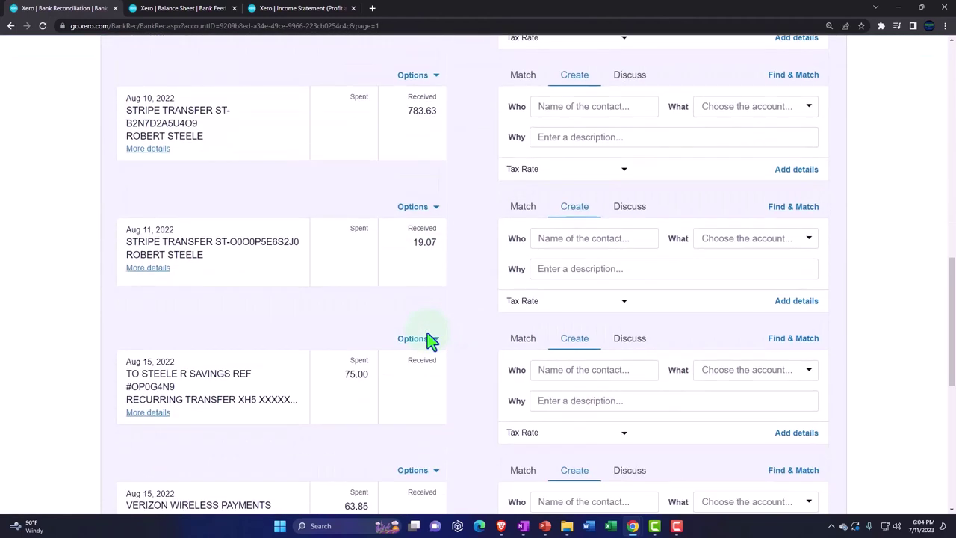
scroll(431, 341, down, 1)
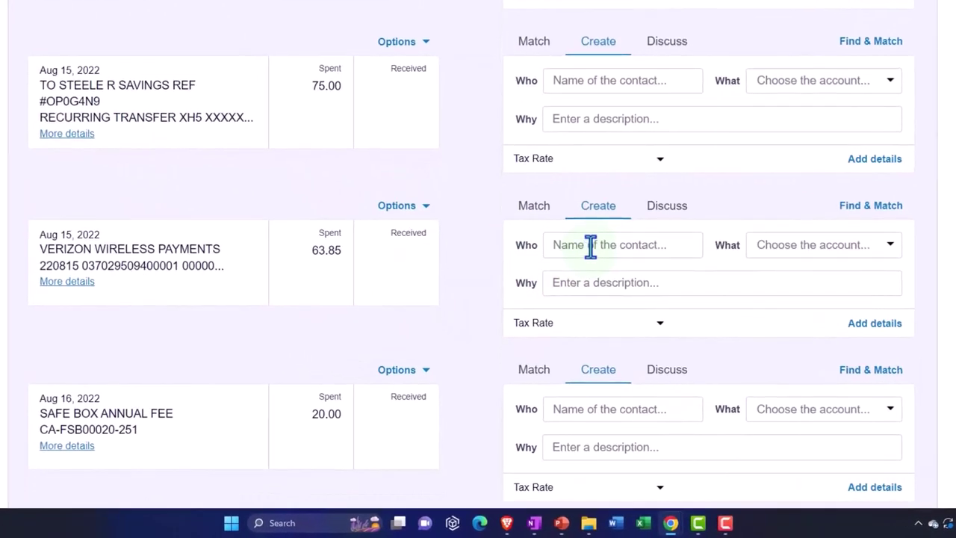
click(590, 247)
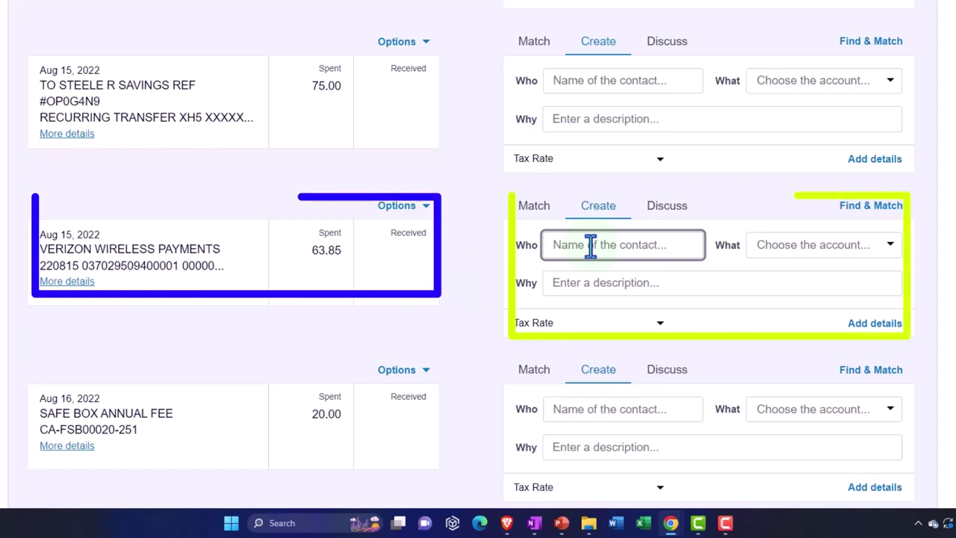
click(874, 326)
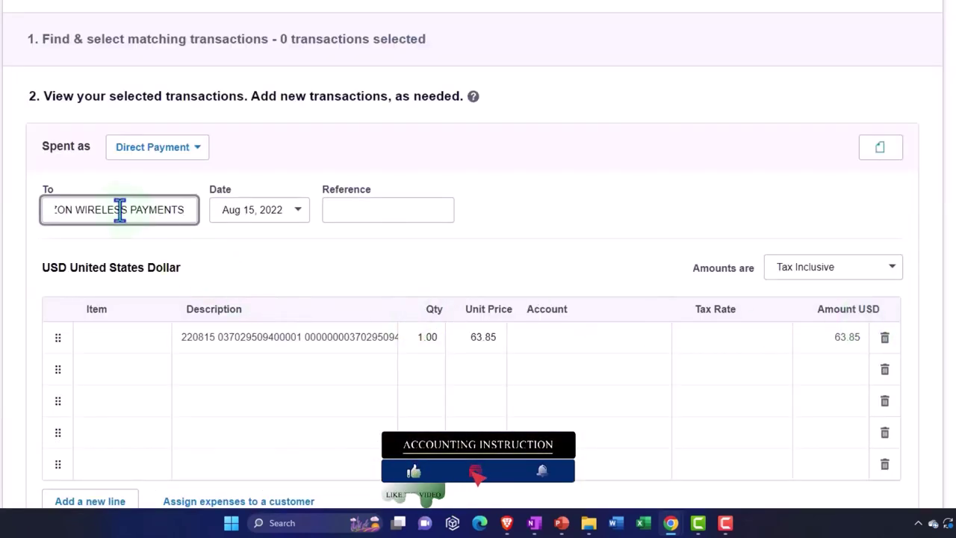
- Open the form for adding a new account from the account field of the Verizon Wireless payment's first line
key(Tab)
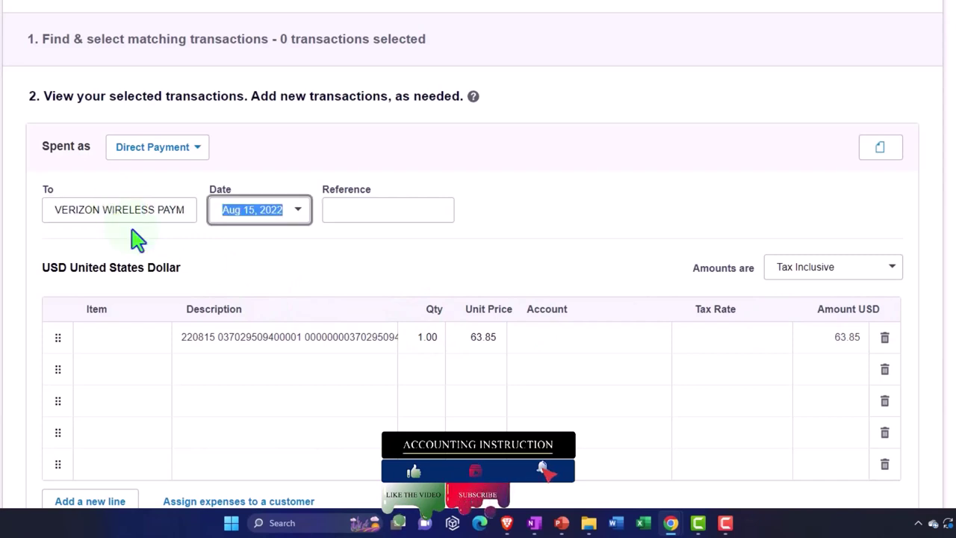
key(Tab)
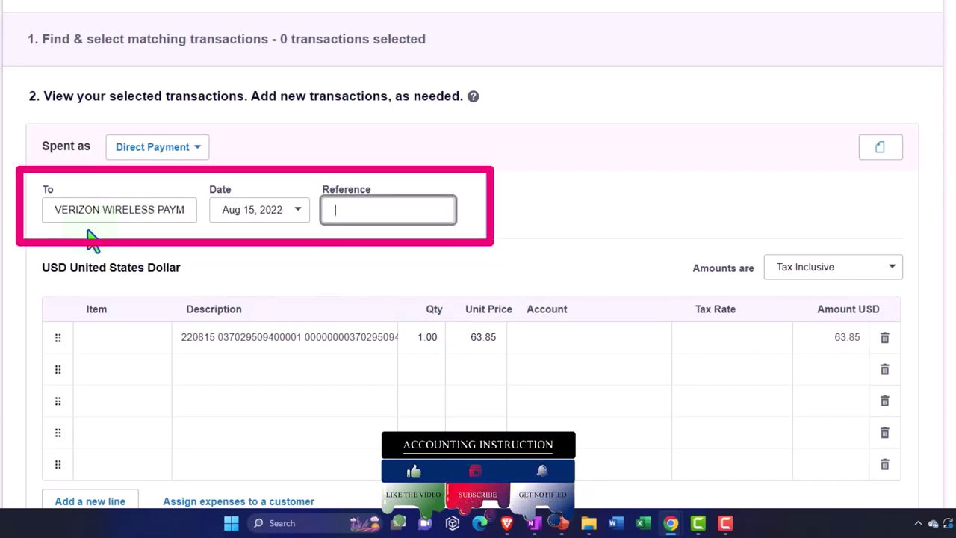
key(Tab)
key(Tab)
key(Tab)
key(Tab)
key(Tab)
key(Tab)
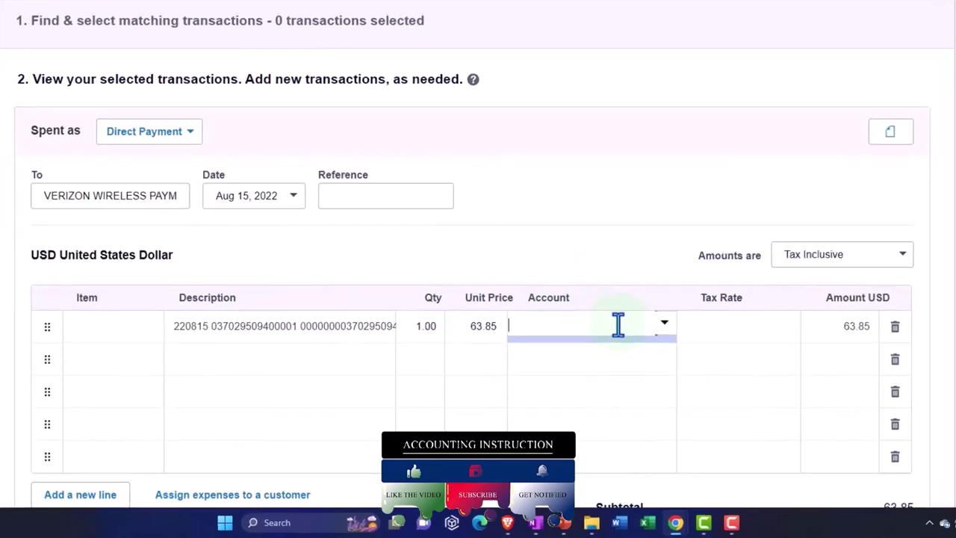
click(668, 327)
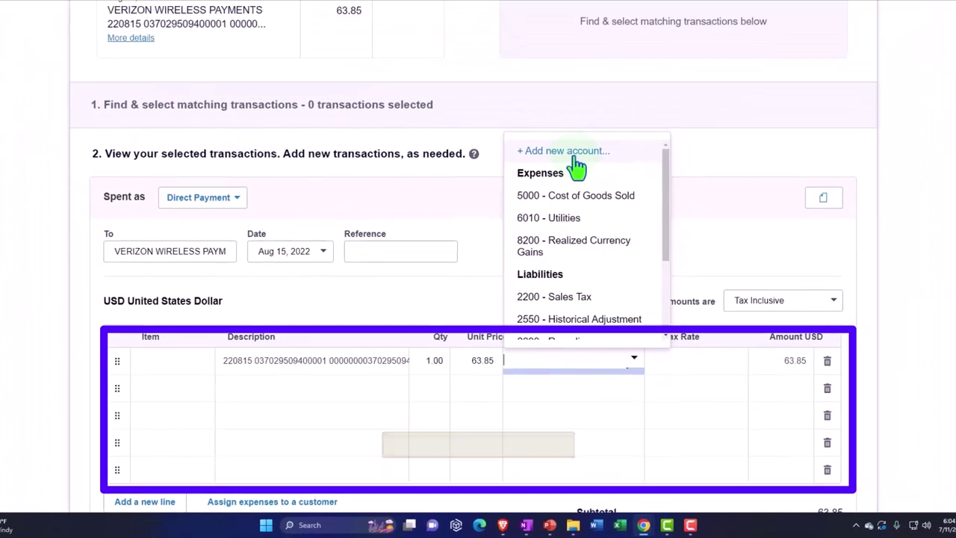
click(575, 157)
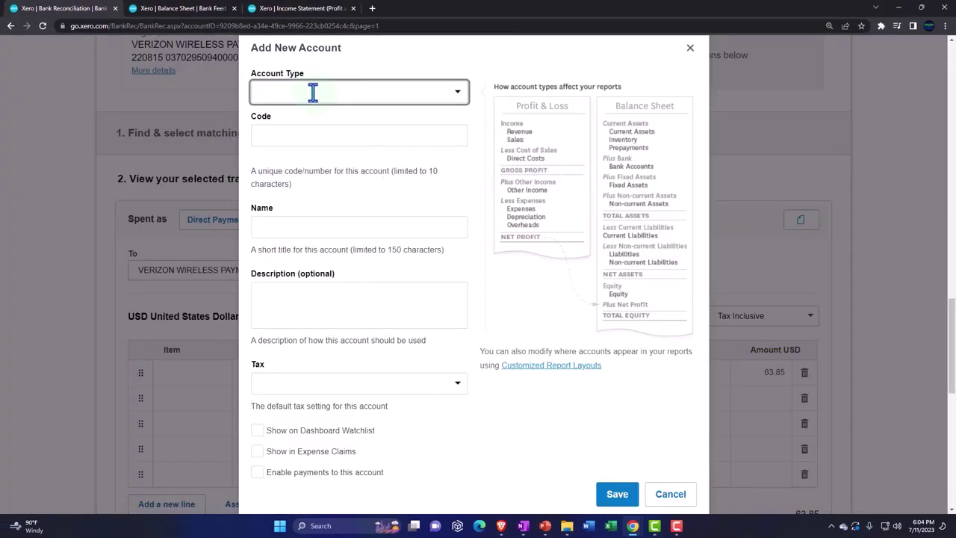
- Set the new account's type to Expense and its code to 6020
click(448, 94)
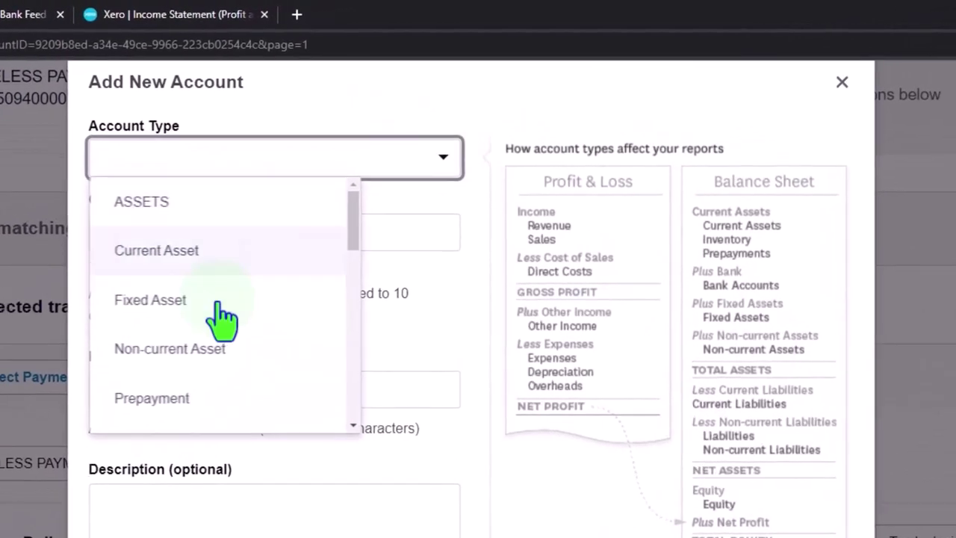
scroll(223, 320, down, 3)
text(ex)
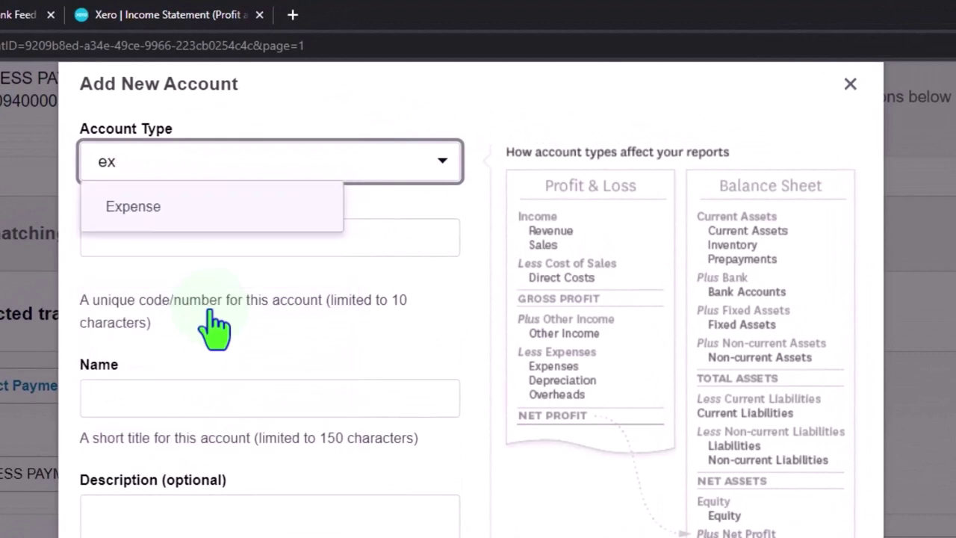
key(Tab)
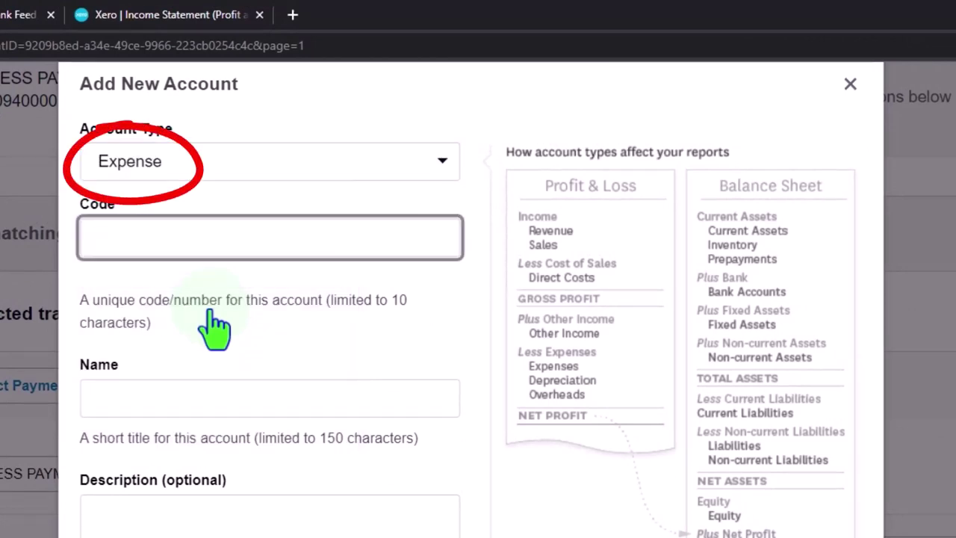
text(620)
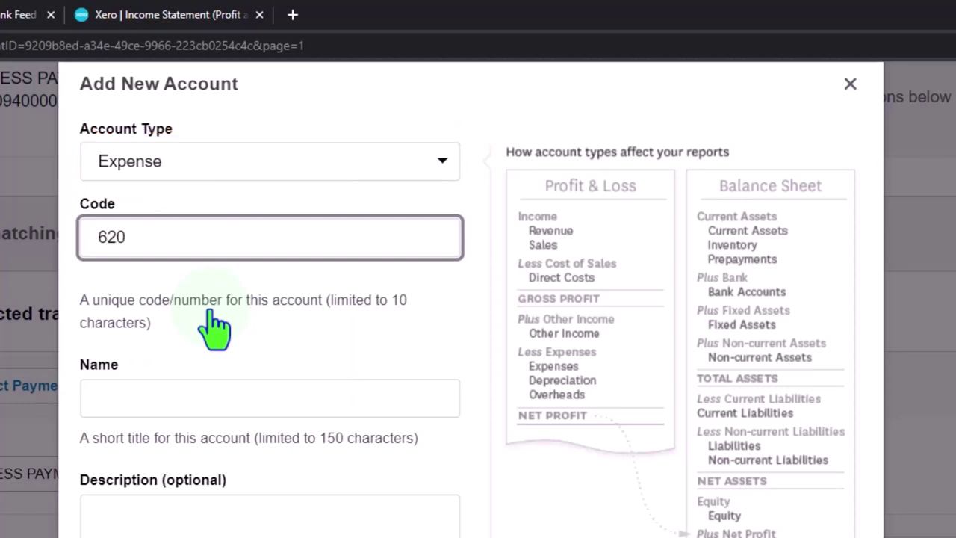
key(BackSpace)
key(BackSpace)
text(02)
- Name the new account Telephone and save it as the account of the Verizon Wireless payment line
click(118, 395)
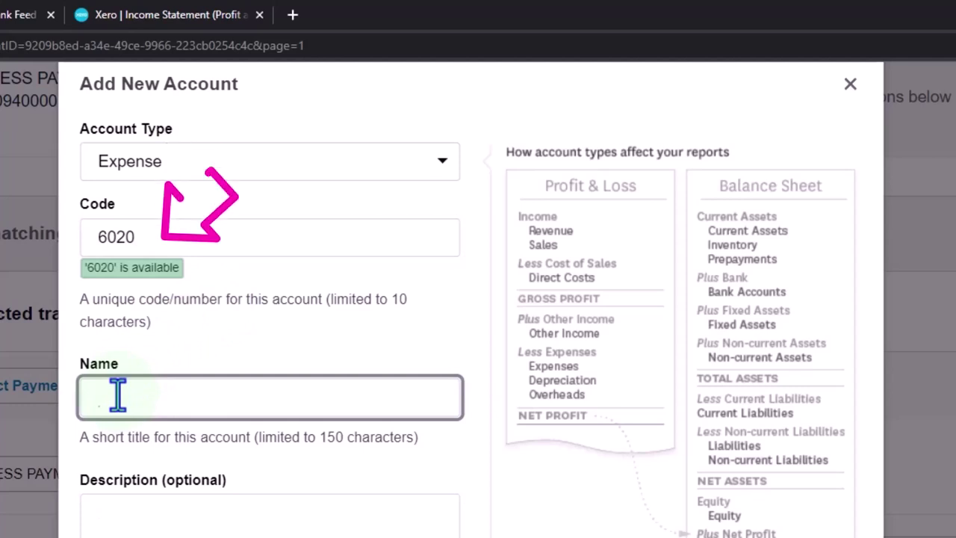
text(T3)
key(BackSpace)
text(e)
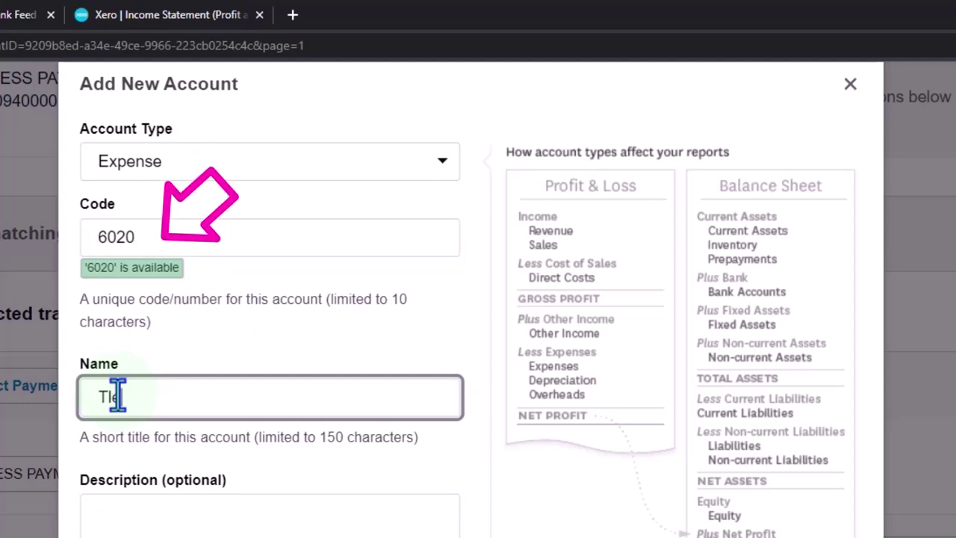
text(lephon)
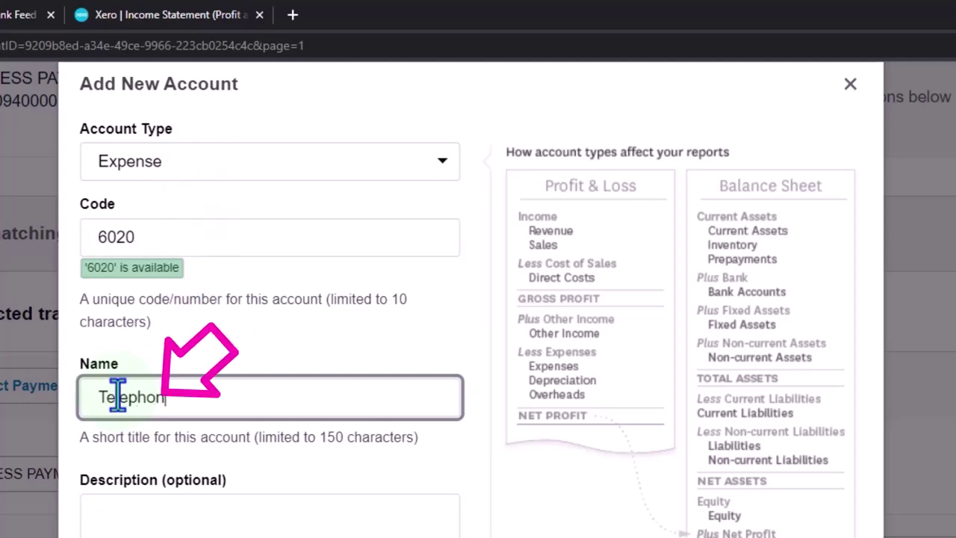
text(e)
key(Tab)
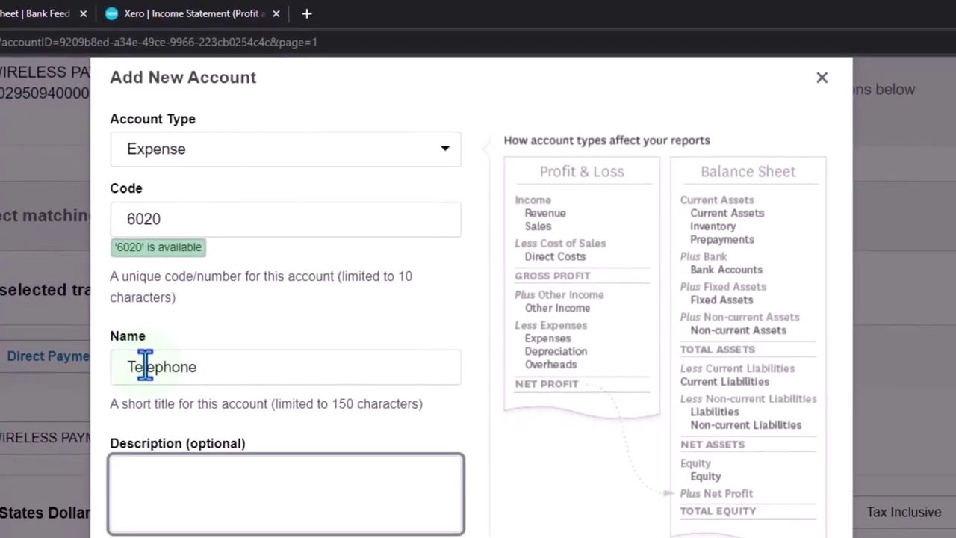
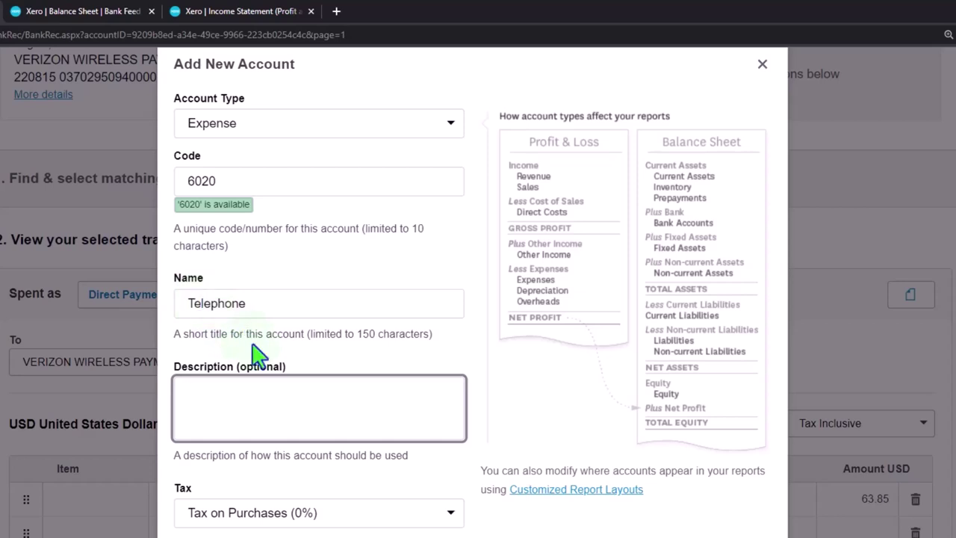
scroll(258, 357, down, 1)
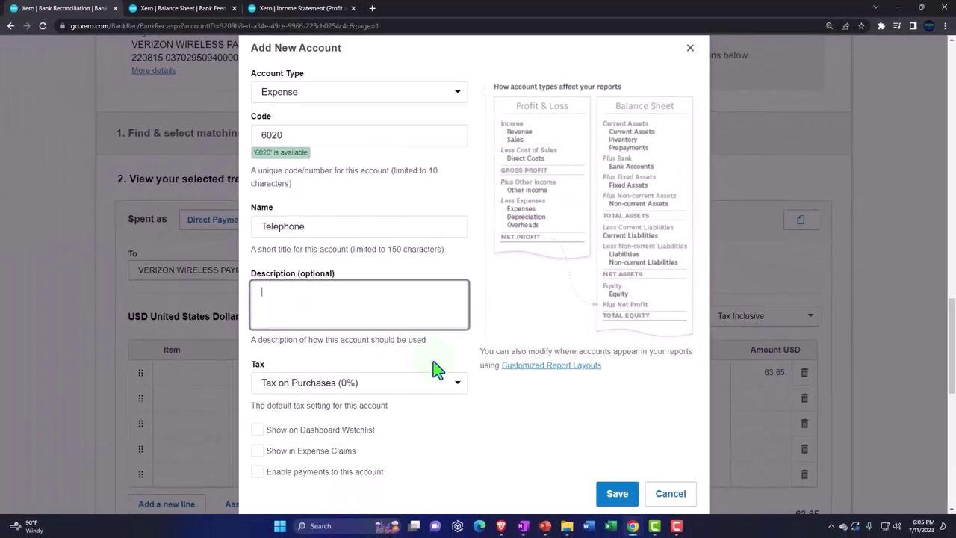
click(618, 494)
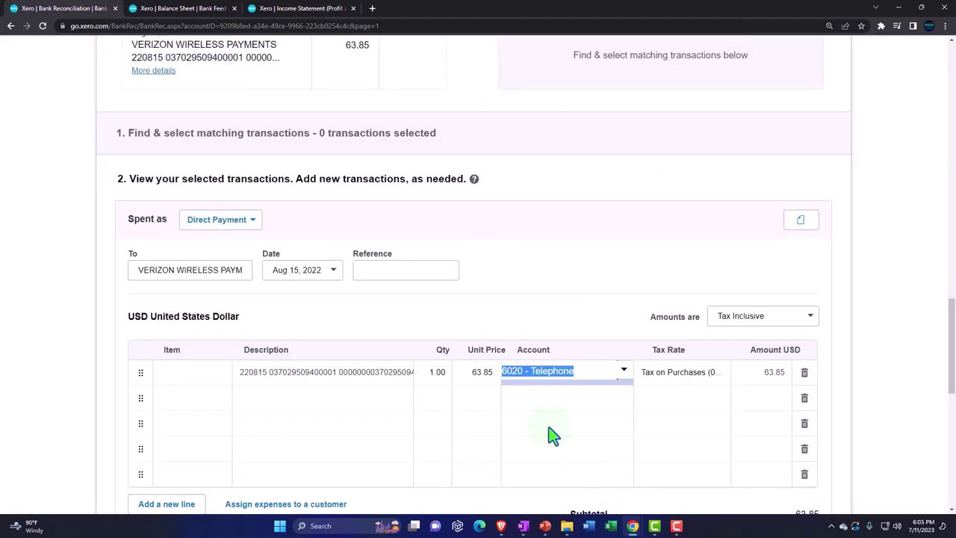
key(Tab)
key(Tab)
key(Tab)
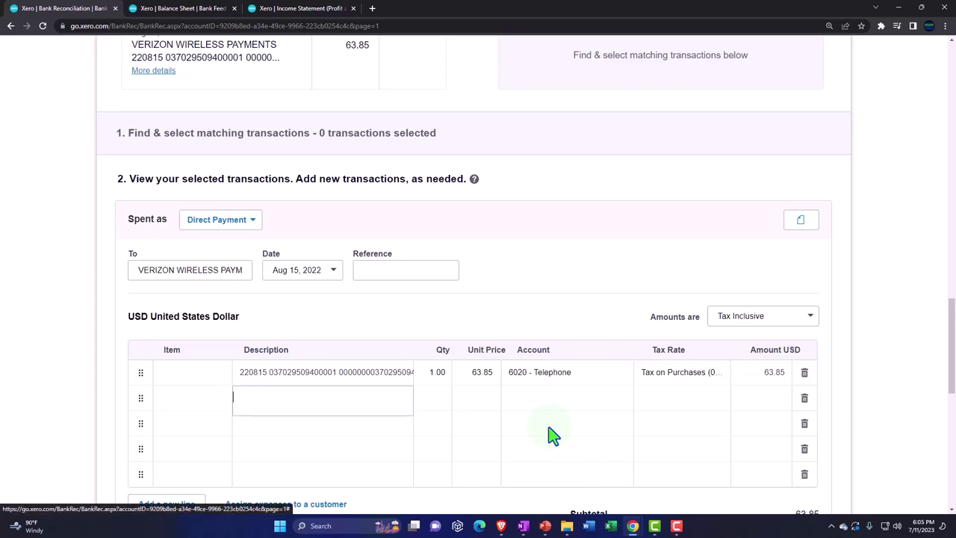
- Start creating a bank rule from the Aug 15 Verizon Wireless statement line
scroll(556, 433, down, 2)
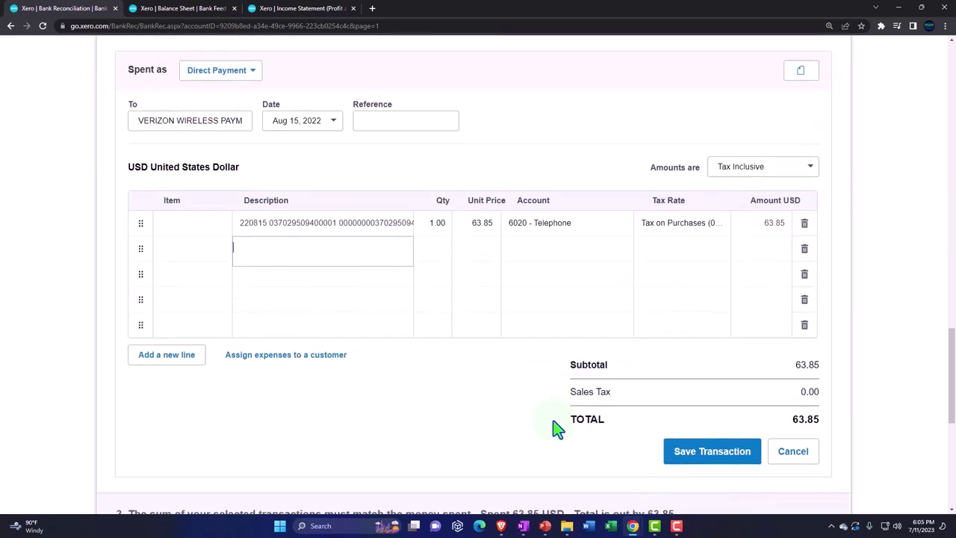
scroll(557, 429, up, 5)
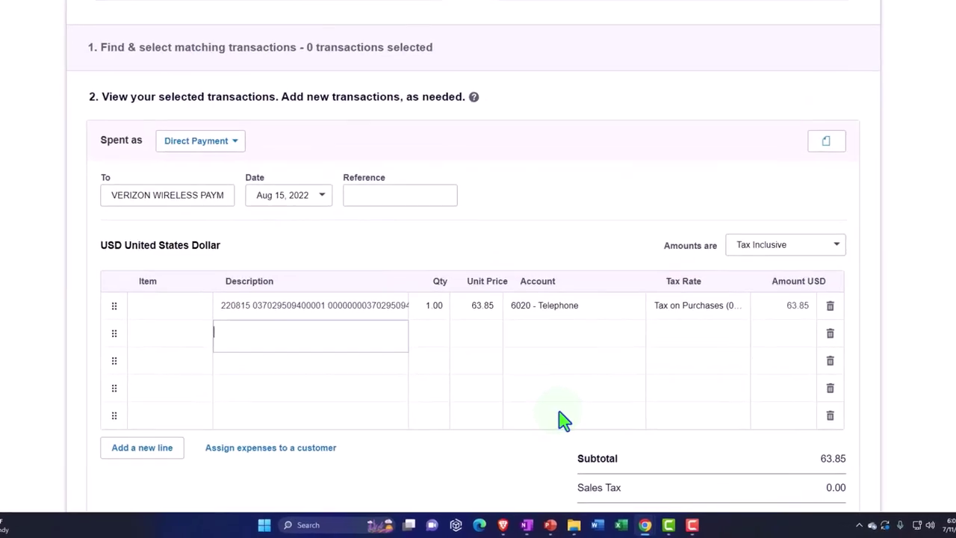
scroll(572, 409, down, 2)
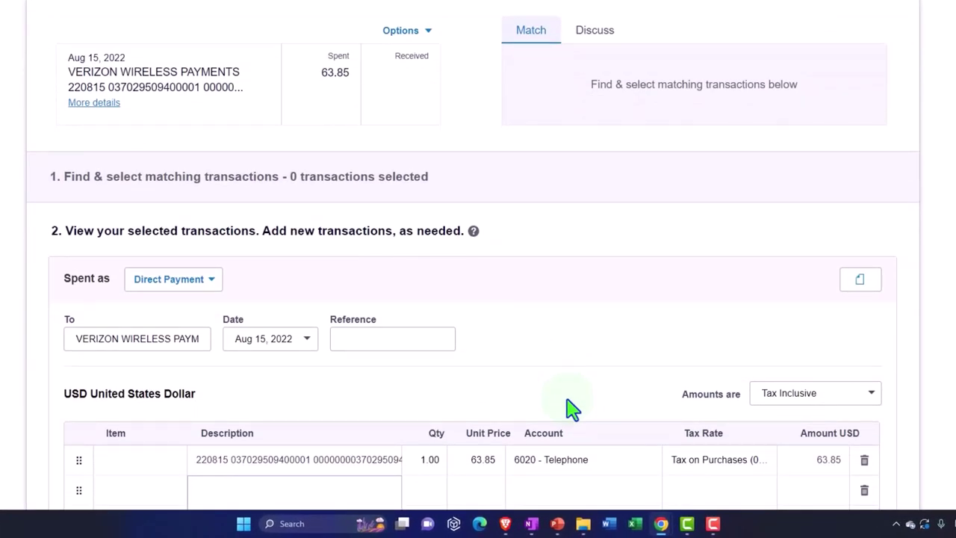
scroll(571, 409, up, 2)
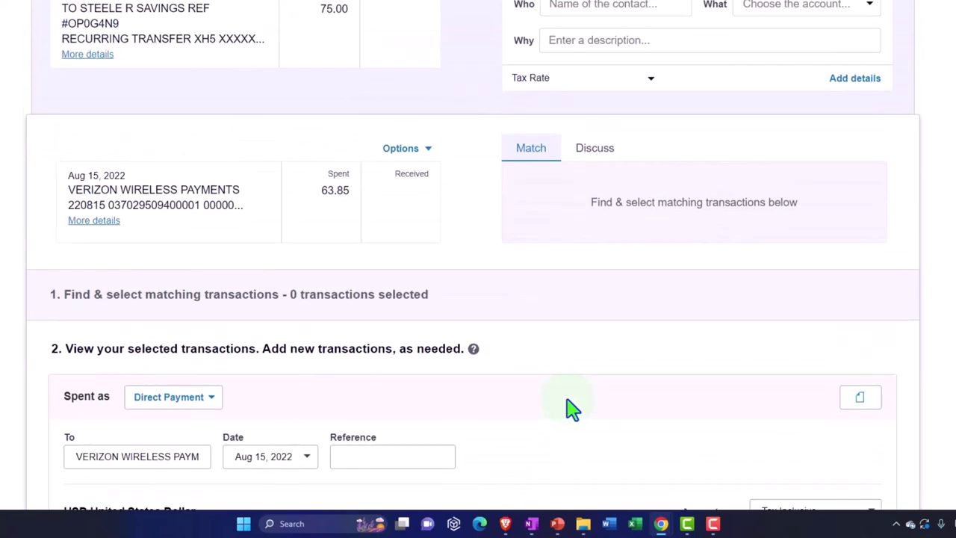
scroll(433, 160, down, 4)
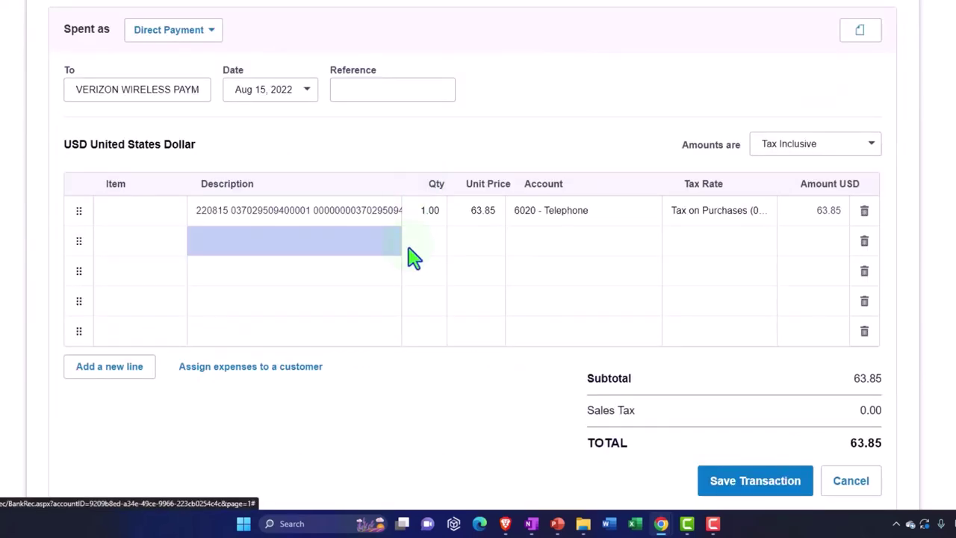
scroll(414, 261, up, 5)
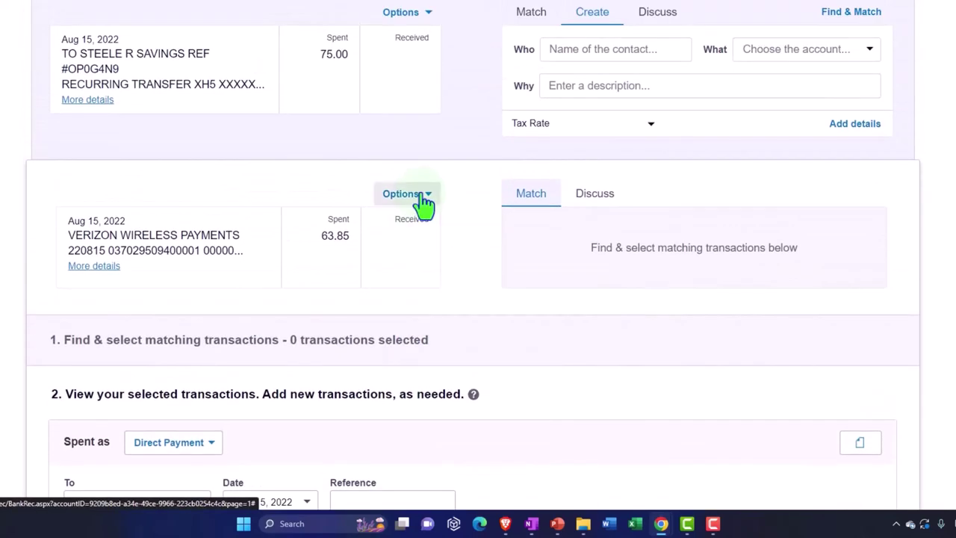
click(407, 194)
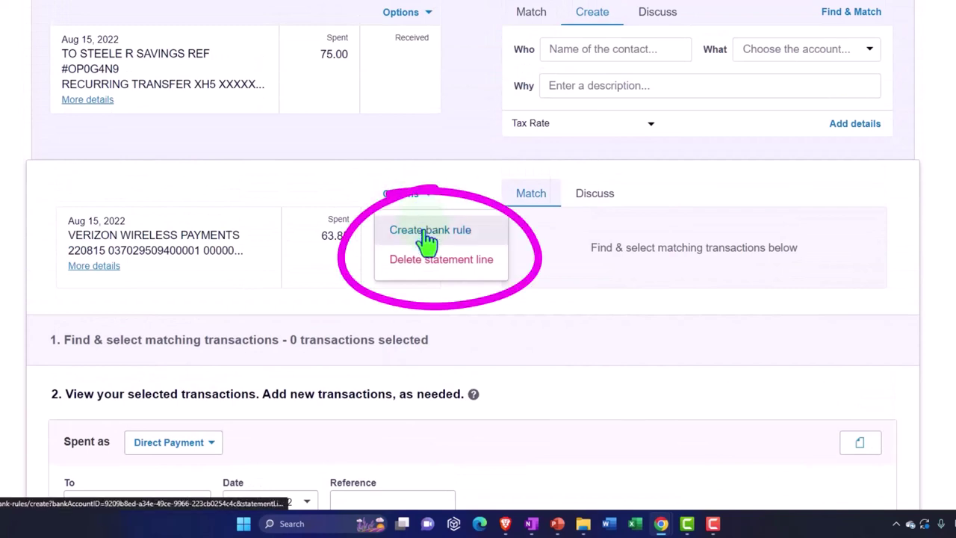
click(428, 231)
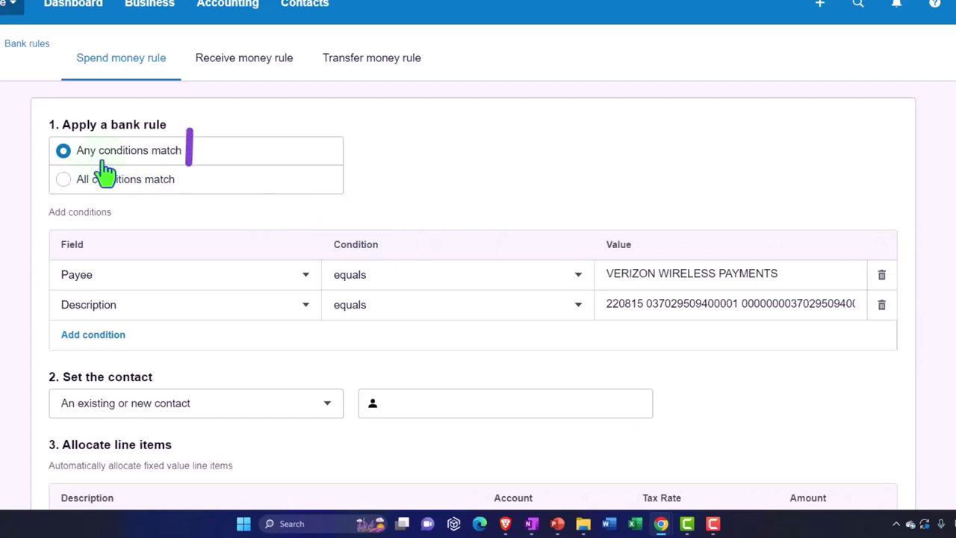
- Change the rule's Payee condition to Any text field contains VERIZON WIRELESS, and delete the Description condition
click(303, 286)
click(188, 467)
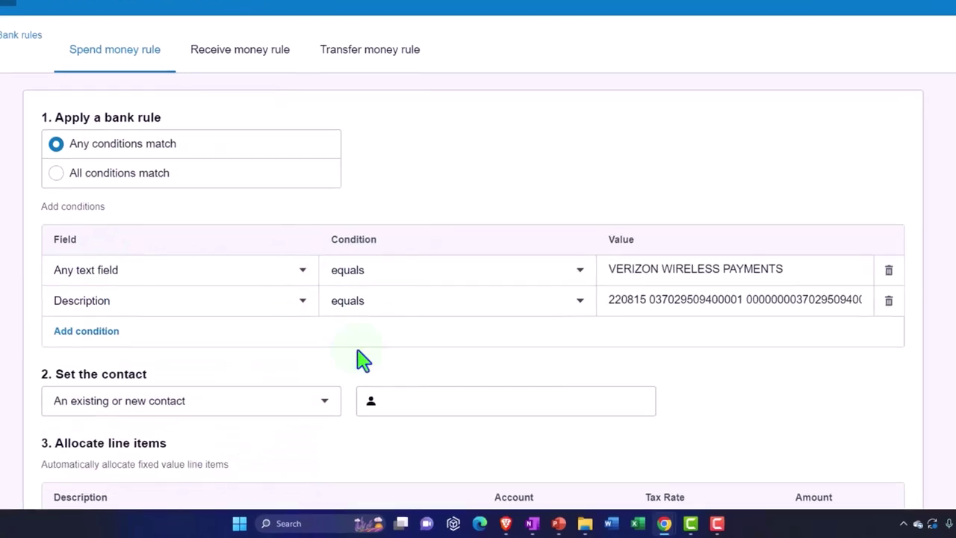
click(542, 284)
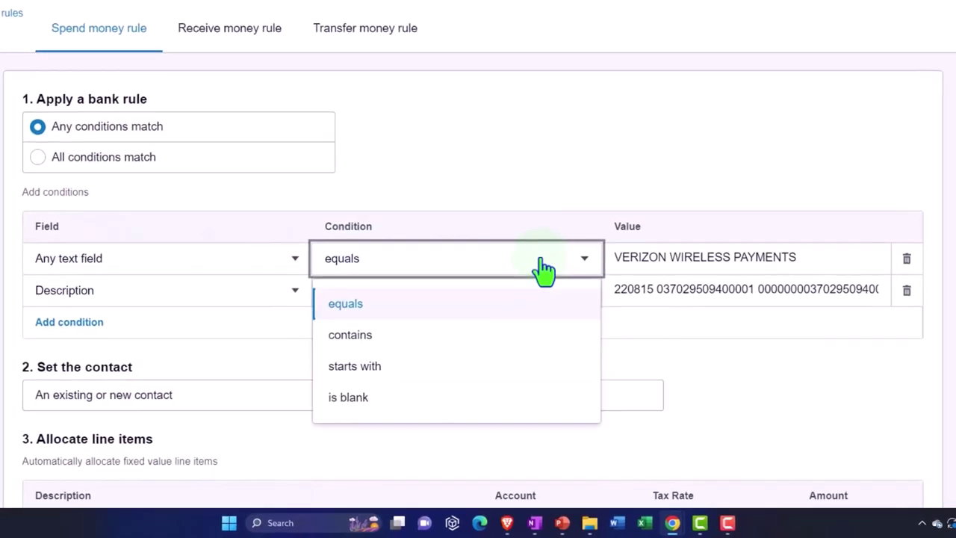
click(450, 338)
triple_click(827, 258)
click(826, 257)
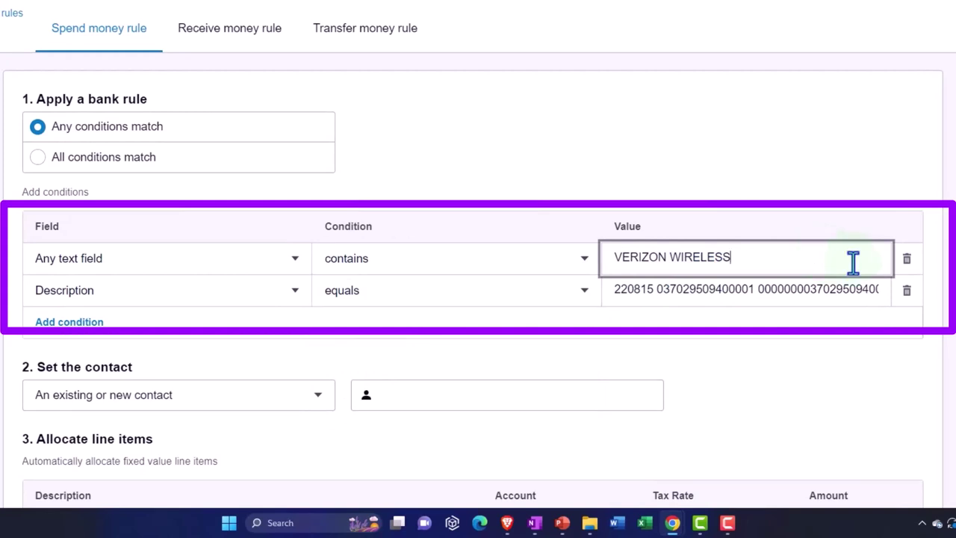
drag(767, 253, 635, 255)
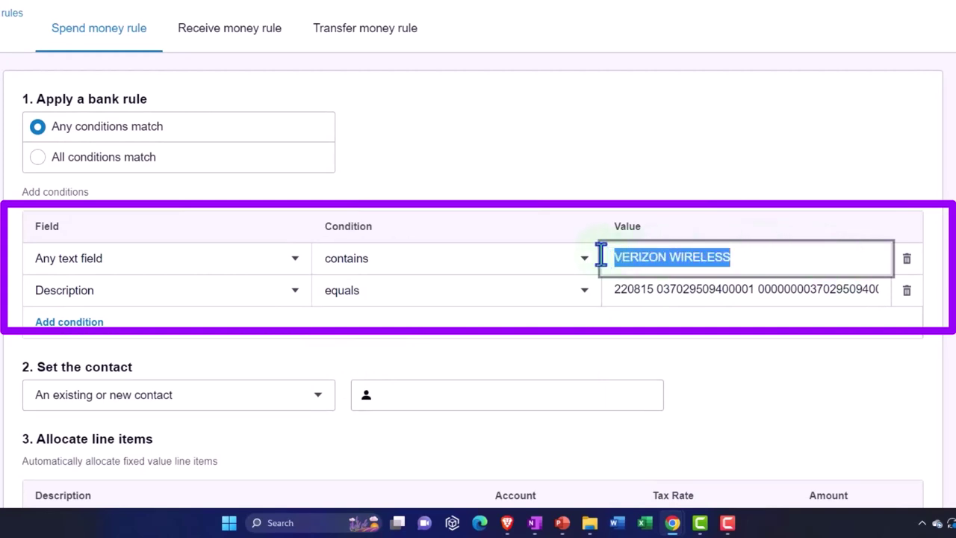
click(906, 297)
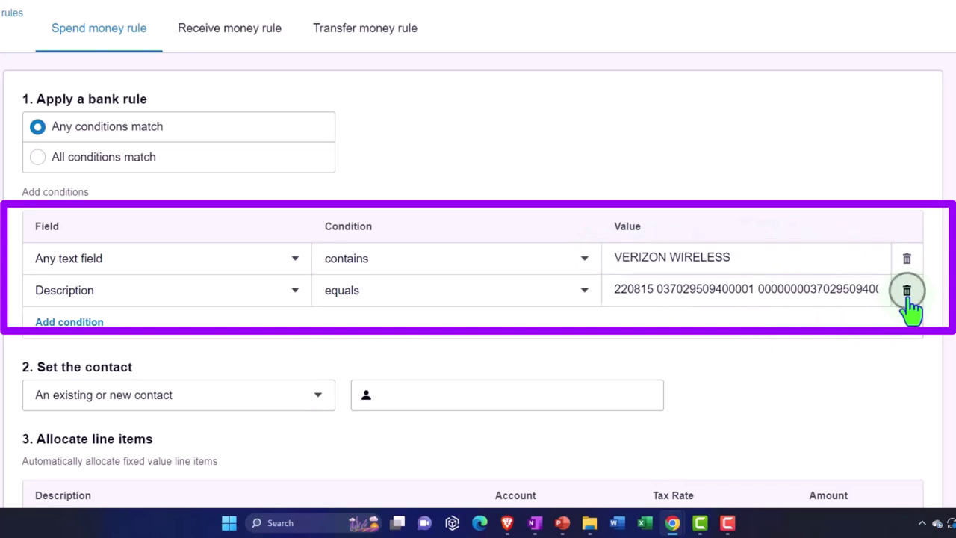
- Set the rule's contact to the existing contact VERIZON WIRELESS
scroll(859, 314, down, 2)
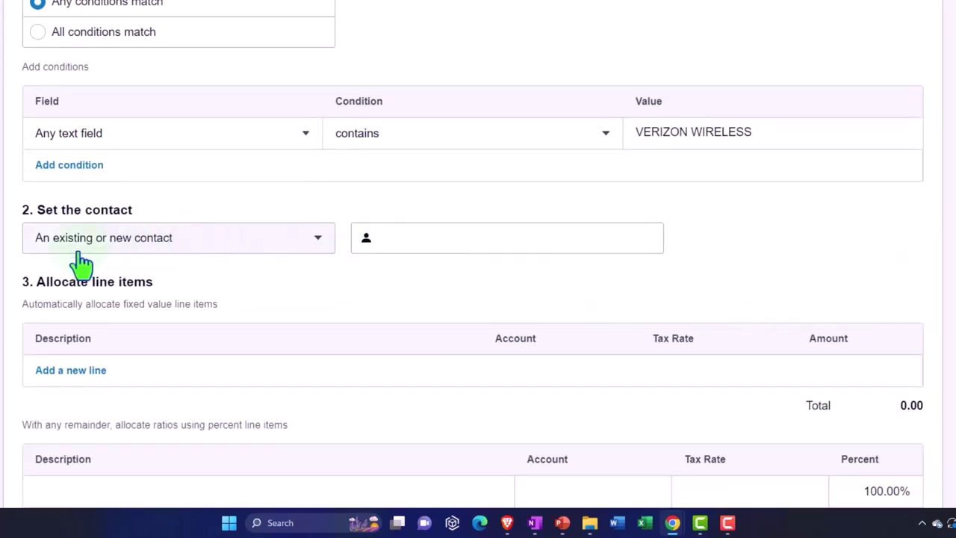
click(431, 241)
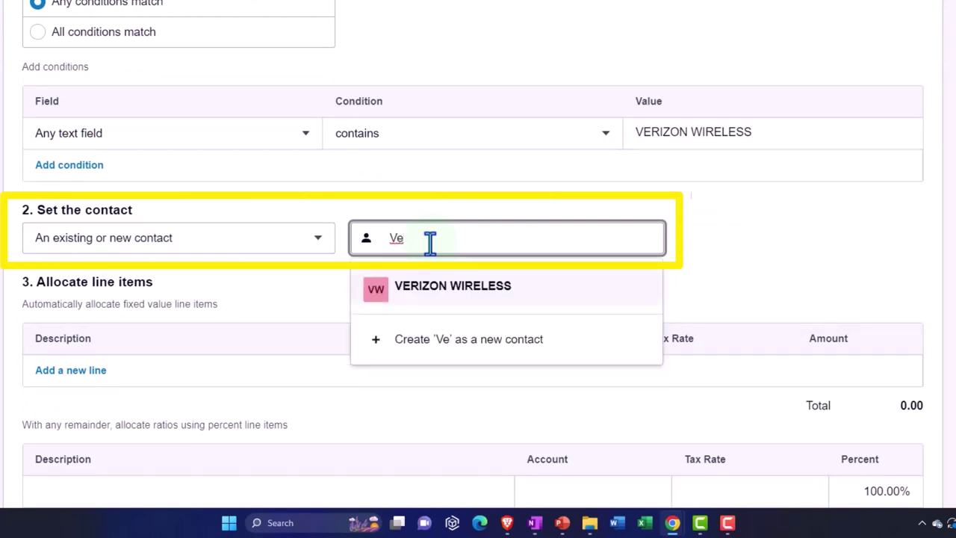
click(433, 288)
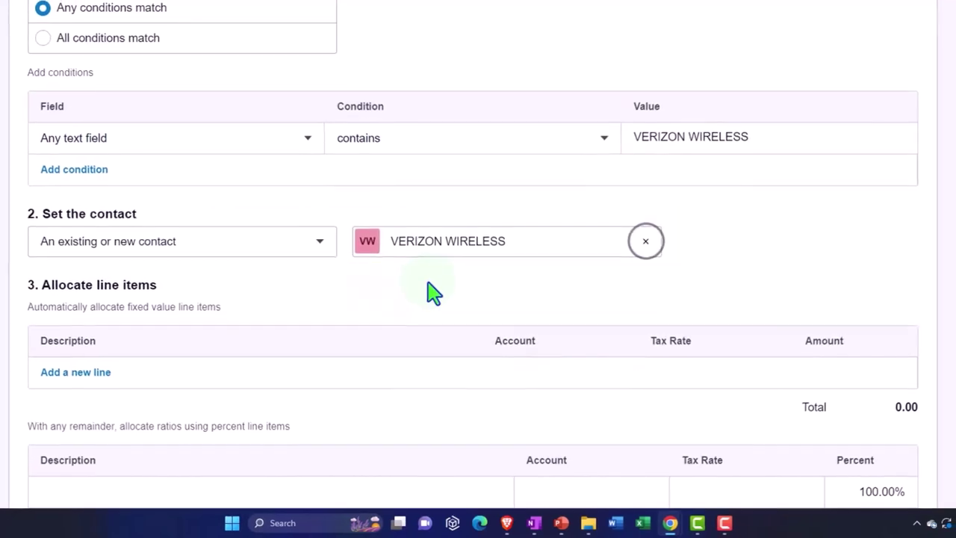
- Allocate the rule's 100% remainder line to the 6020 - Telephone account, leaving its description blank
scroll(433, 291, down, 2)
click(201, 375)
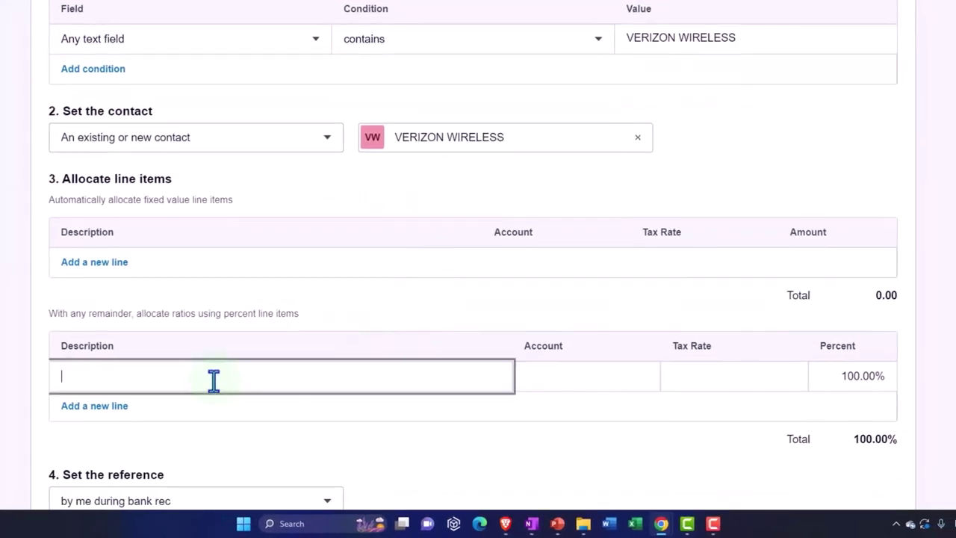
key(Tab)
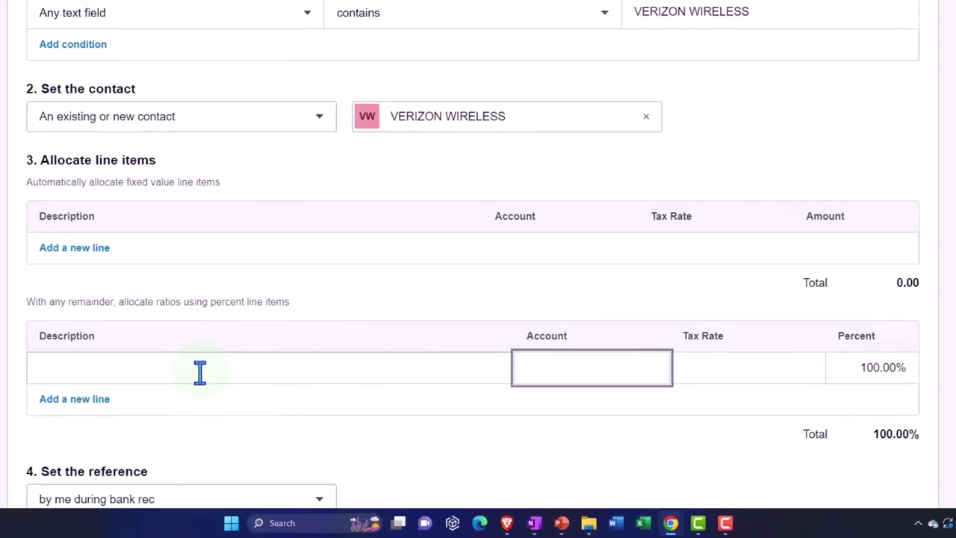
text(te)
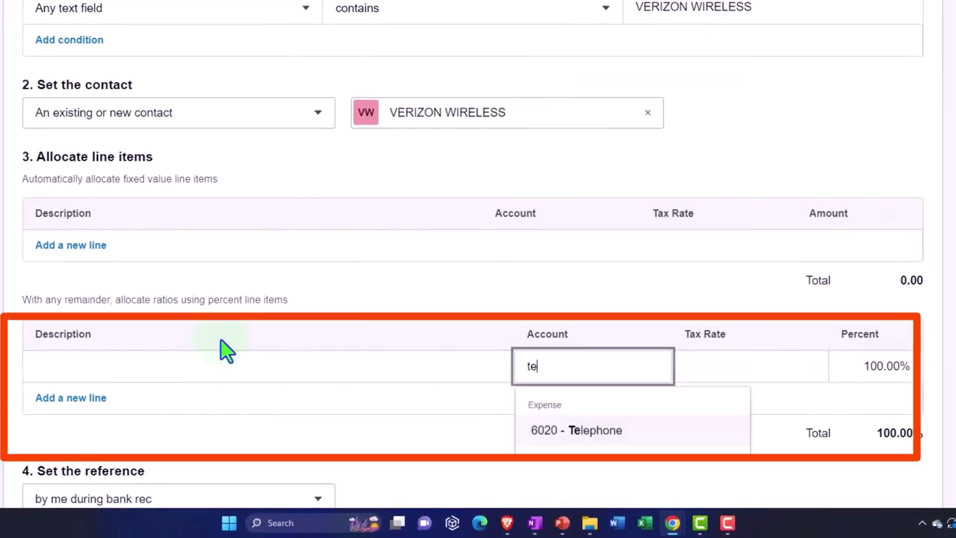
click(594, 433)
key(Tab)
key(Tab)
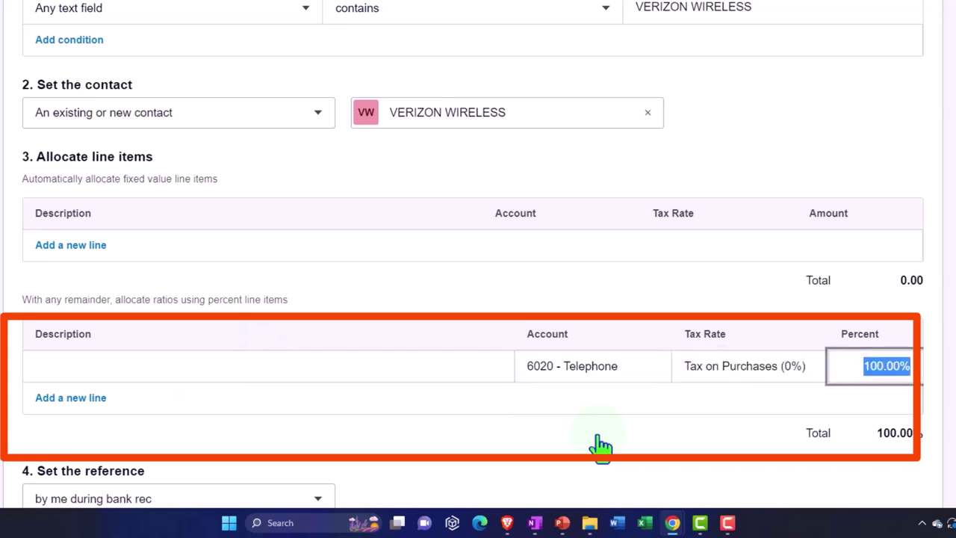
- Set the rule's reference to come from the Reference and save the rule
scroll(601, 444, down, 3)
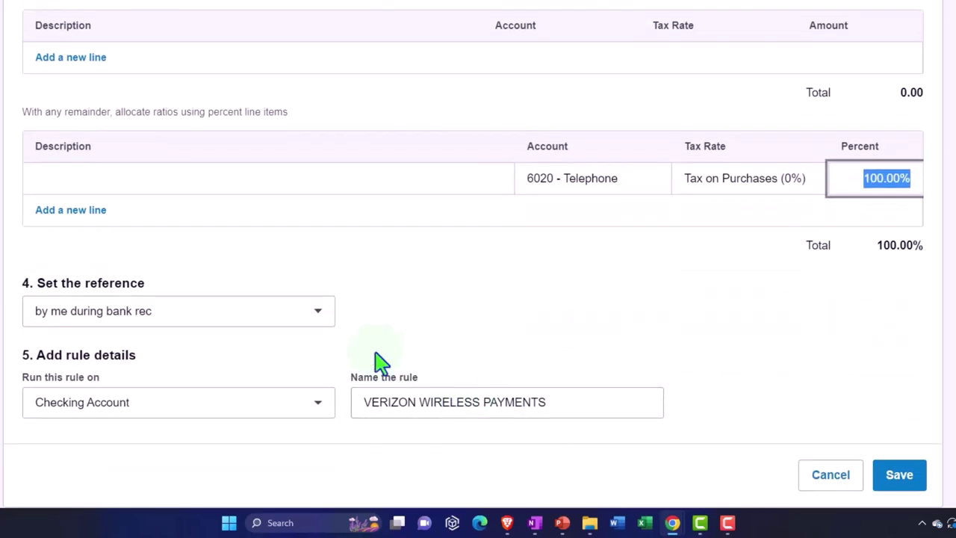
click(331, 319)
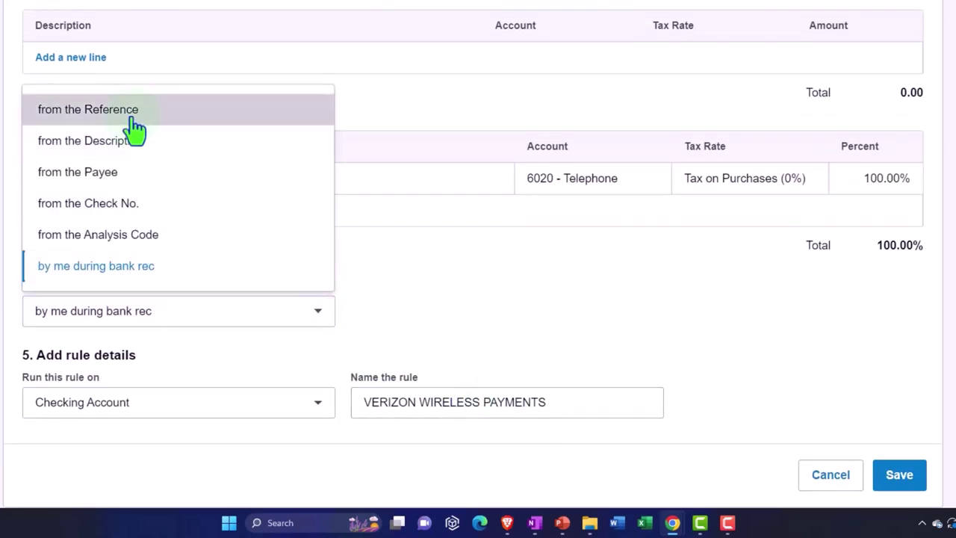
click(134, 119)
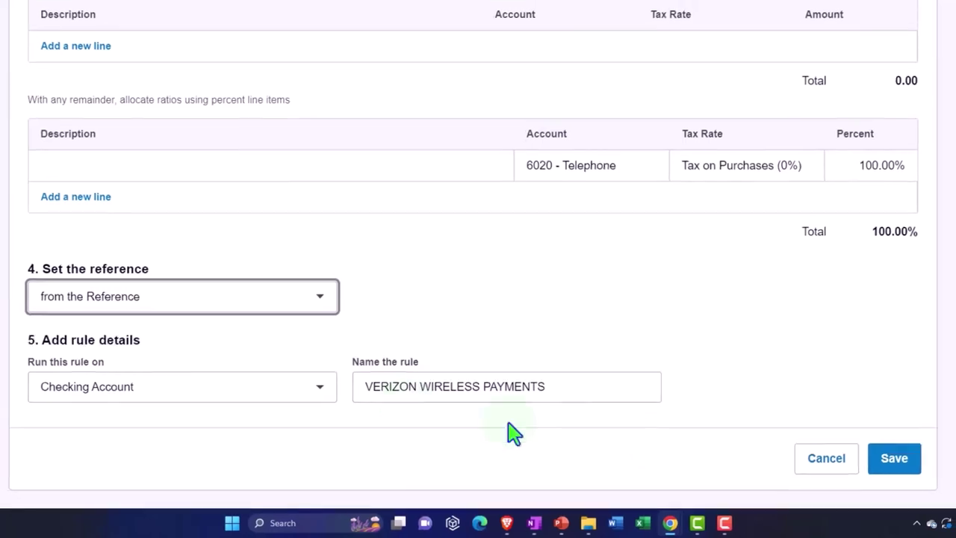
click(900, 457)
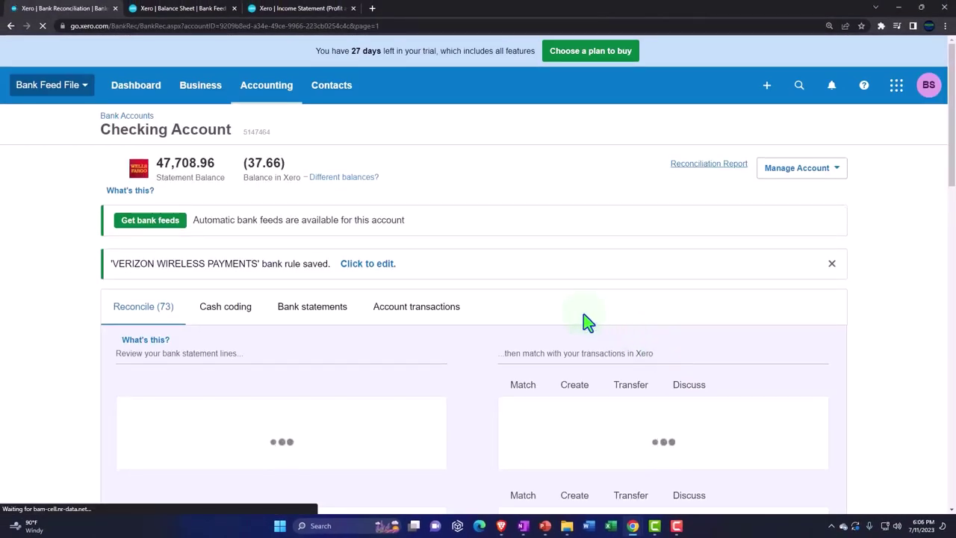
- Reconcile the Aug 15, 2022 Verizon Wireless statement line using the VERIZON WIRELESS PAYMENTS rule
scroll(525, 304, down, 2)
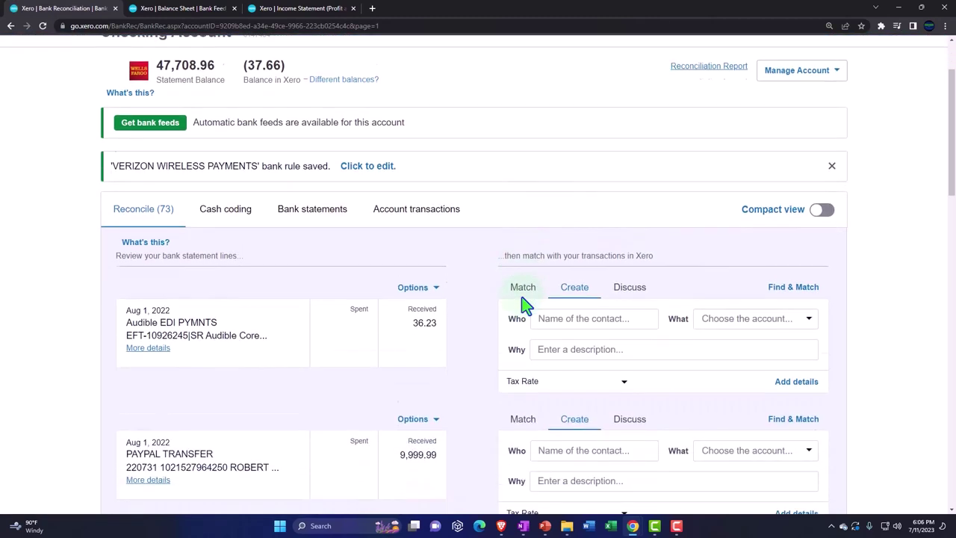
scroll(524, 304, down, 10)
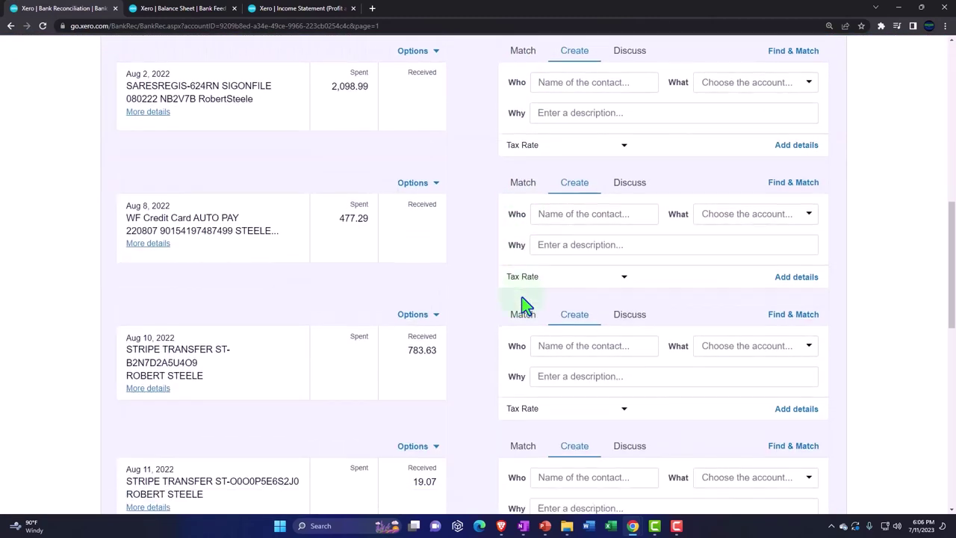
scroll(524, 306, down, 2)
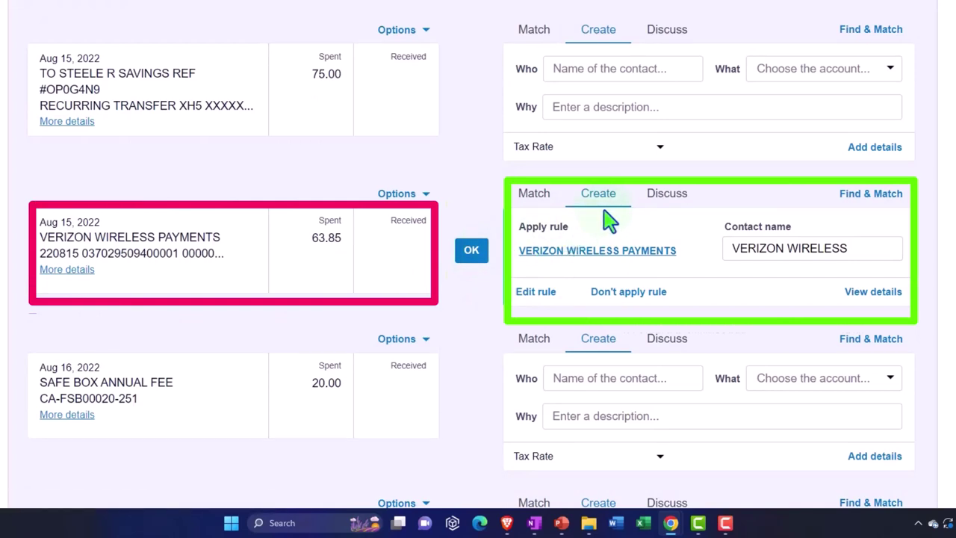
click(472, 251)
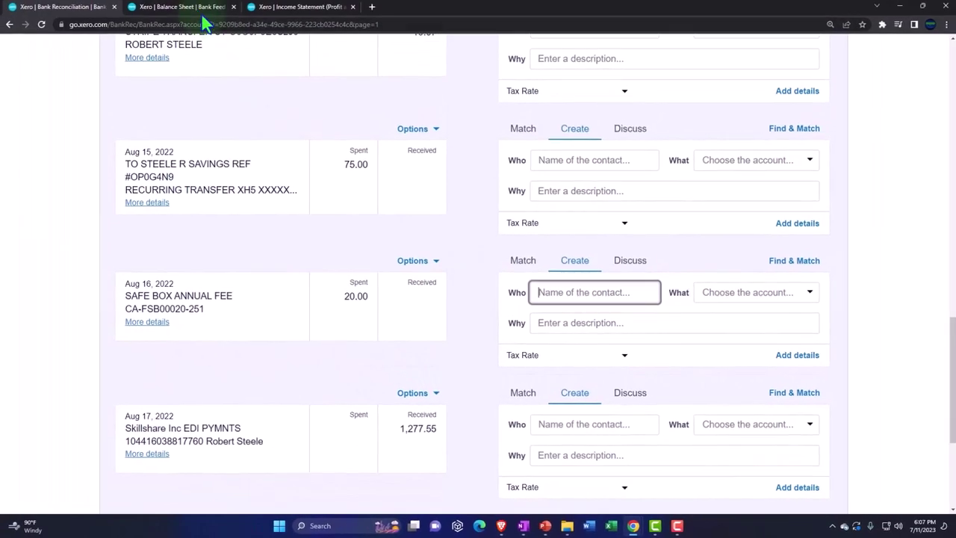
- Update the Balance Sheet report and examine the transactions behind its Checking Account amount
click(195, 9)
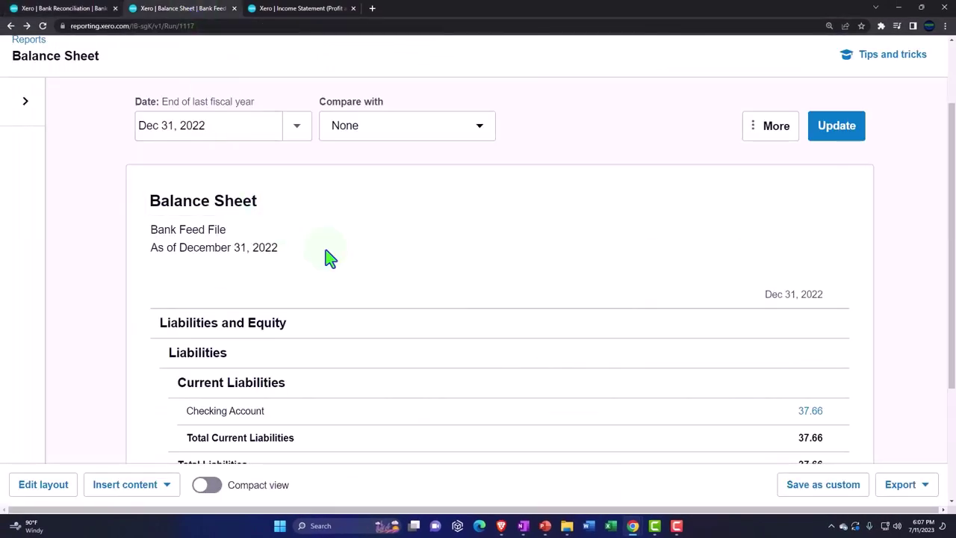
click(850, 123)
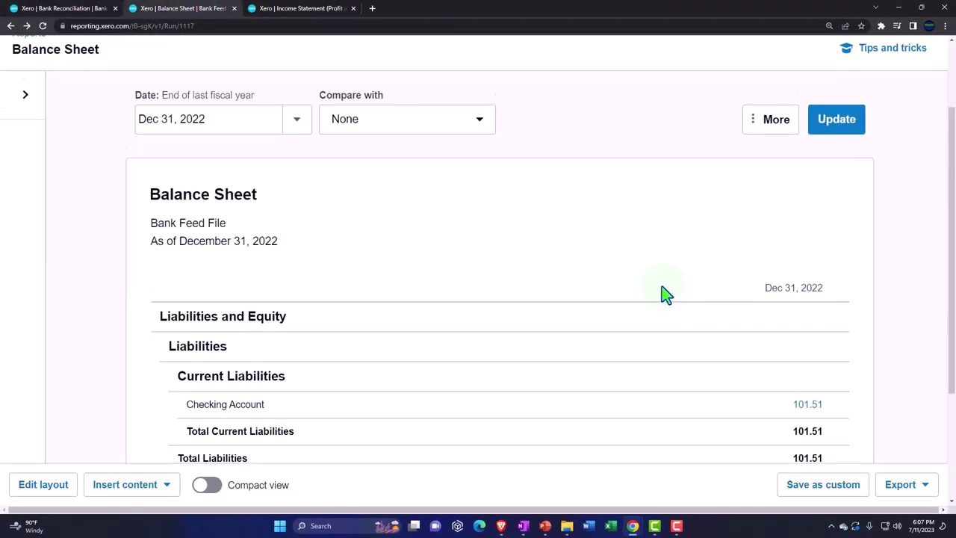
scroll(663, 284, down, 3)
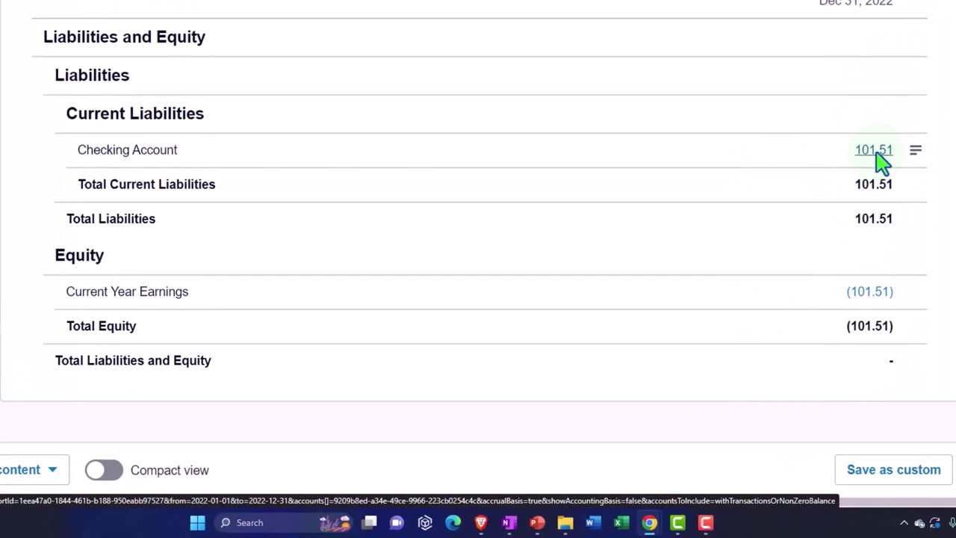
click(875, 152)
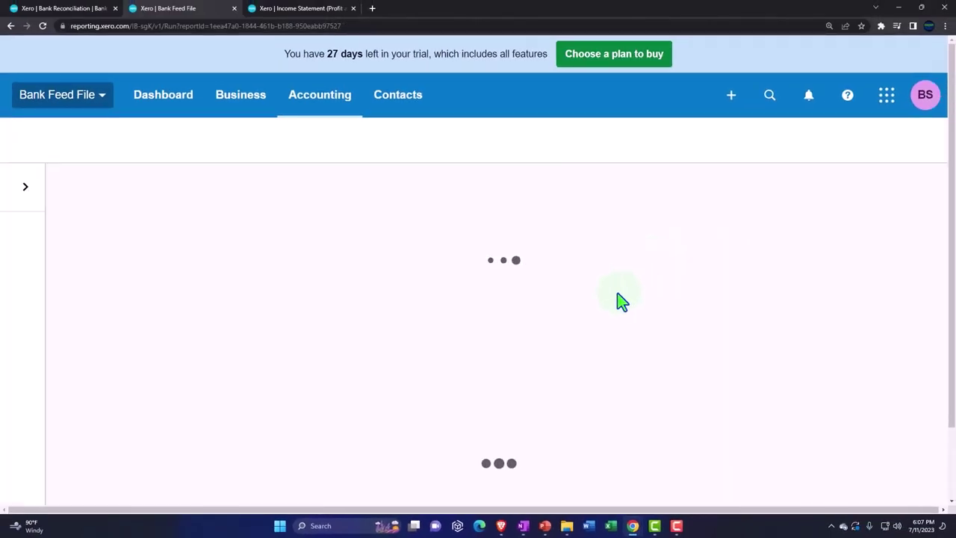
scroll(622, 300, down, 2)
key(ctrl+plus)
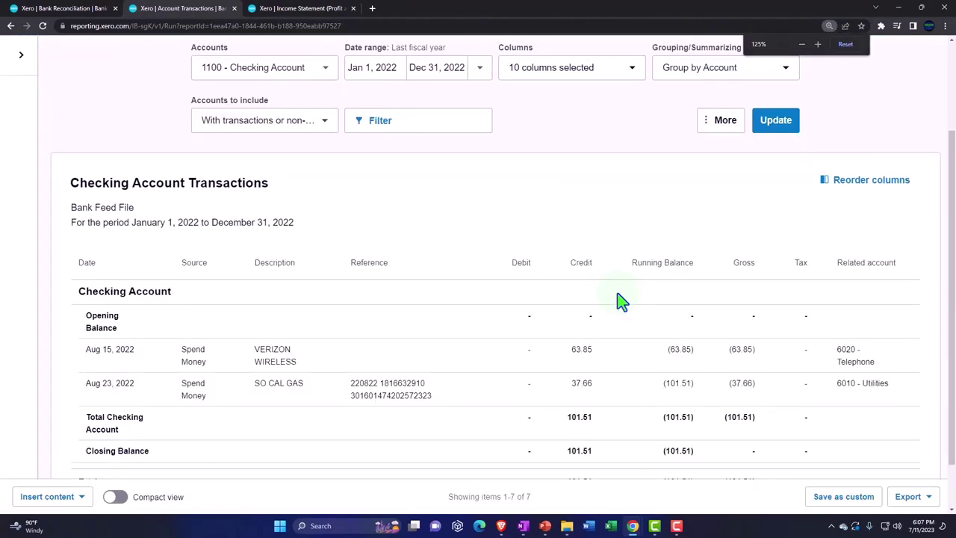
scroll(622, 300, down, 1)
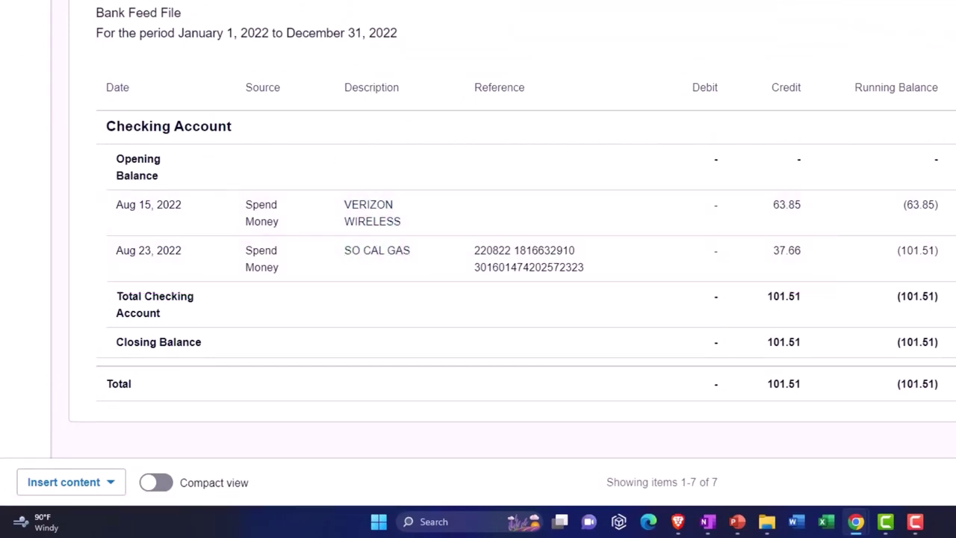
- Return to the Balance Sheet and update the Income Statement (Profit and Loss) report
key(F5)
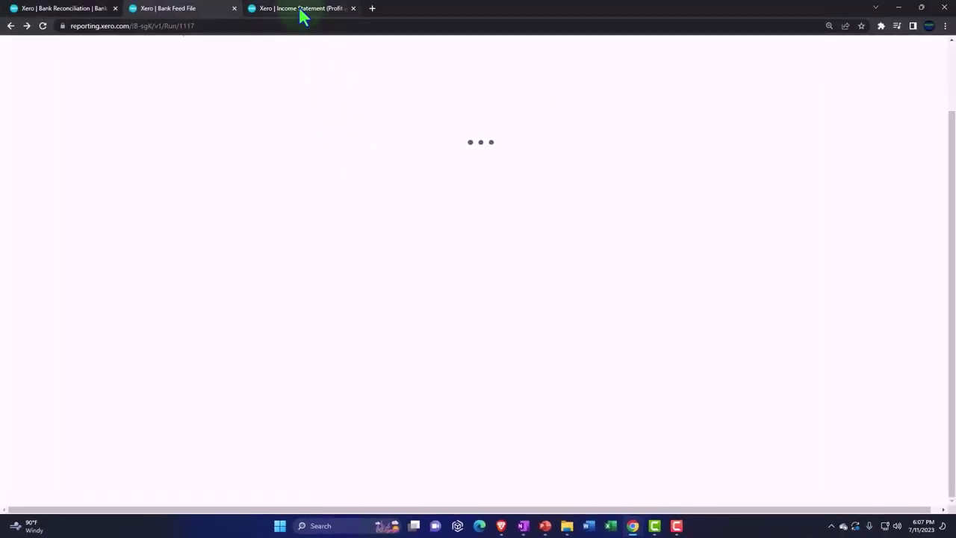
click(774, 120)
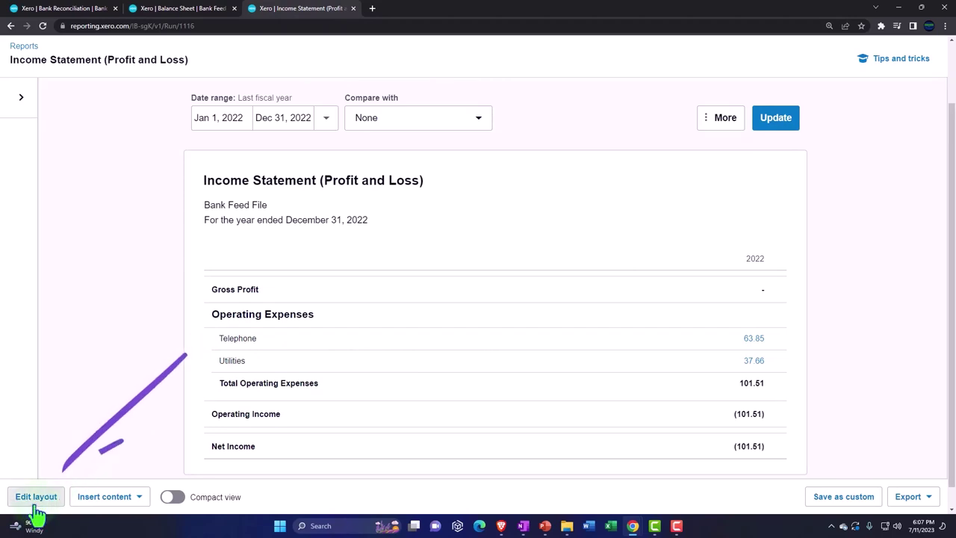
click(35, 502)
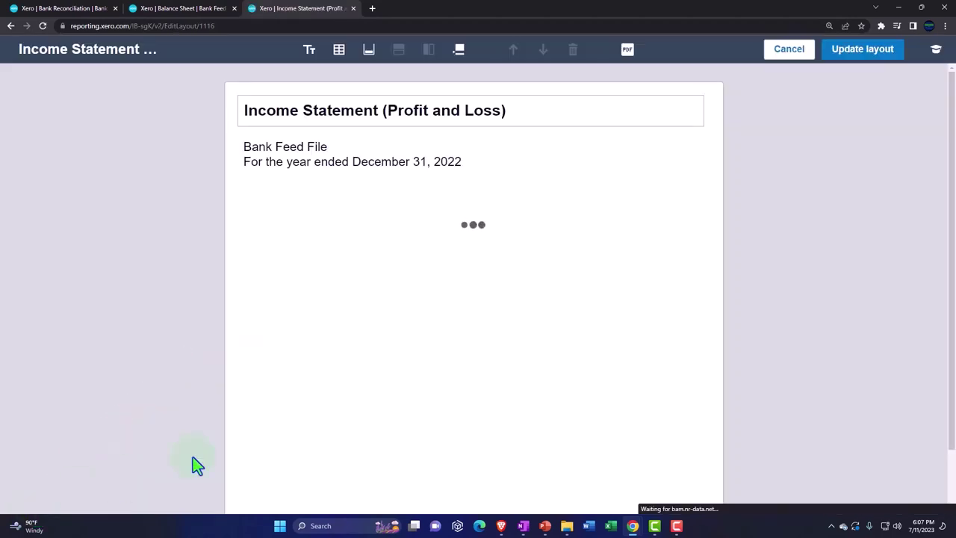
scroll(298, 388, down, 1)
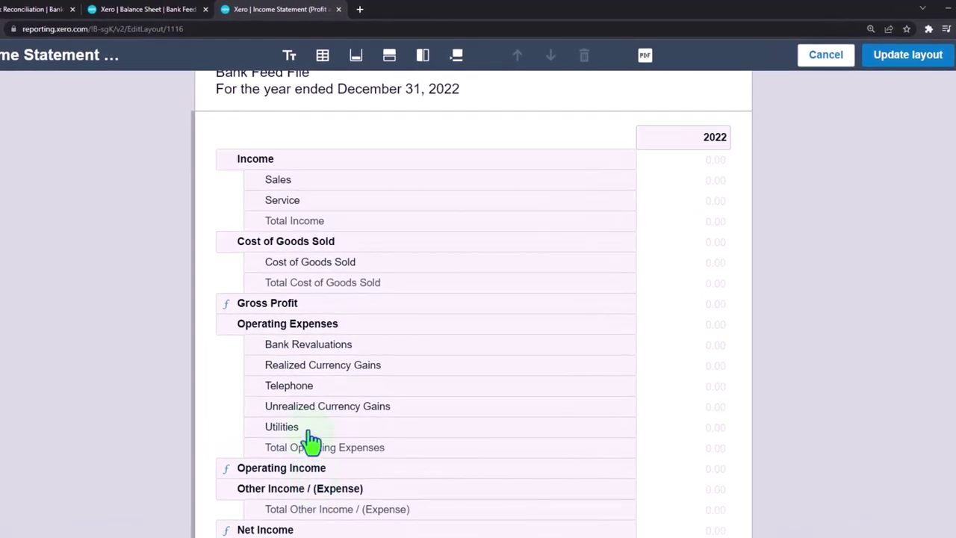
click(310, 431)
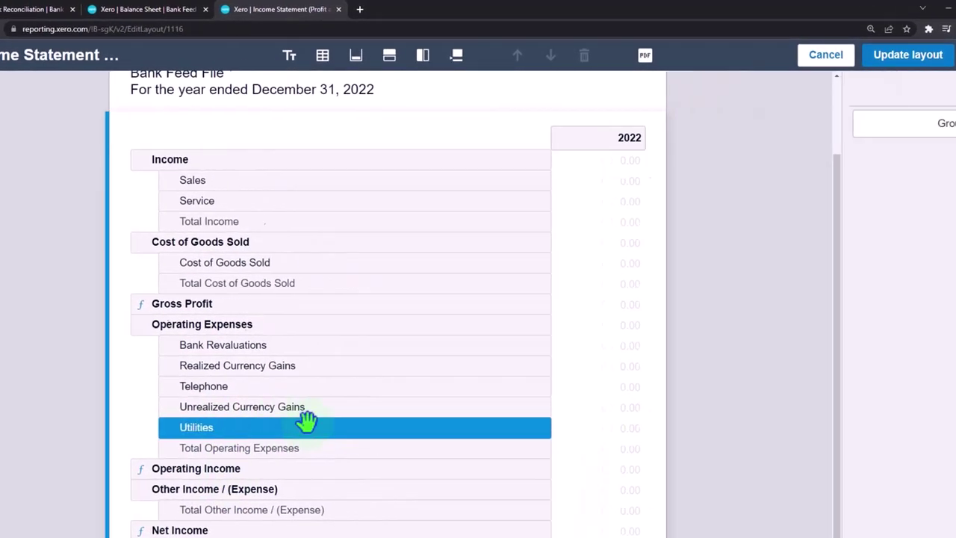
shift+click(277, 407)
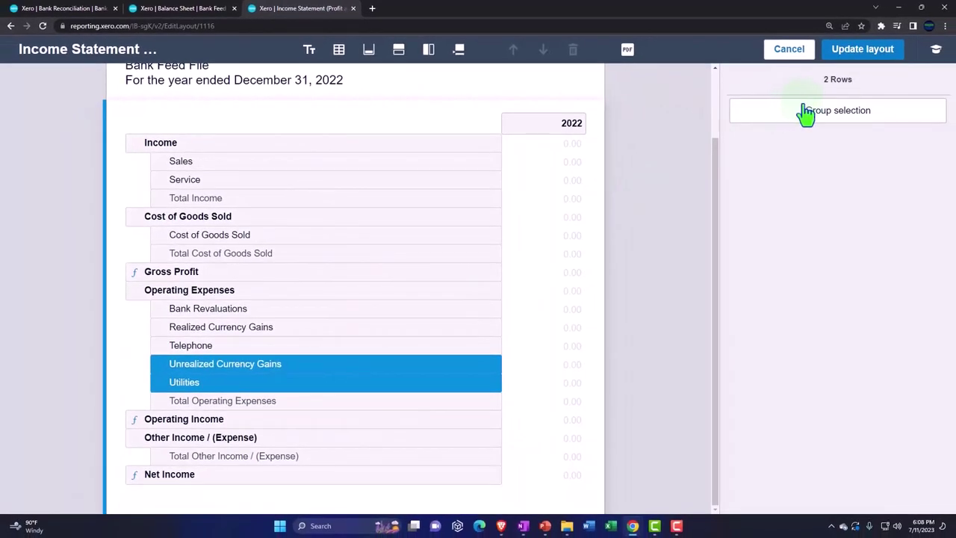
scroll(403, 227, up, 2)
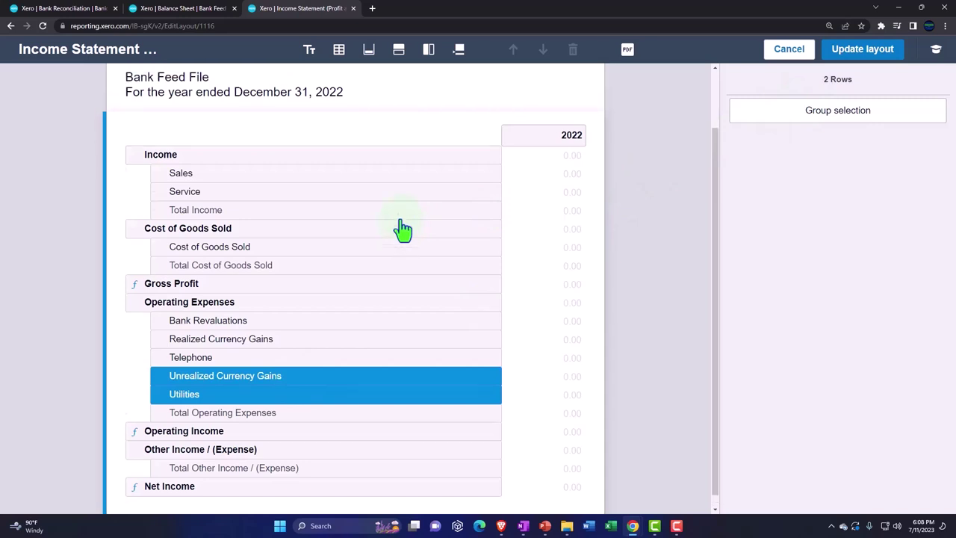
click(783, 52)
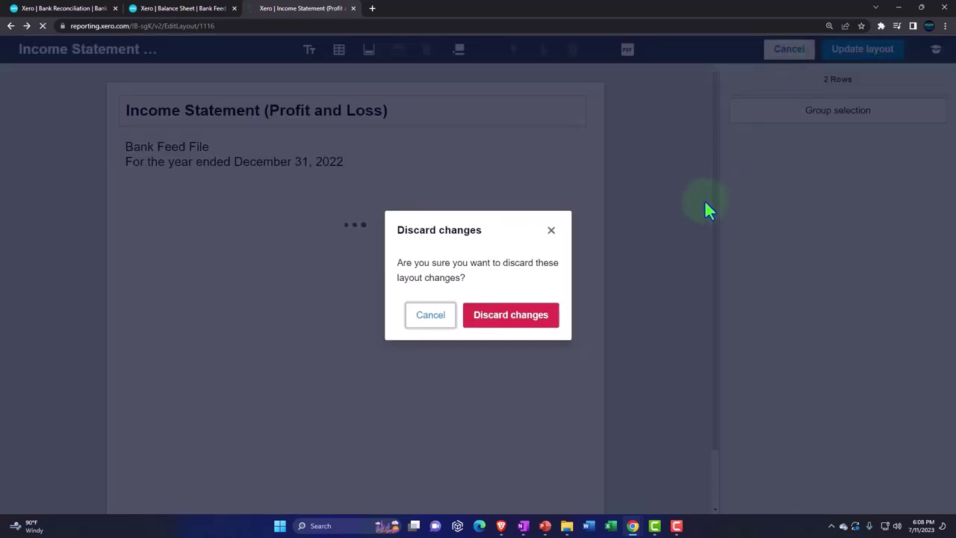
click(520, 329)
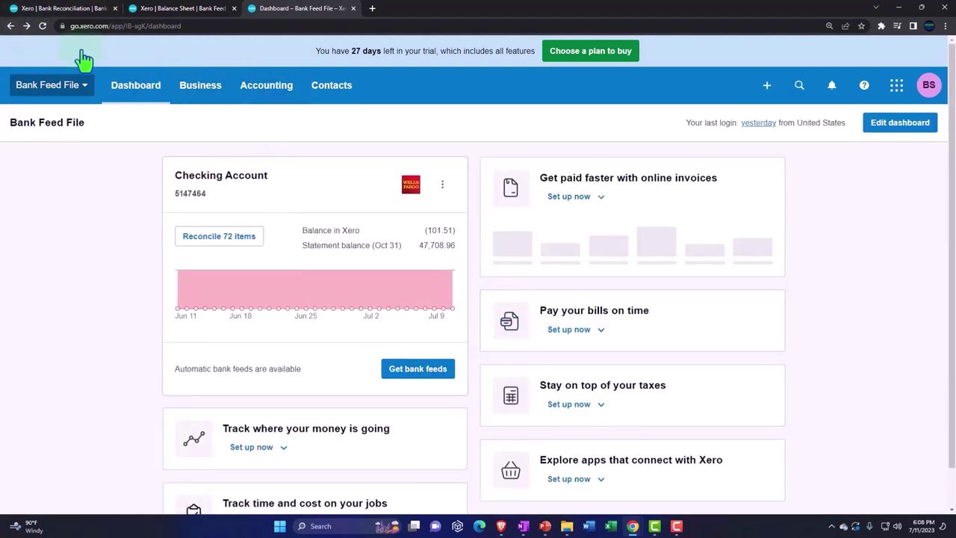
- Reopen the Income Statement (Profit and Loss) report and choose a custom date range
click(258, 94)
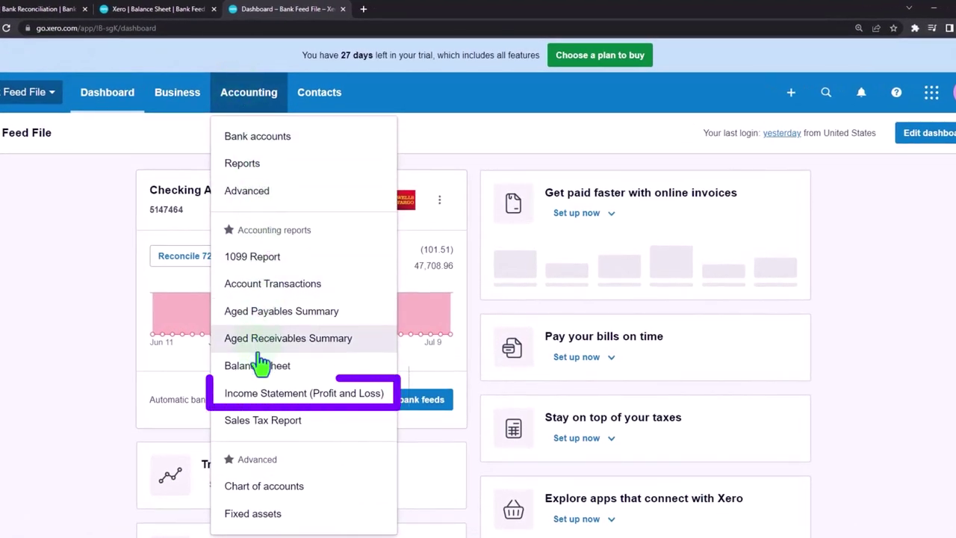
click(260, 391)
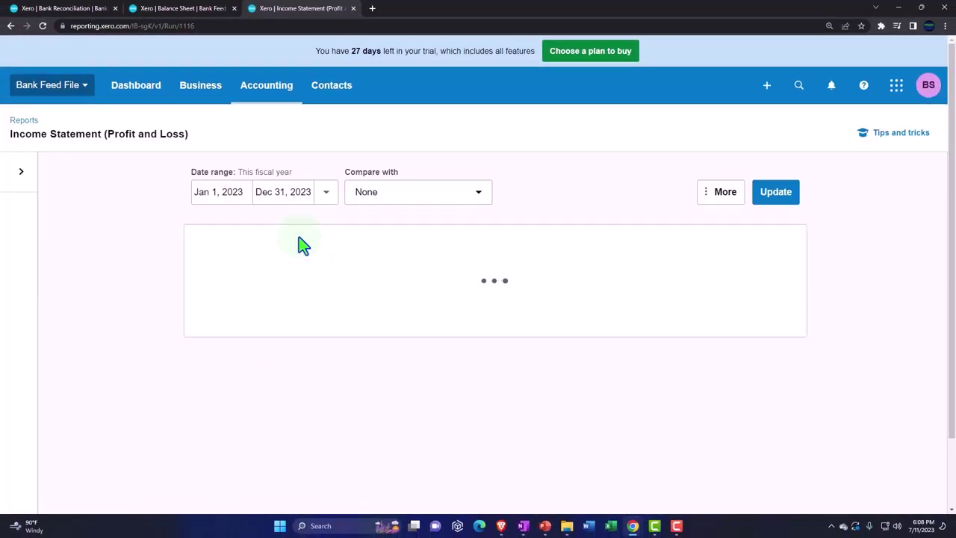
click(317, 193)
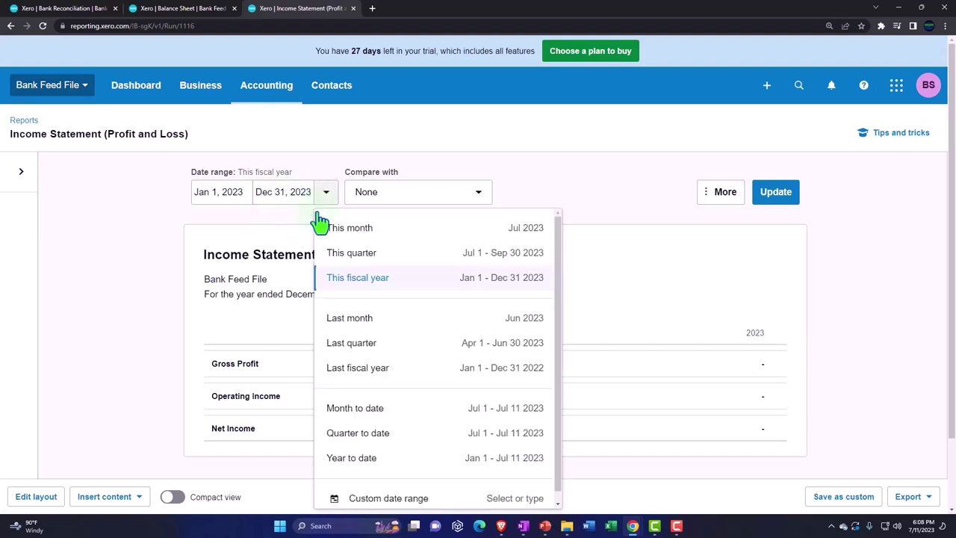
scroll(367, 382, down, 1)
click(375, 487)
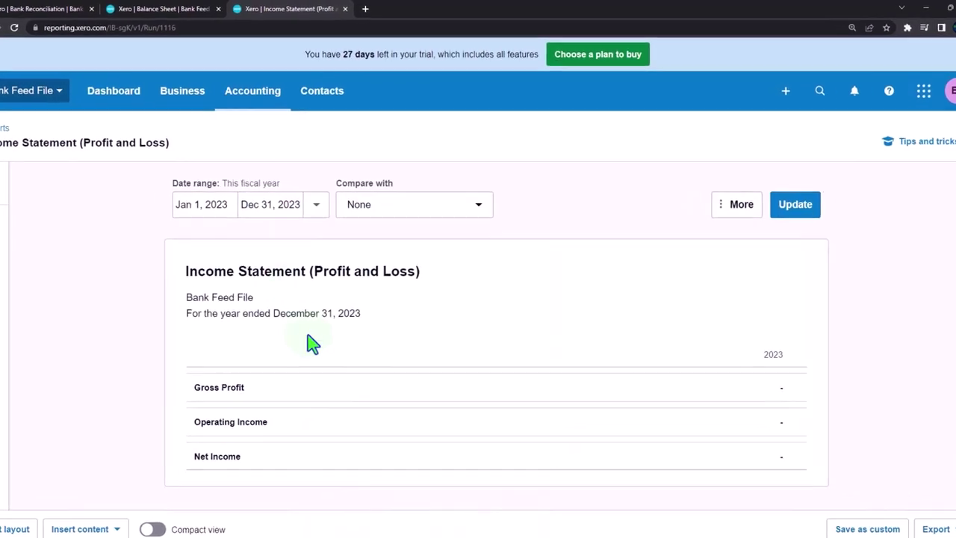
- Set the Income Statement's date range to Jan 1, 2022 through Dec 31, 2022 and update the report
click(187, 226)
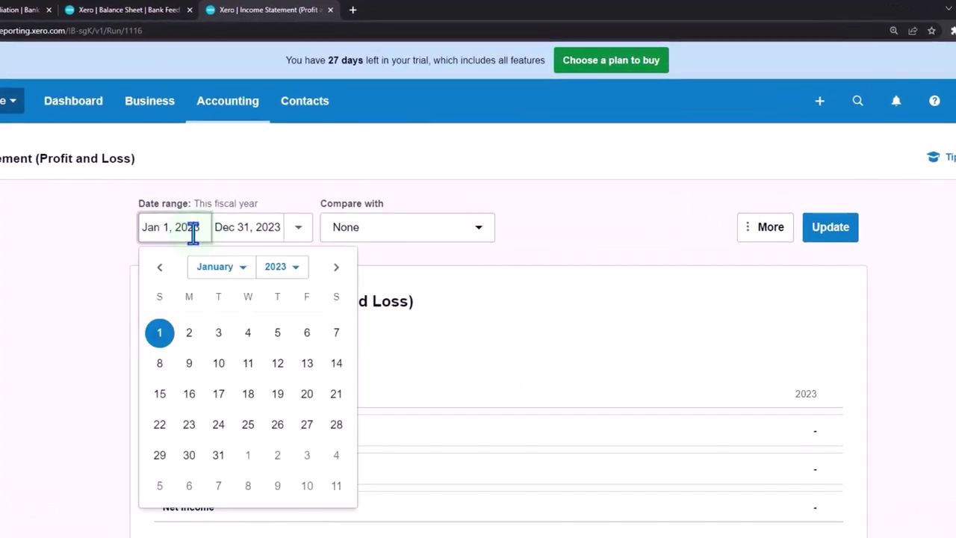
click(273, 267)
click(266, 393)
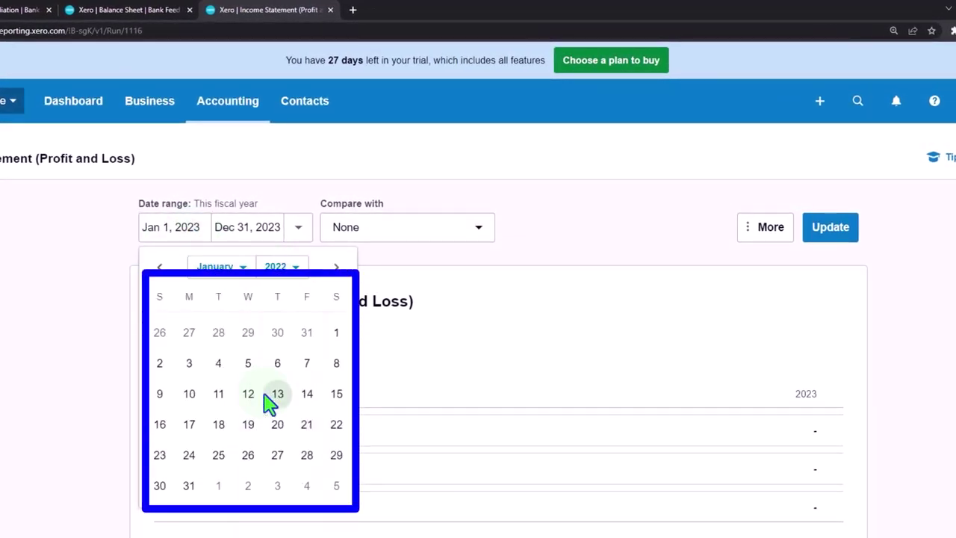
click(336, 333)
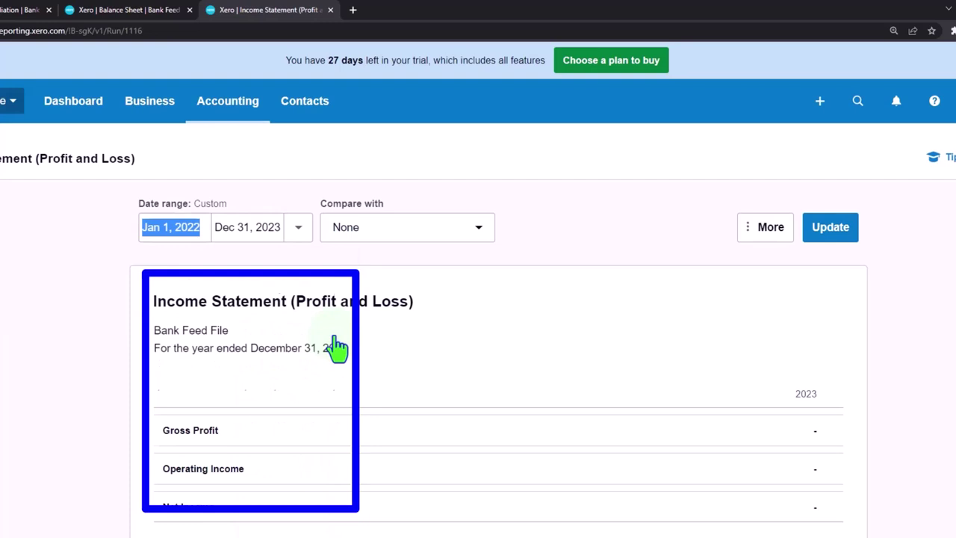
click(275, 231)
click(353, 270)
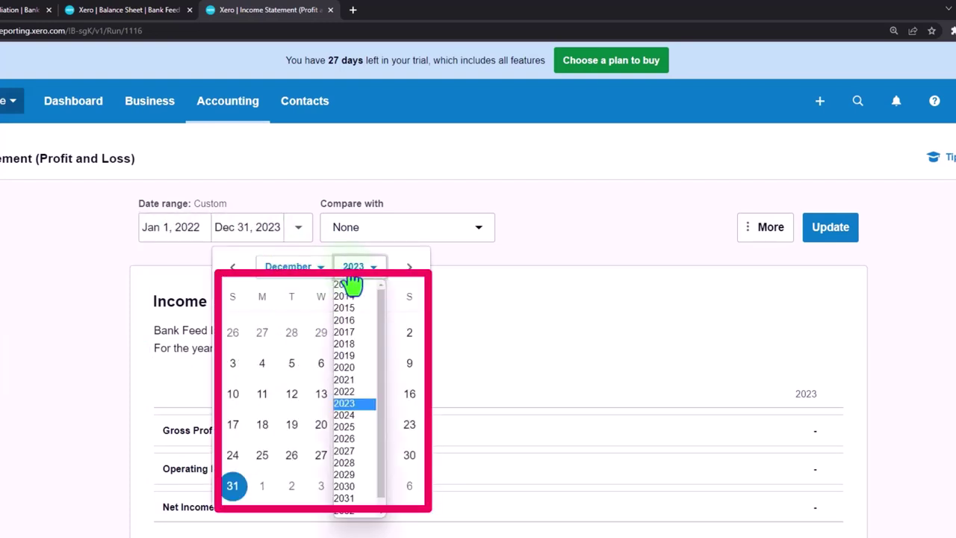
click(345, 392)
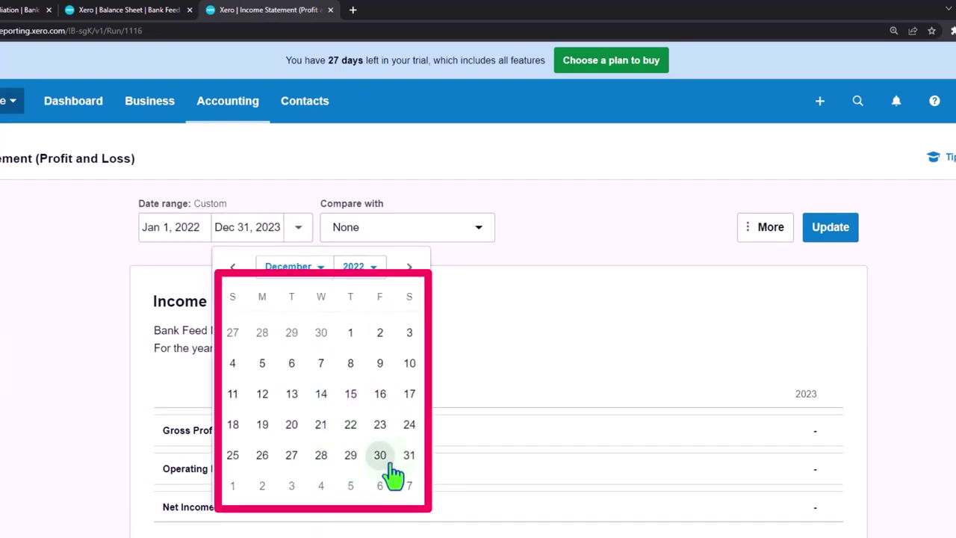
click(409, 455)
click(829, 228)
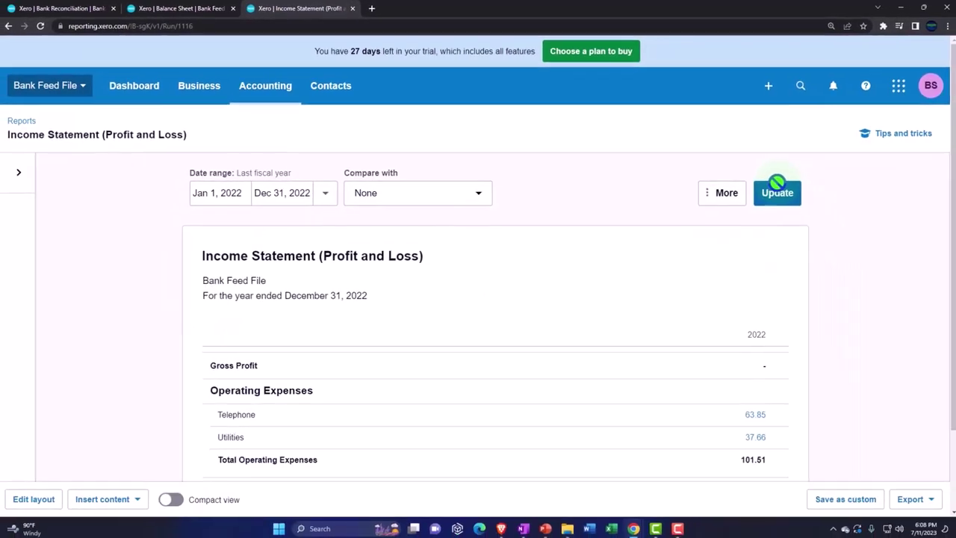
- Return to the Checking Account reconciliation, open its cash coding view, and examine the accounts assigned to the listed bank lines
click(61, 9)
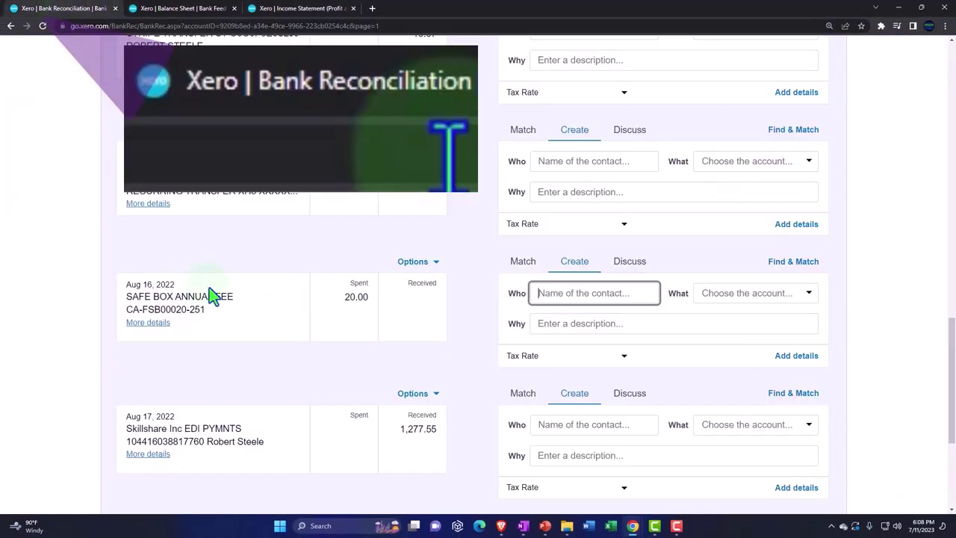
scroll(235, 301, up, 3)
scroll(235, 301, up, 10)
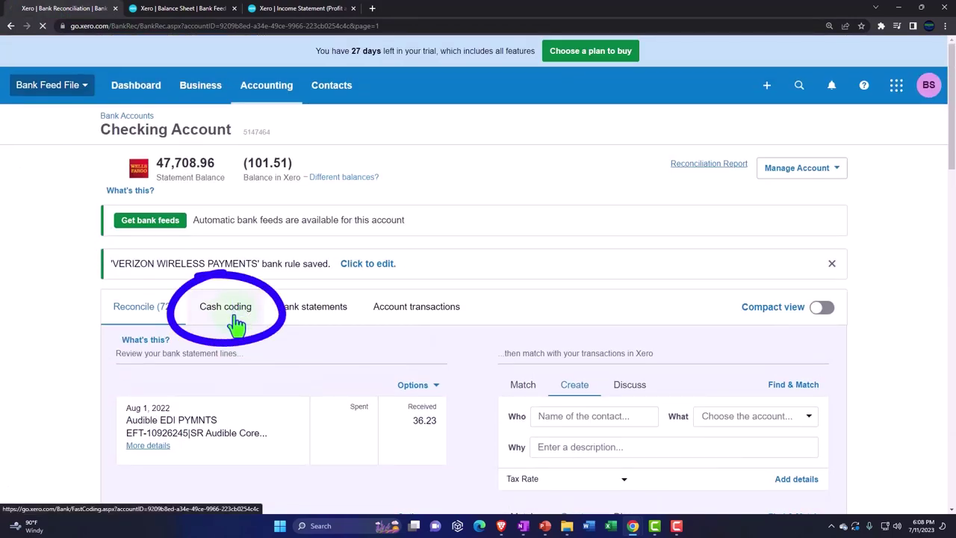
click(236, 322)
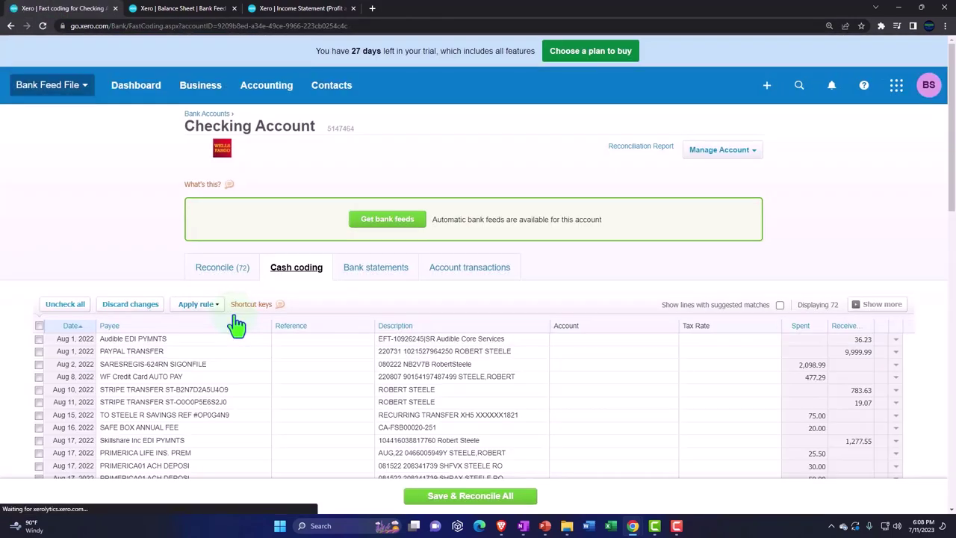
scroll(236, 322, down, 10)
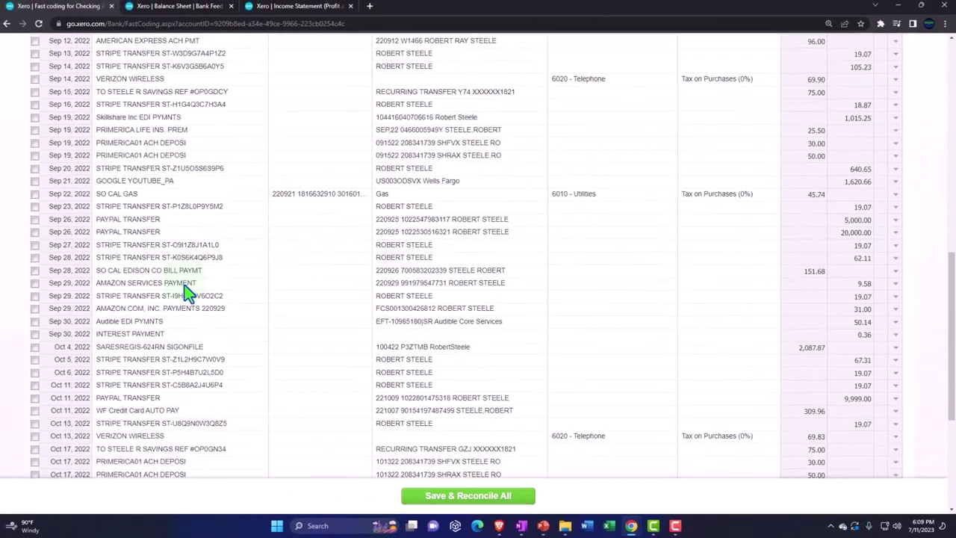
scroll(186, 291, down, 4)
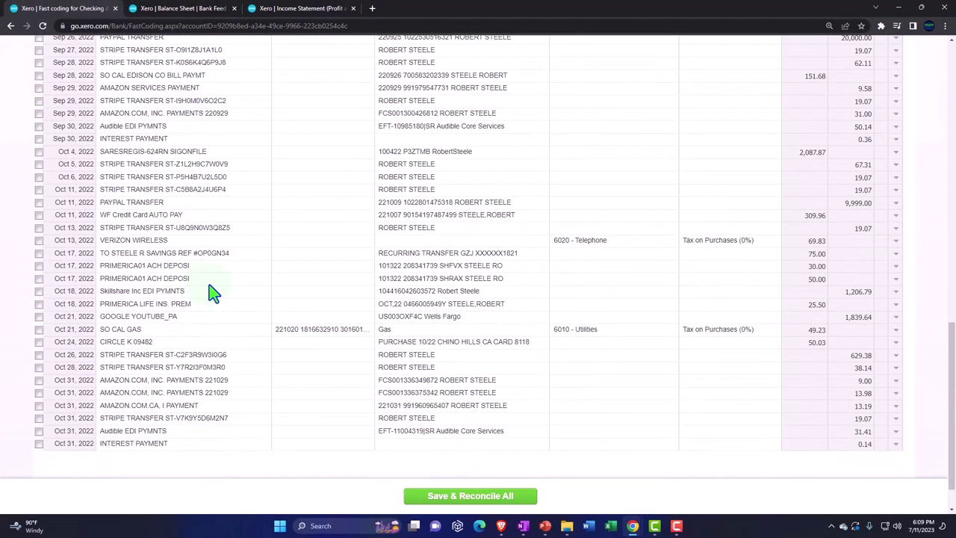
scroll(213, 293, up, 15)
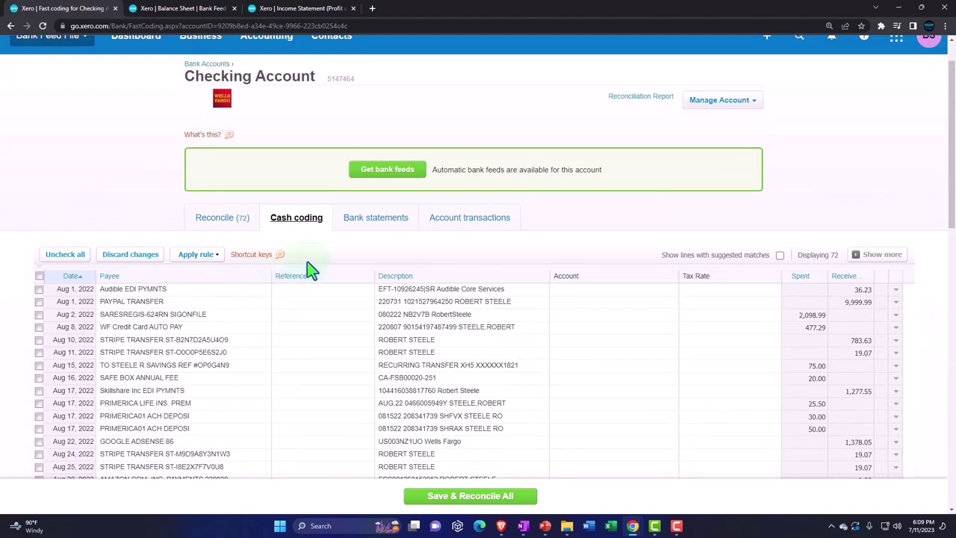
- Examine the reconciliation status of the Checking Account's bank statement lines across both pages
click(358, 224)
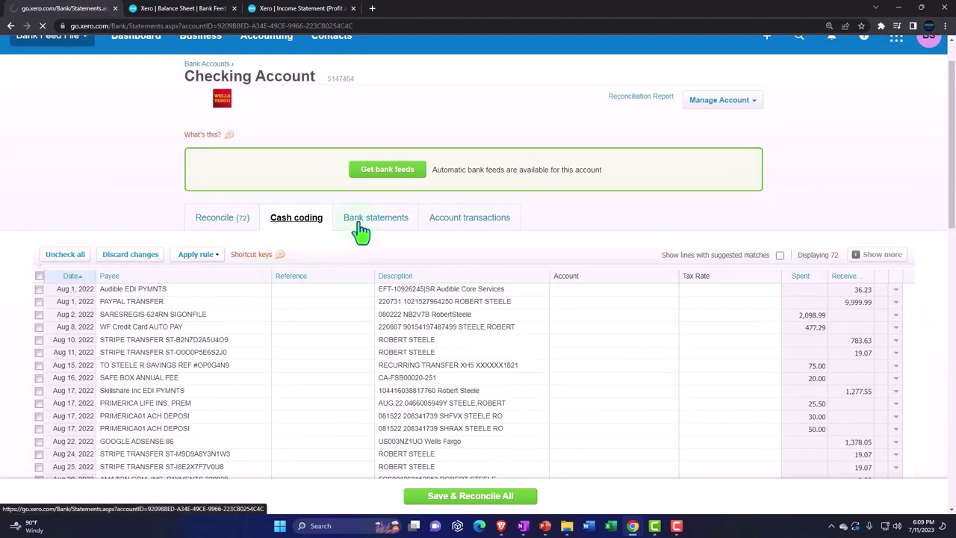
scroll(881, 354, down, 3)
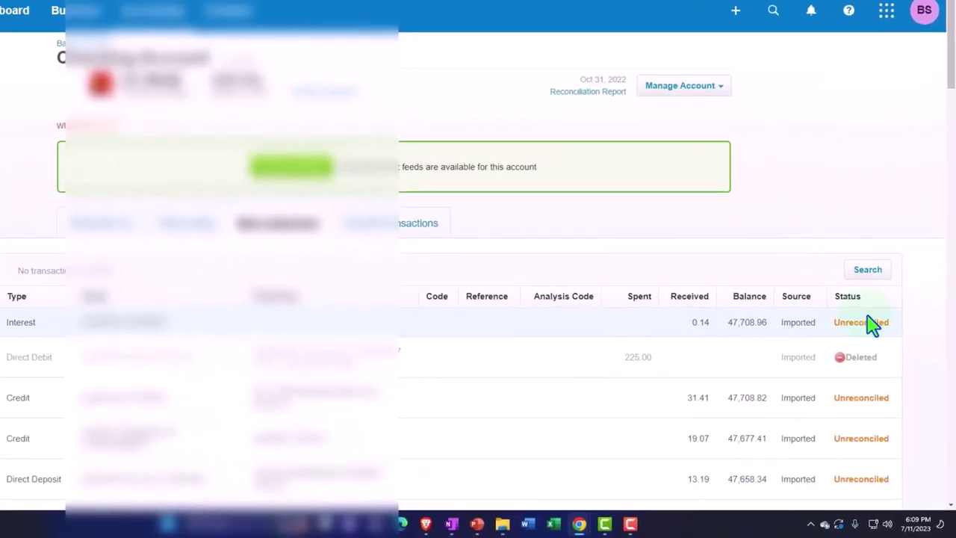
scroll(840, 246, down, 20)
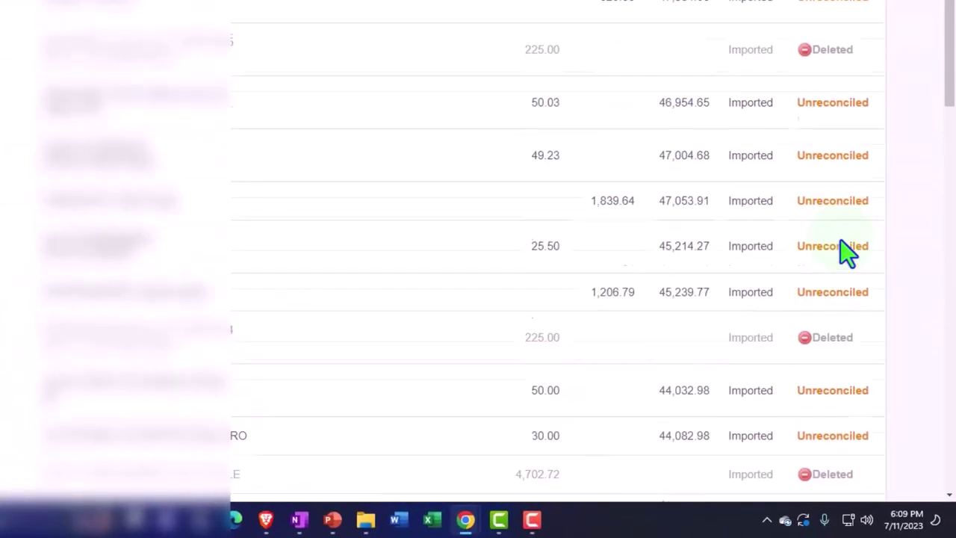
scroll(848, 253, down, 7)
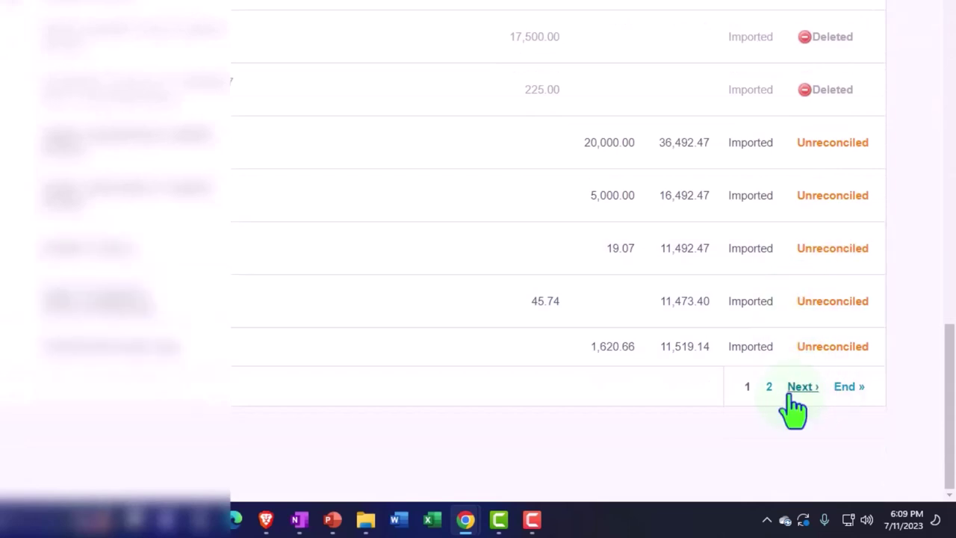
click(797, 388)
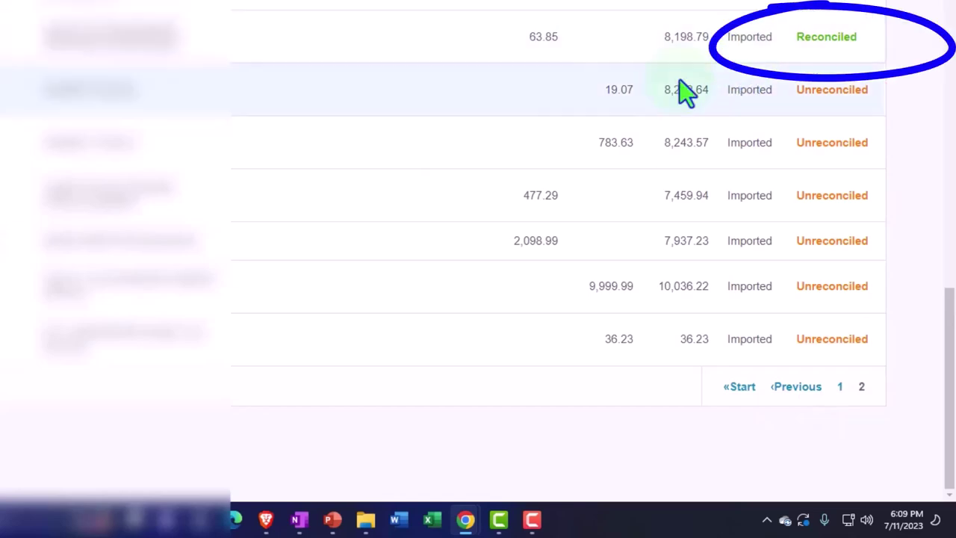
scroll(244, 216, up, 5)
scroll(245, 218, up, 5)
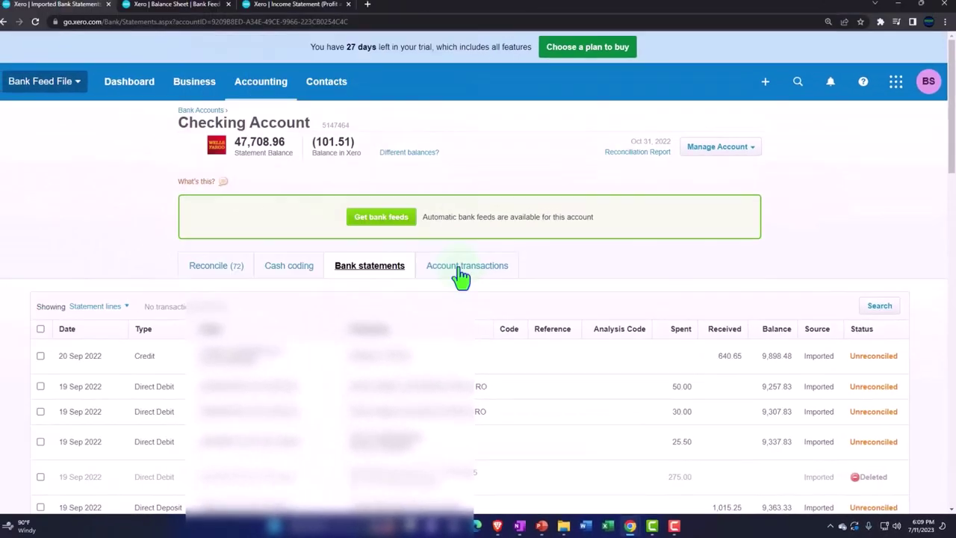
click(462, 274)
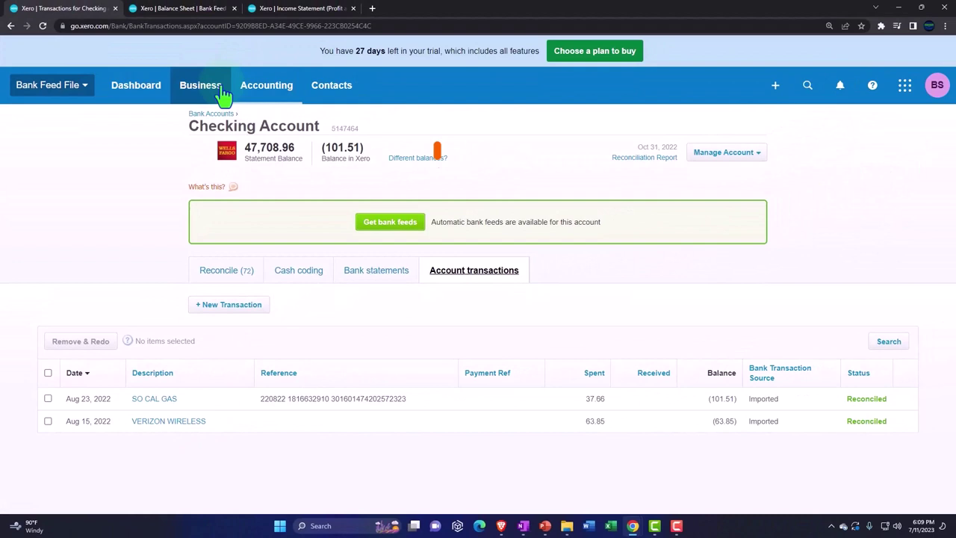
click(320, 88)
click(338, 126)
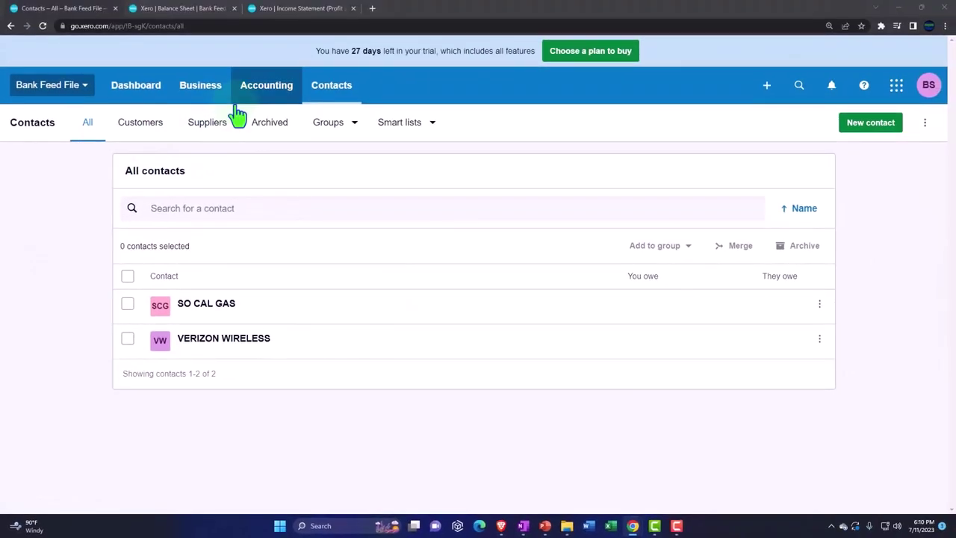
- Open the bank rules from the bank accounts page and close the introductory help banner above the spend money rules
click(252, 95)
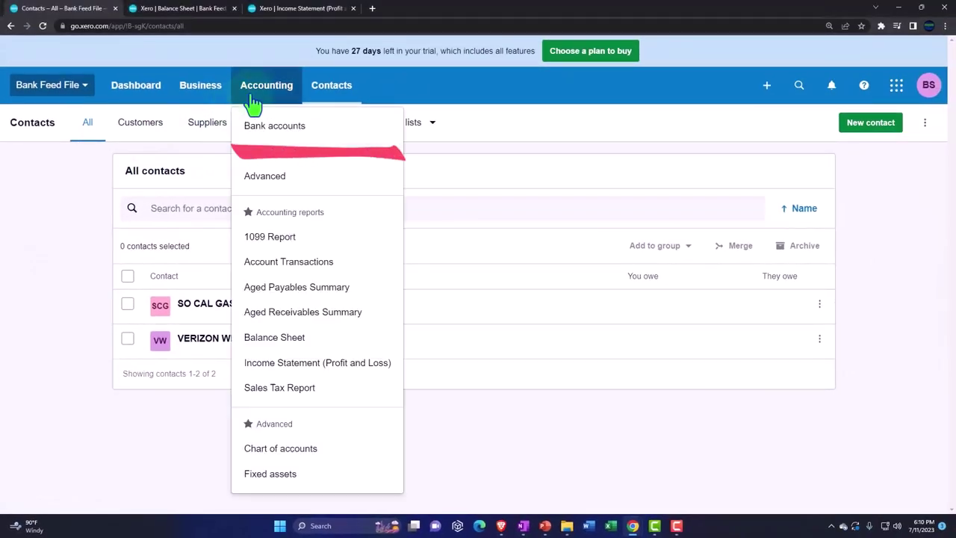
click(258, 134)
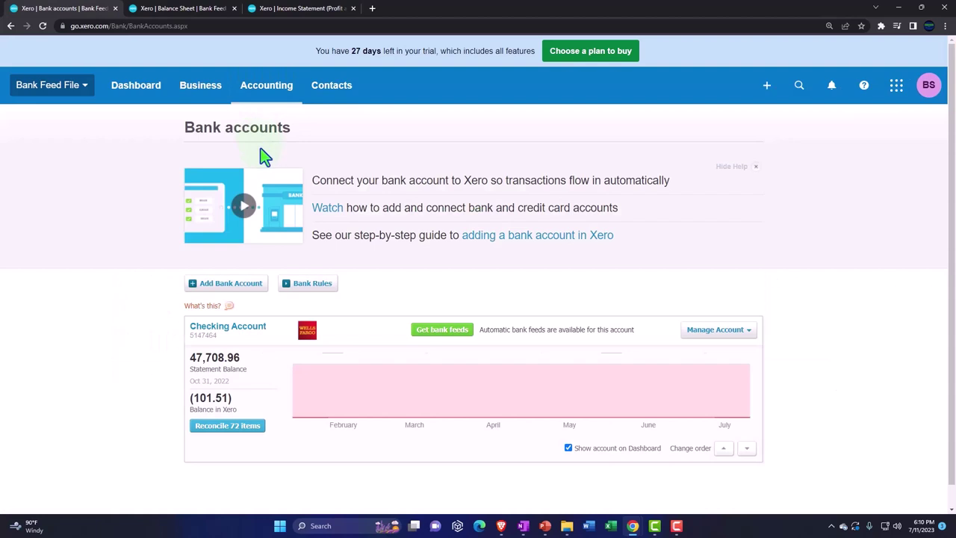
click(308, 285)
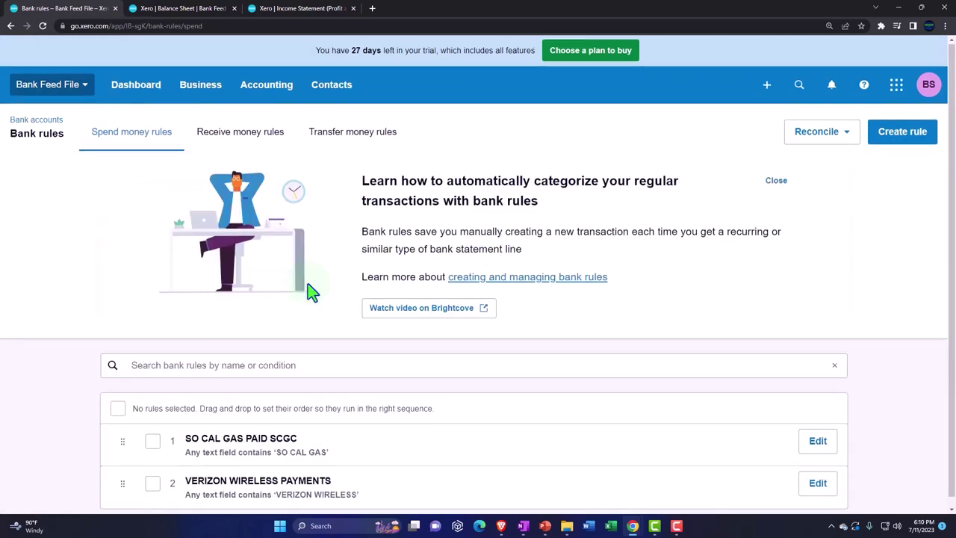
scroll(306, 288, down, 1)
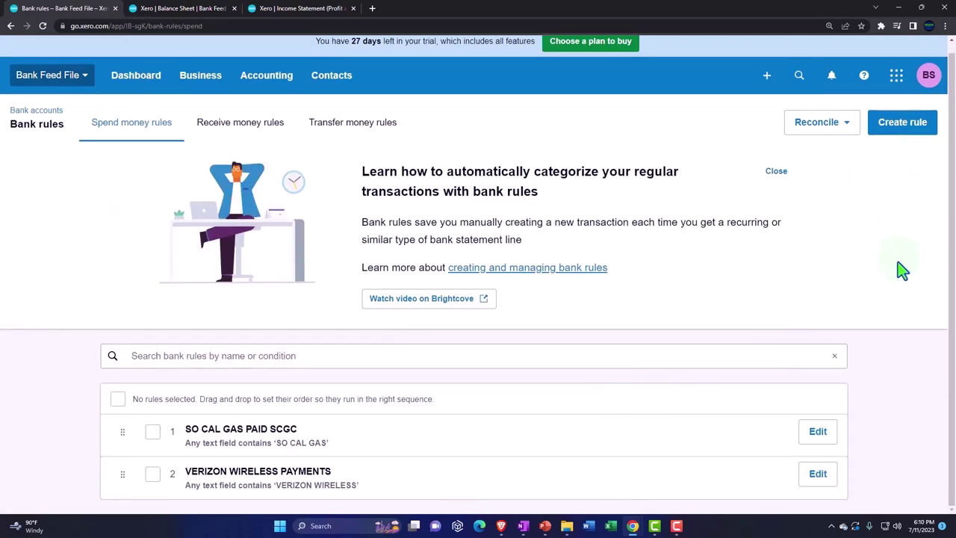
click(779, 176)
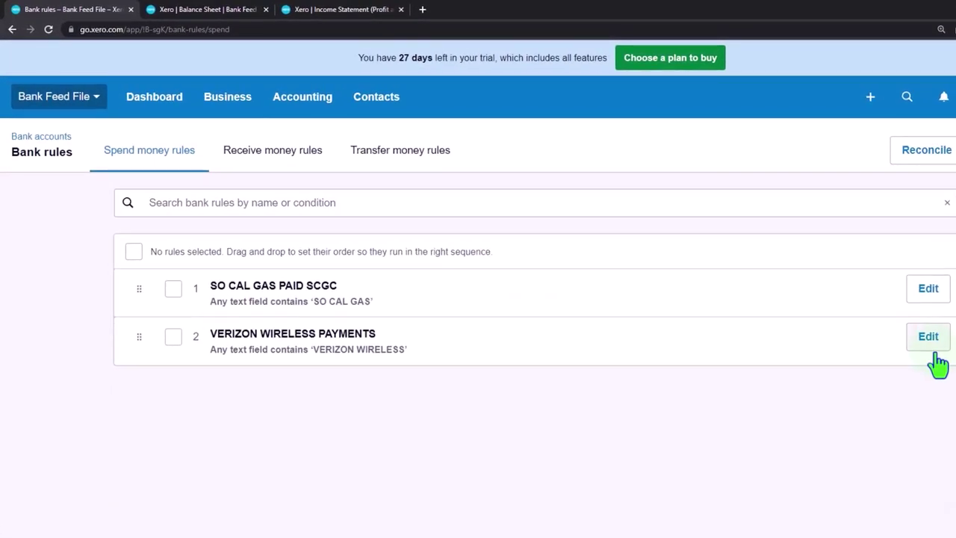
- Duplicate the Income Statement (Profit and Loss) report in a new browser tab
click(348, 11)
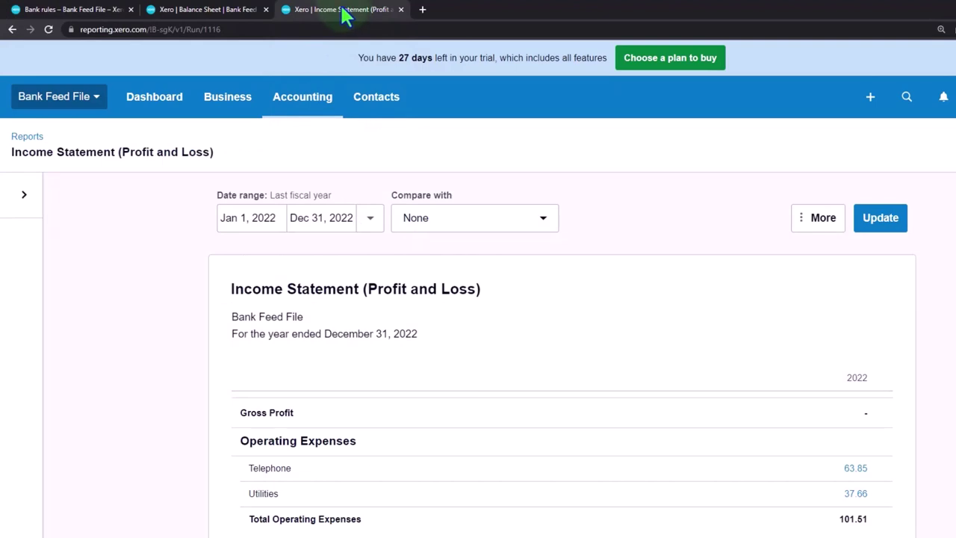
right_click(343, 12)
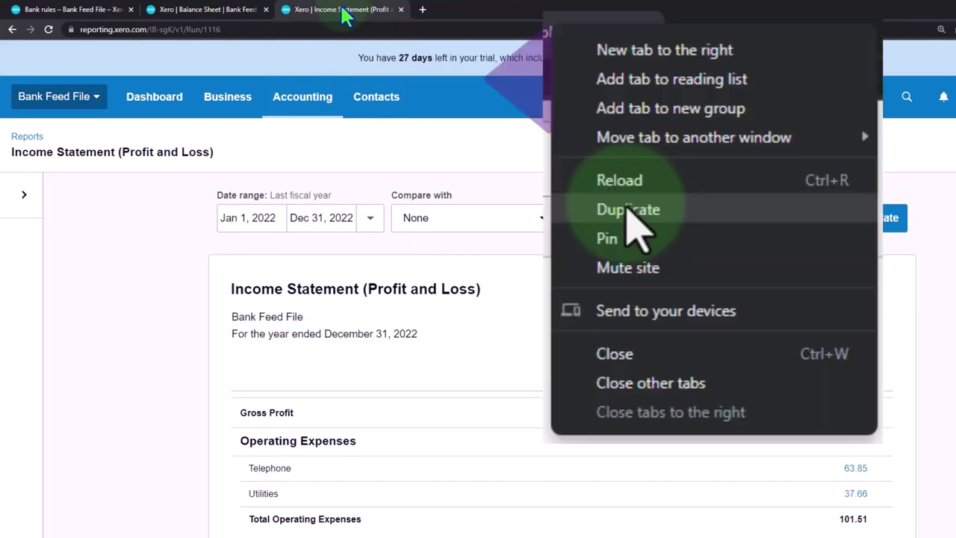
click(371, 87)
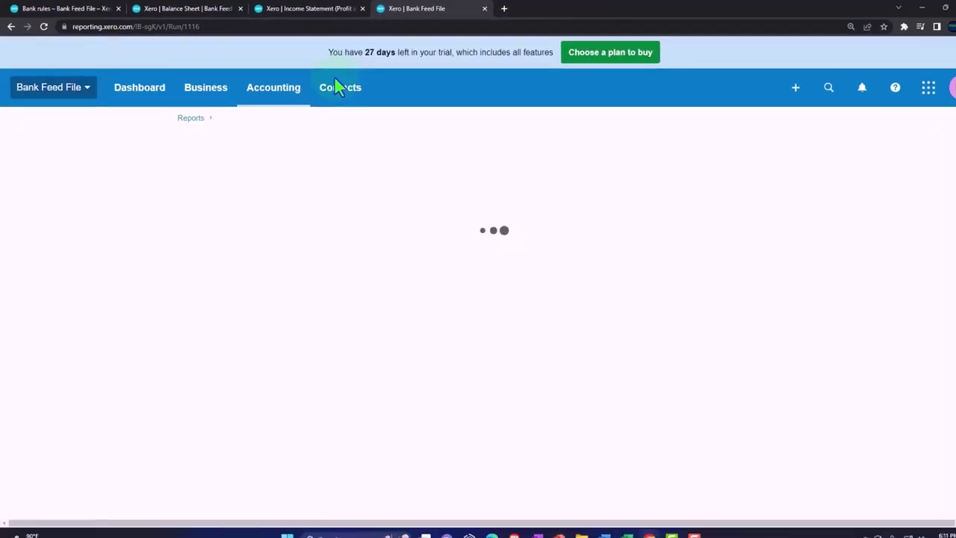
- In the duplicated tab, search the reports for "tri" and open the current version of the Trial Balance
click(286, 99)
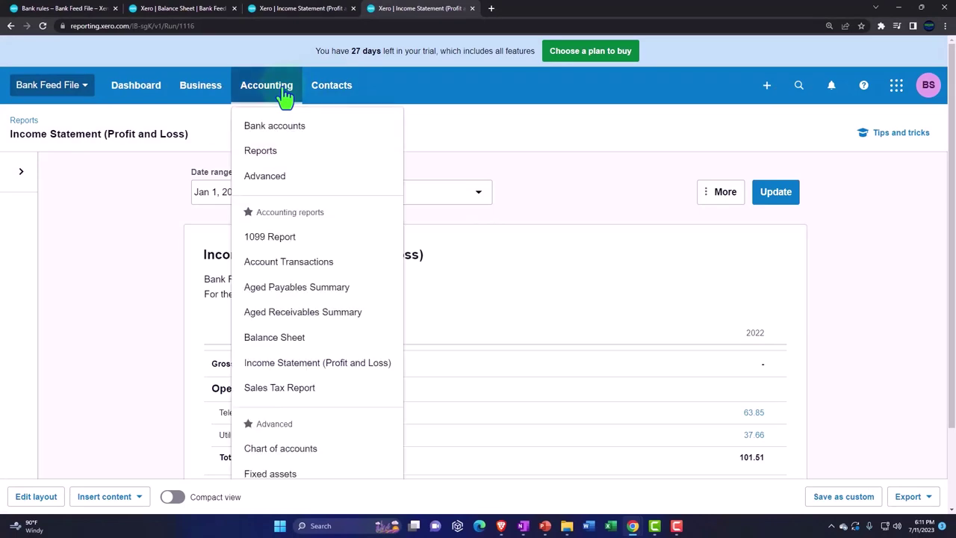
click(270, 154)
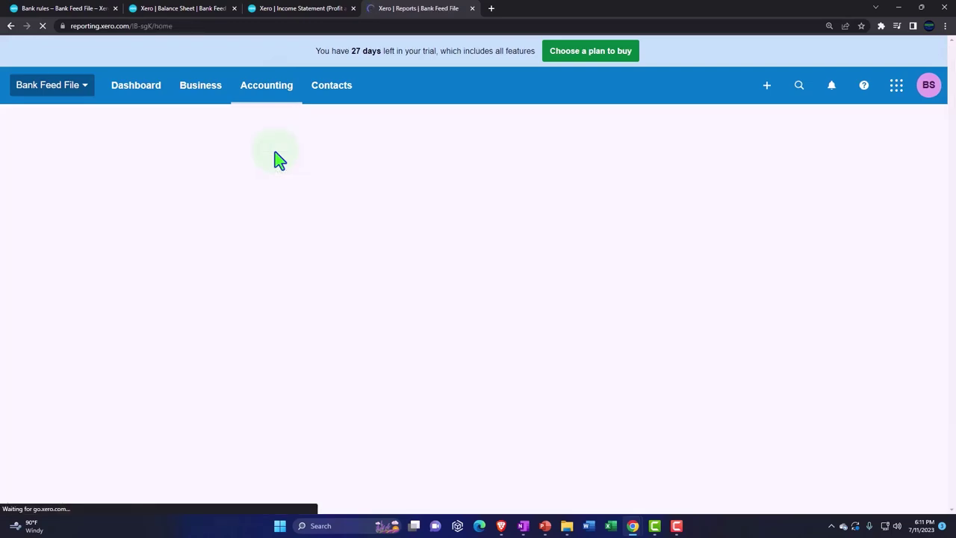
click(735, 121)
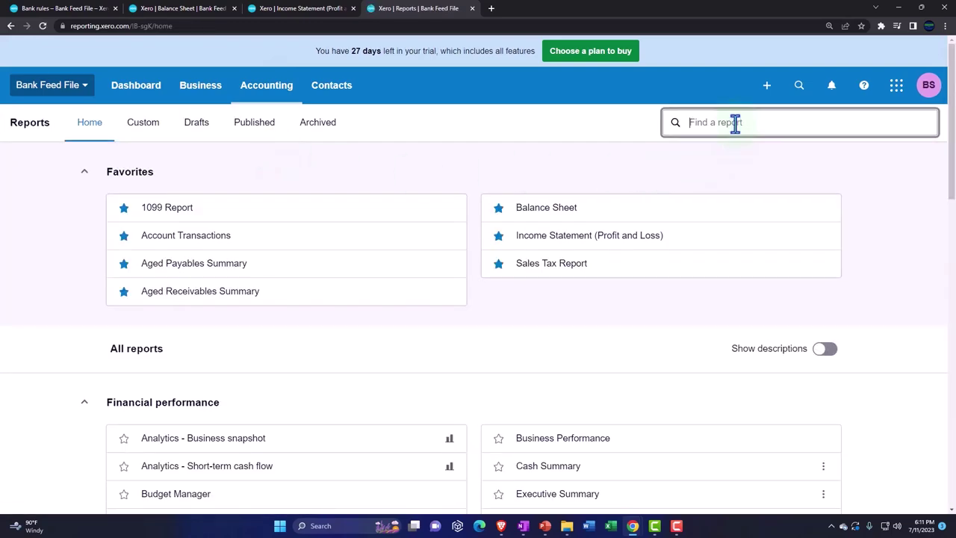
text(tri)
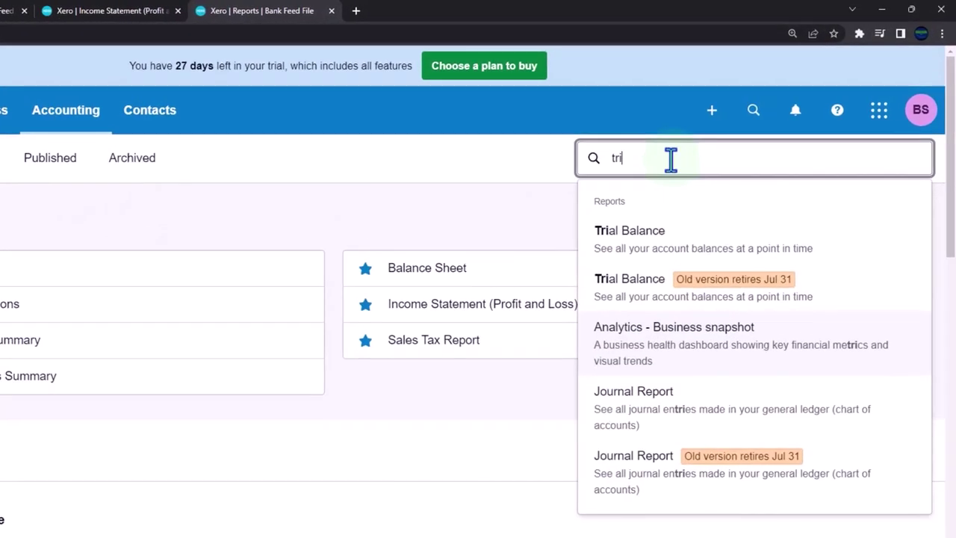
click(648, 246)
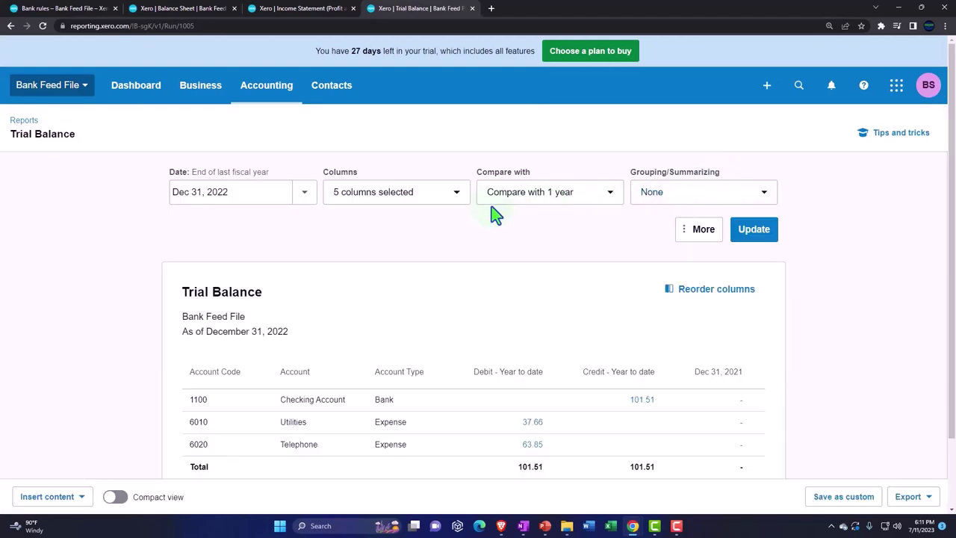
scroll(317, 202, down, 1)
scroll(317, 211, down, 1)
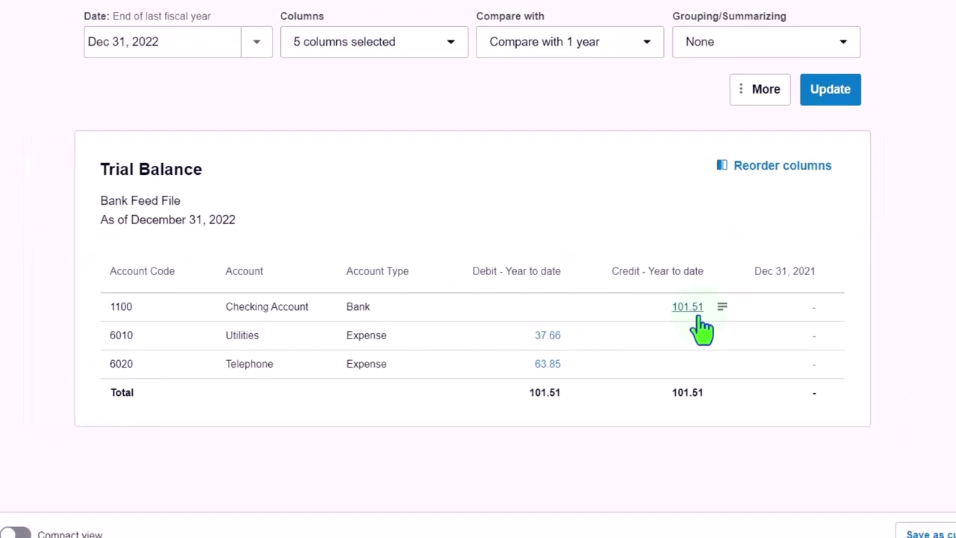
click(183, 9)
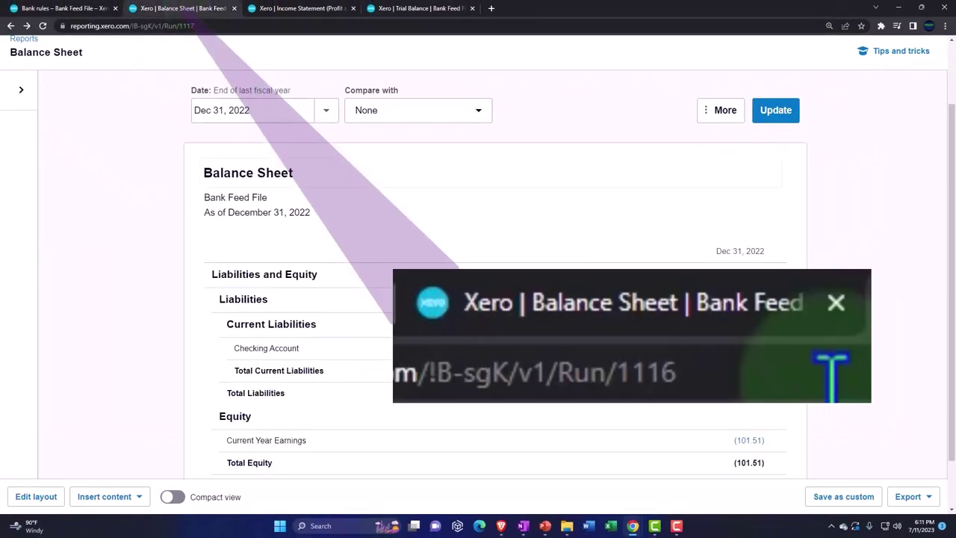
- Review the Balance Sheet's liabilities and equity and compare them with the Income Statement's operating expenses
scroll(709, 346, down, 2)
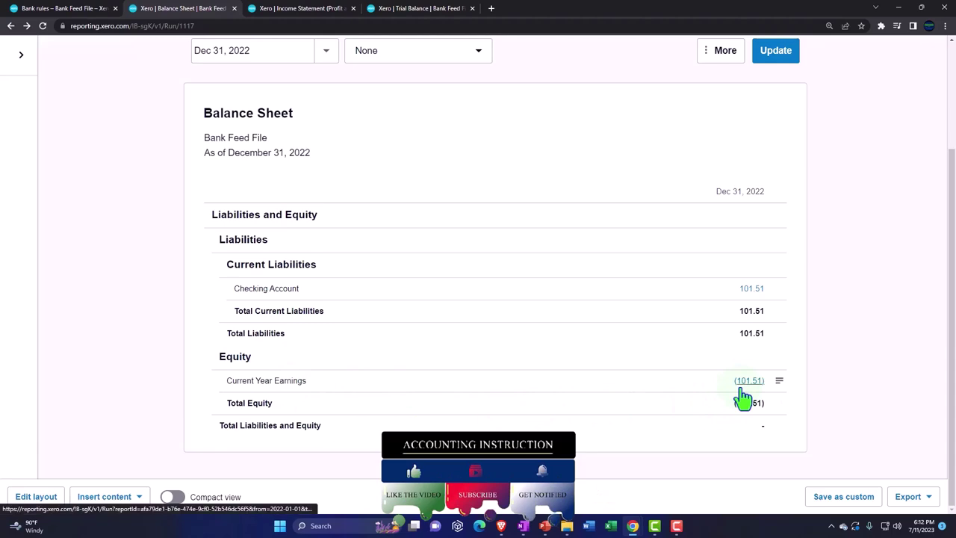
click(310, 10)
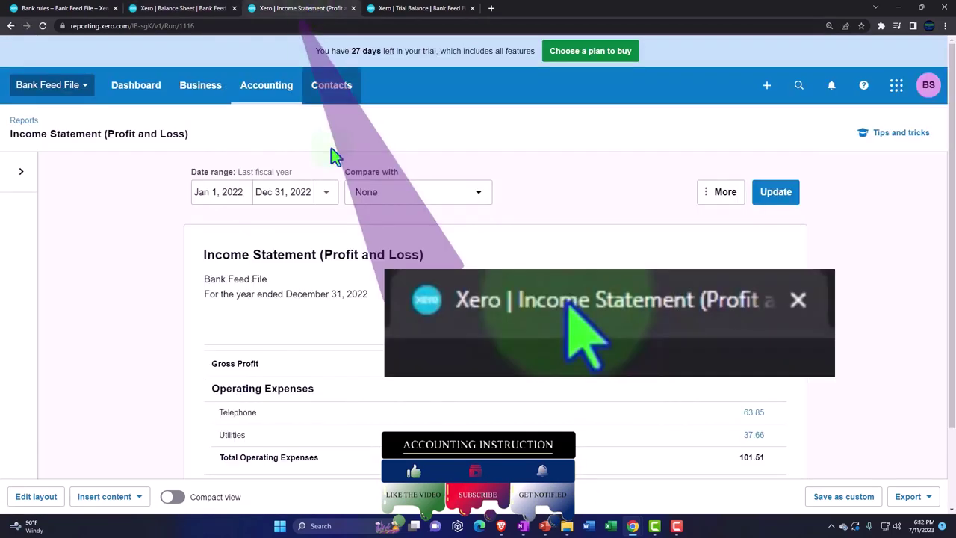
scroll(374, 316, down, 1)
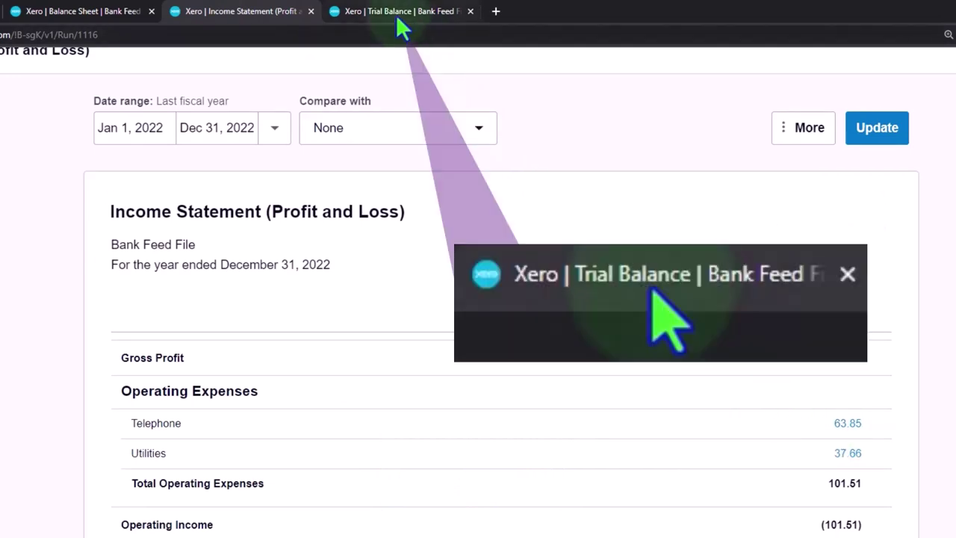
- From the Trial Balance, drill down on the Utilities year-to-date debit and open the SO CAL GAS spend money transaction
click(397, 18)
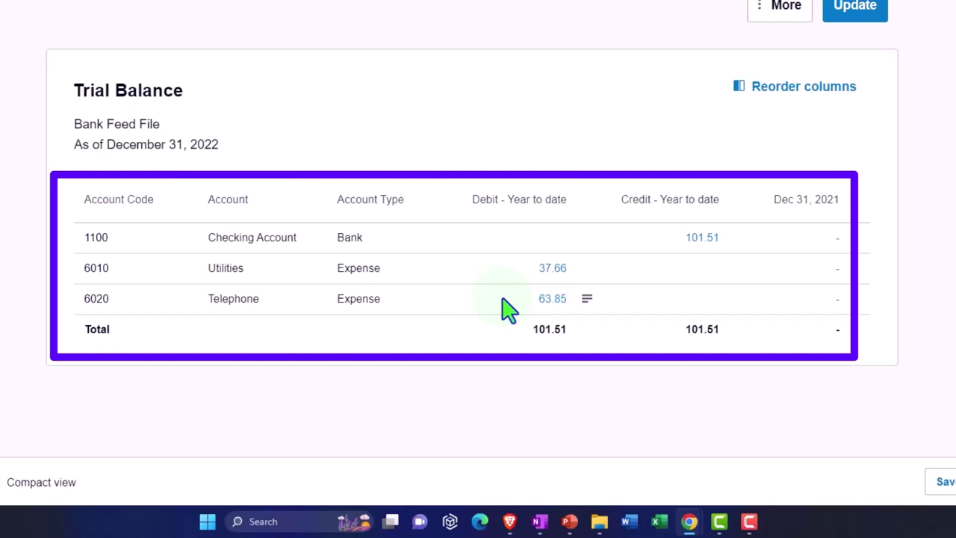
click(550, 278)
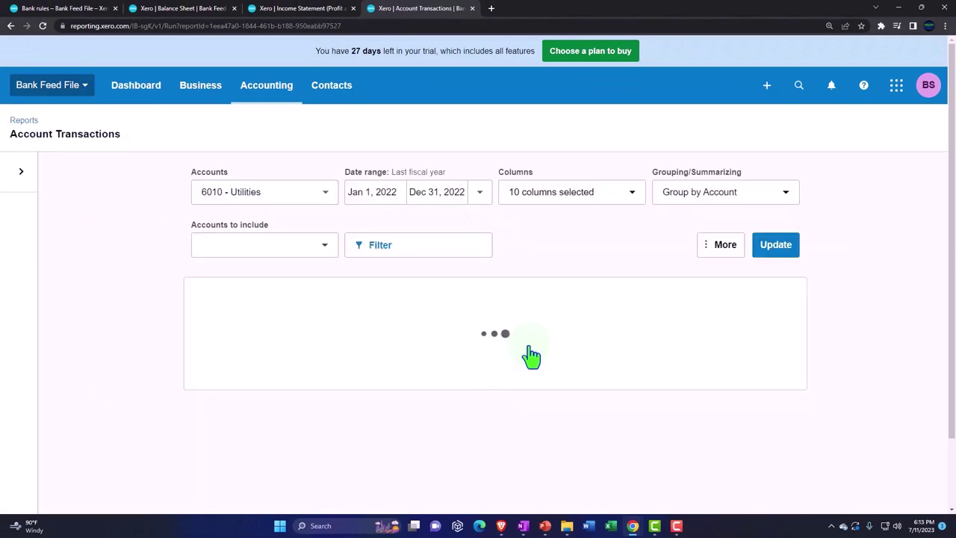
scroll(531, 356, down, 2)
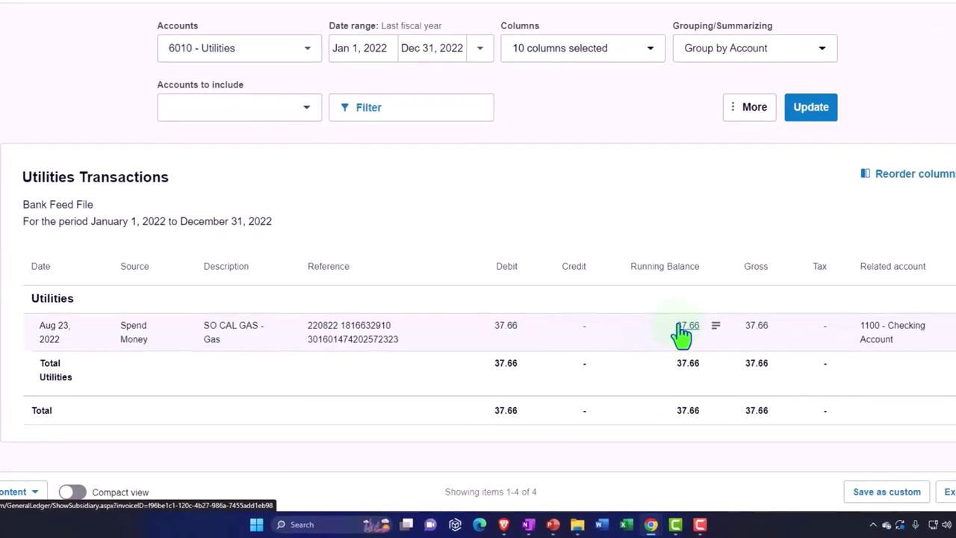
click(680, 329)
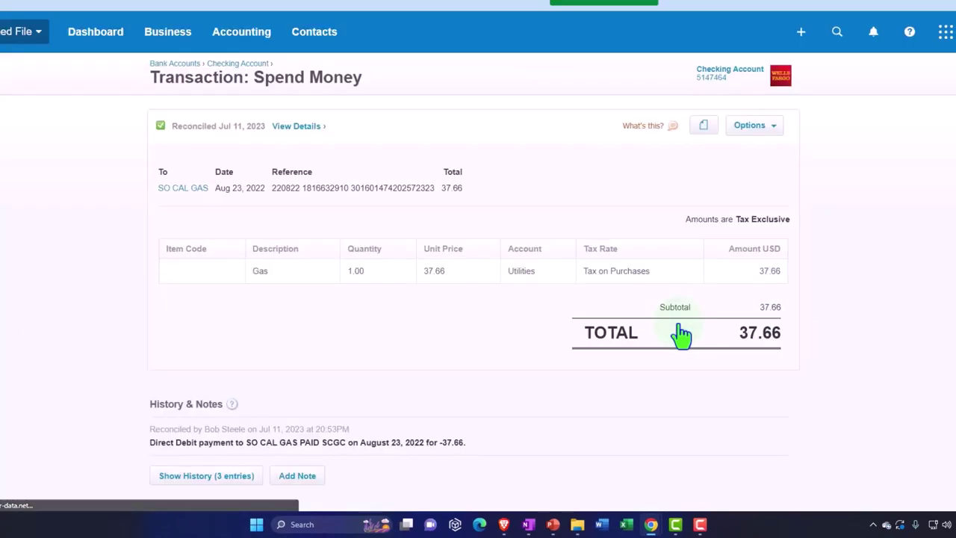